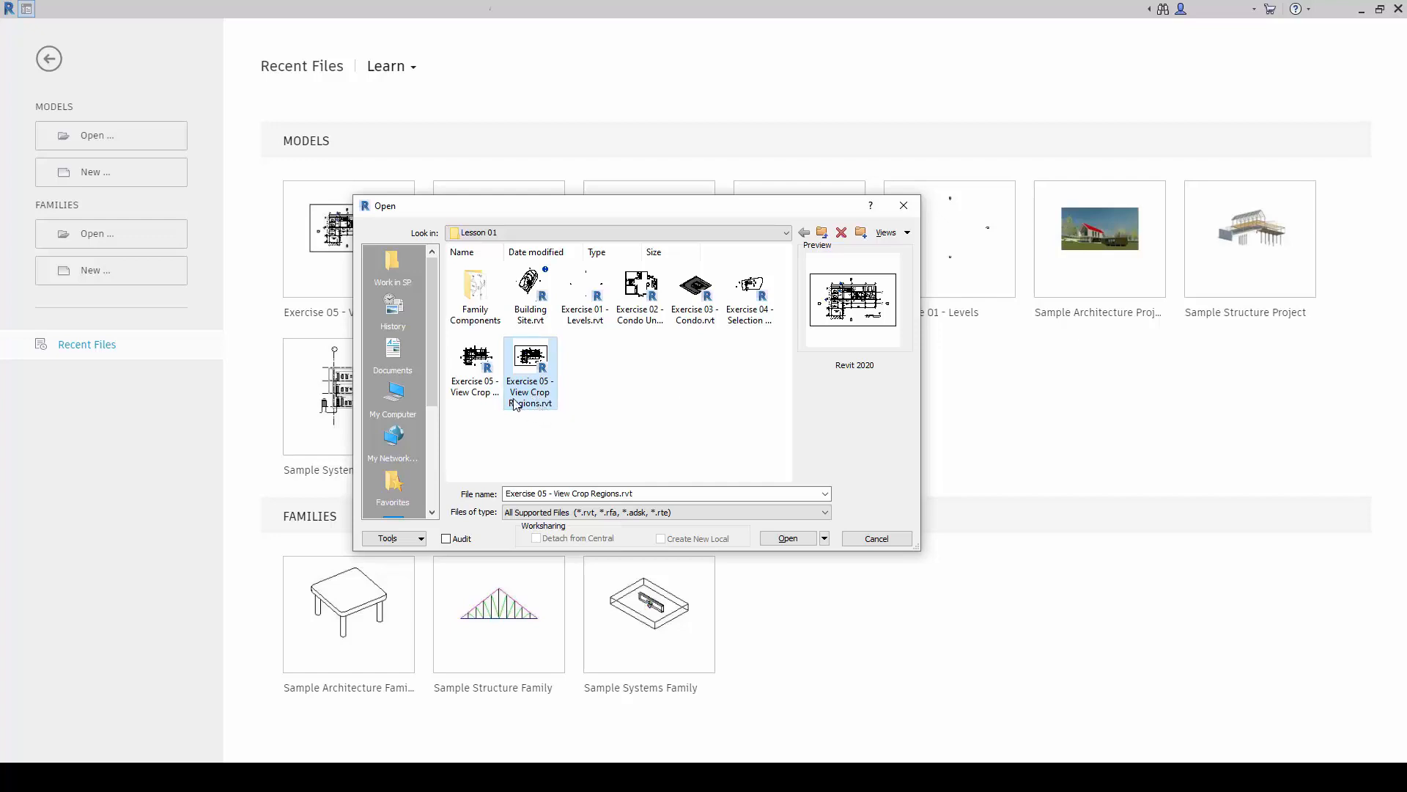
Open the project file Exercise 05 - View Crop Regions.rvt from the Lesson 01 folder.
click(789, 540)
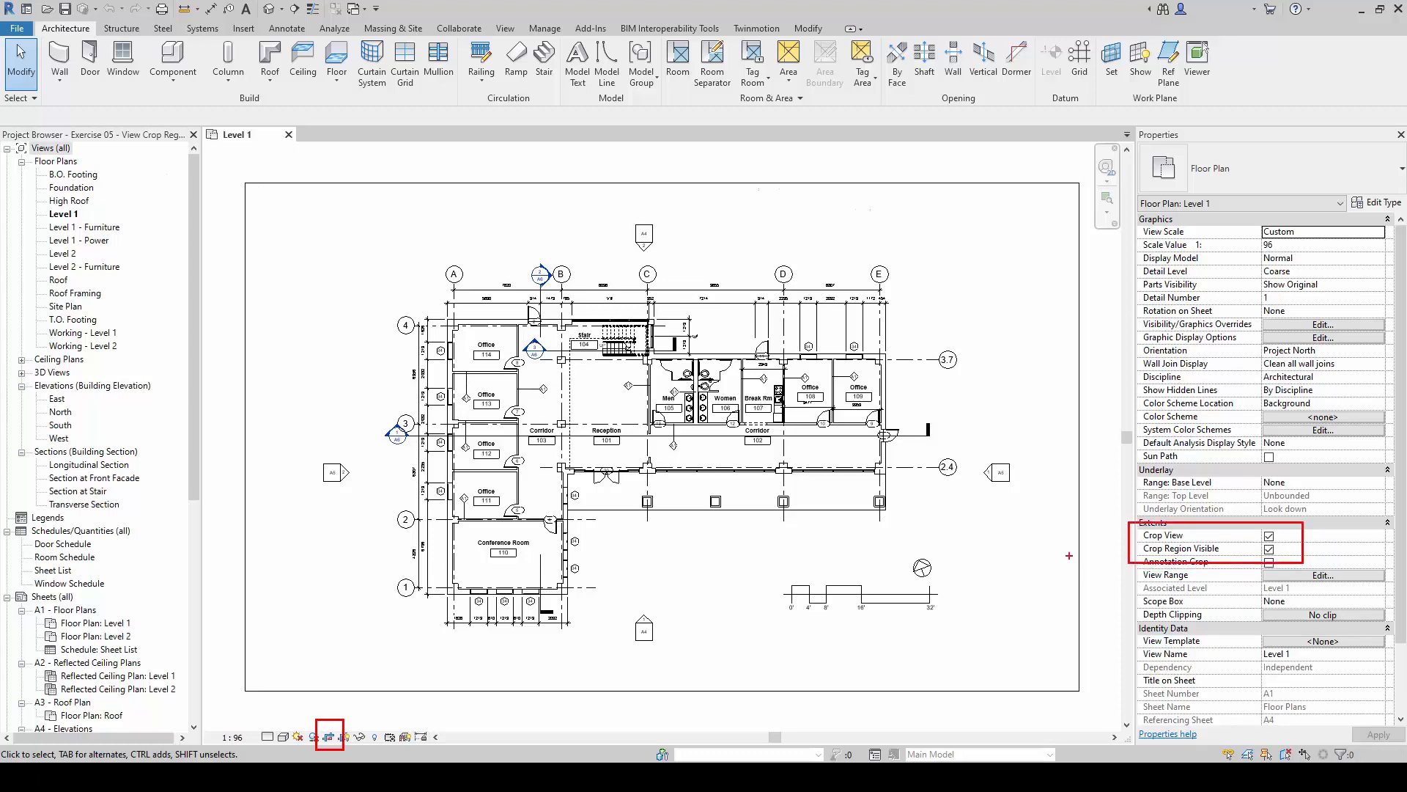
Switch Crop View and Crop Region Visible off and back on for the Level 1 floor plan.
click(327, 736)
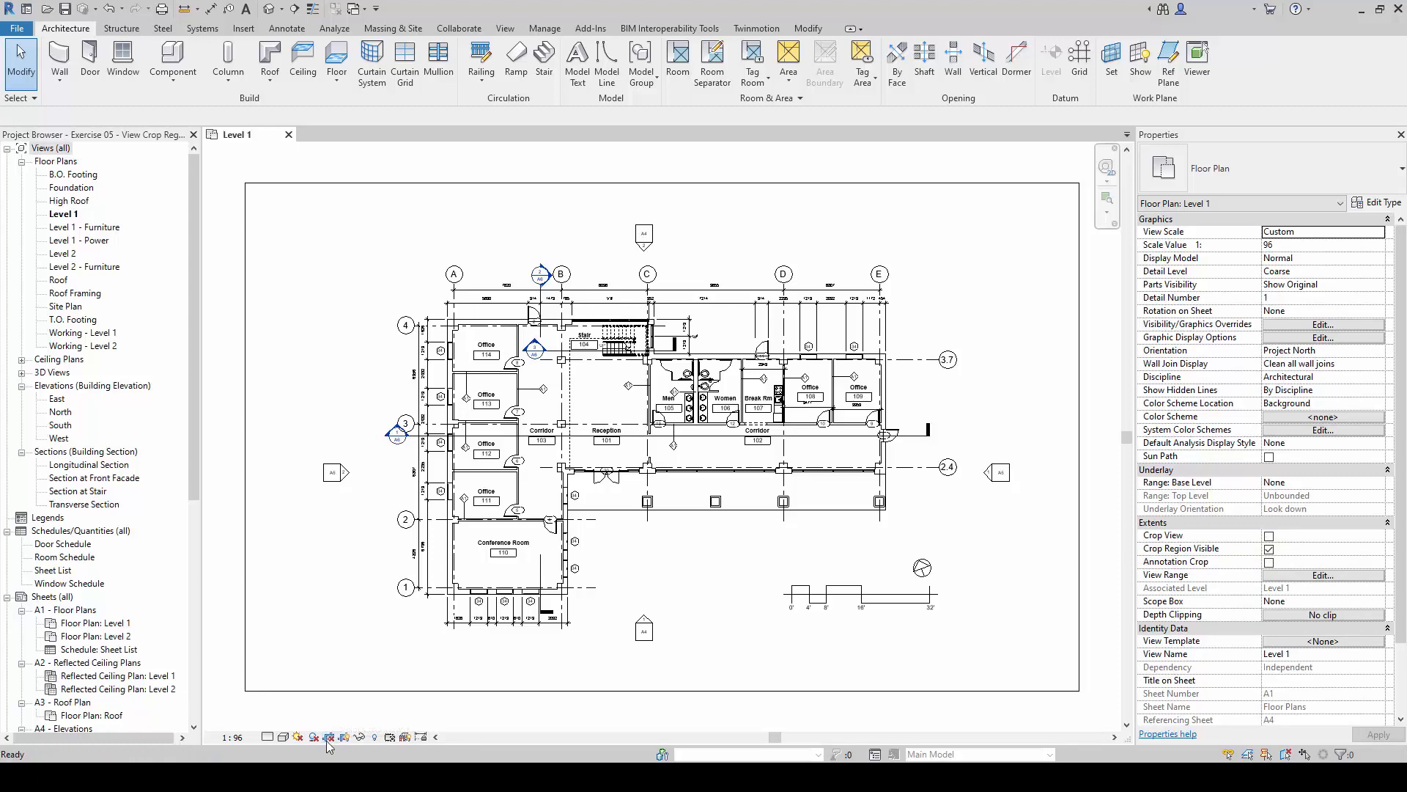
click(329, 736)
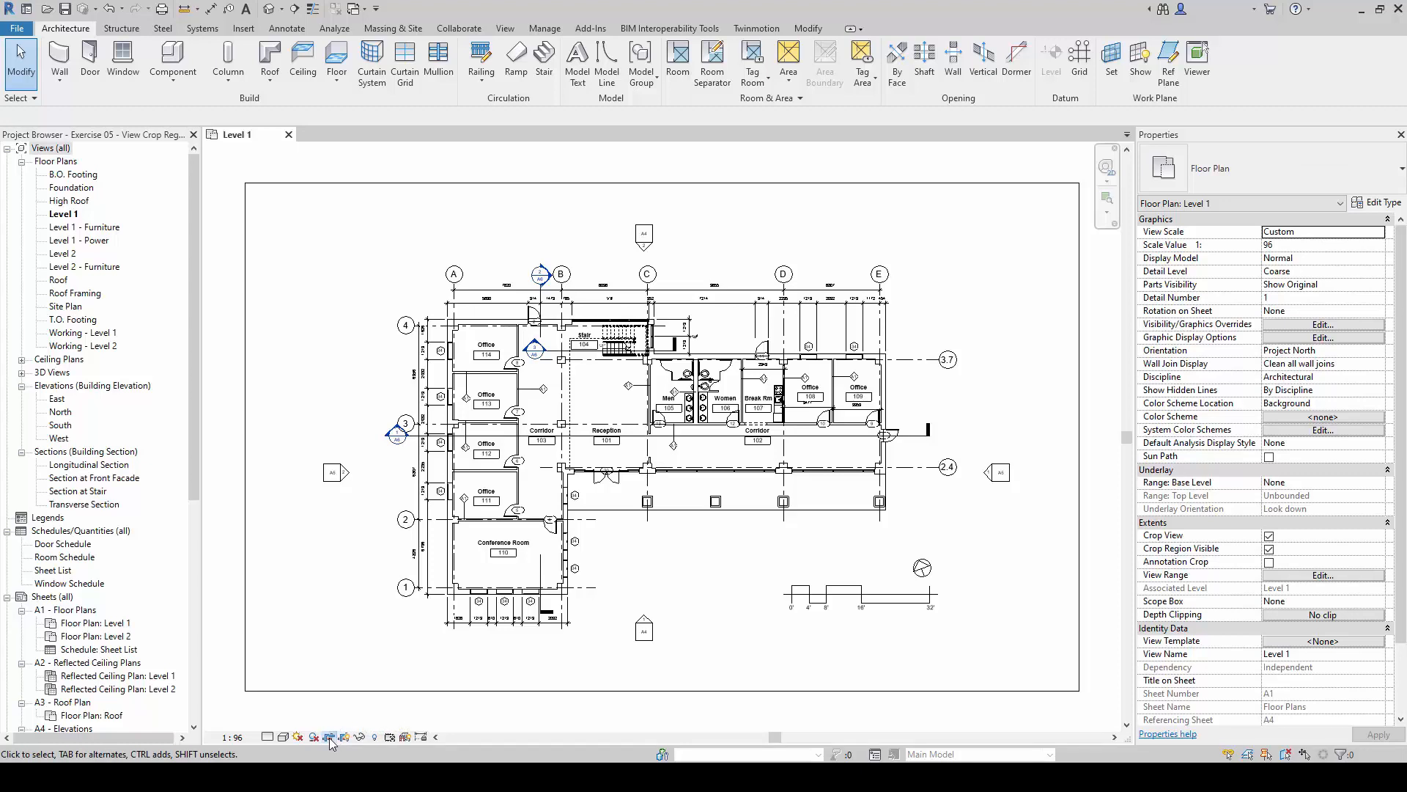
click(329, 737)
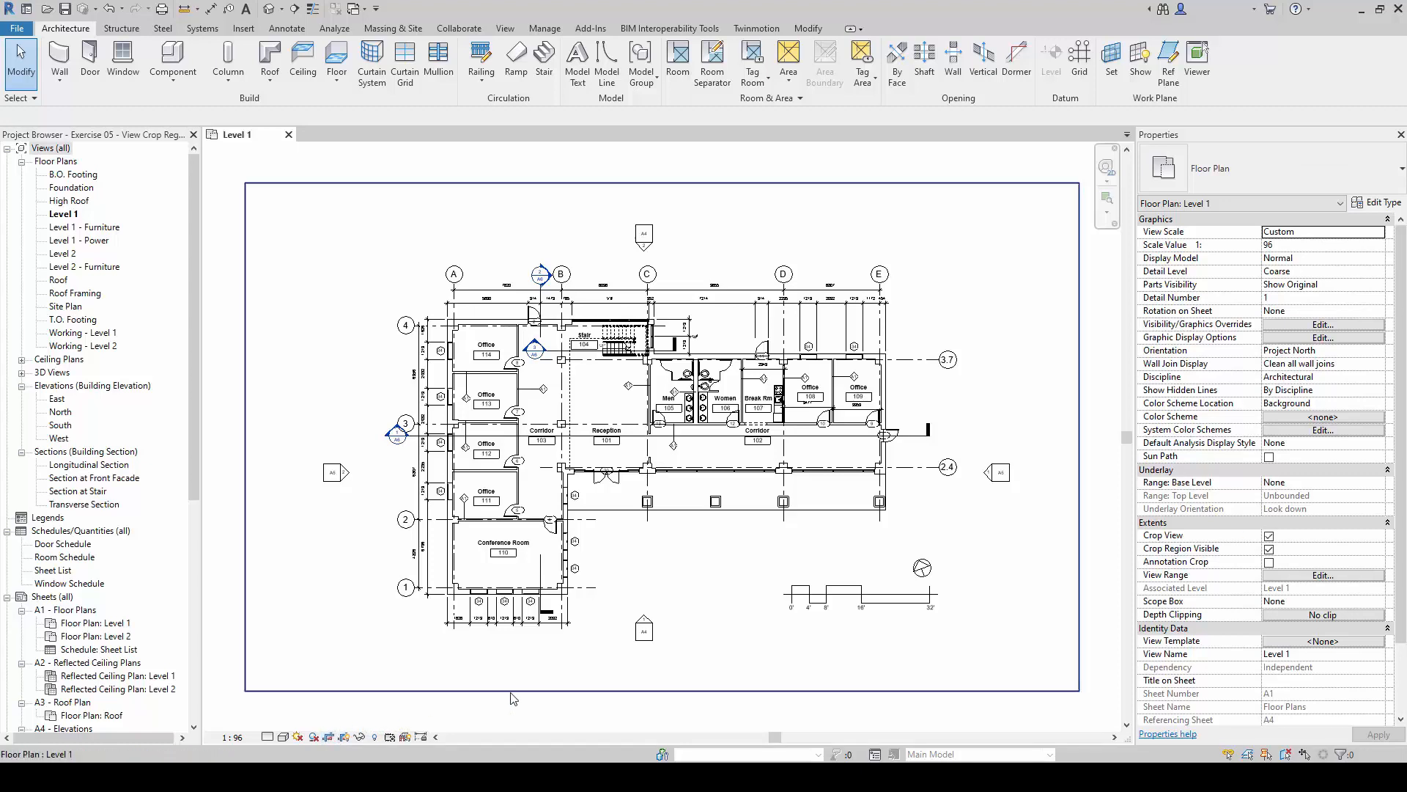
click(1269, 536)
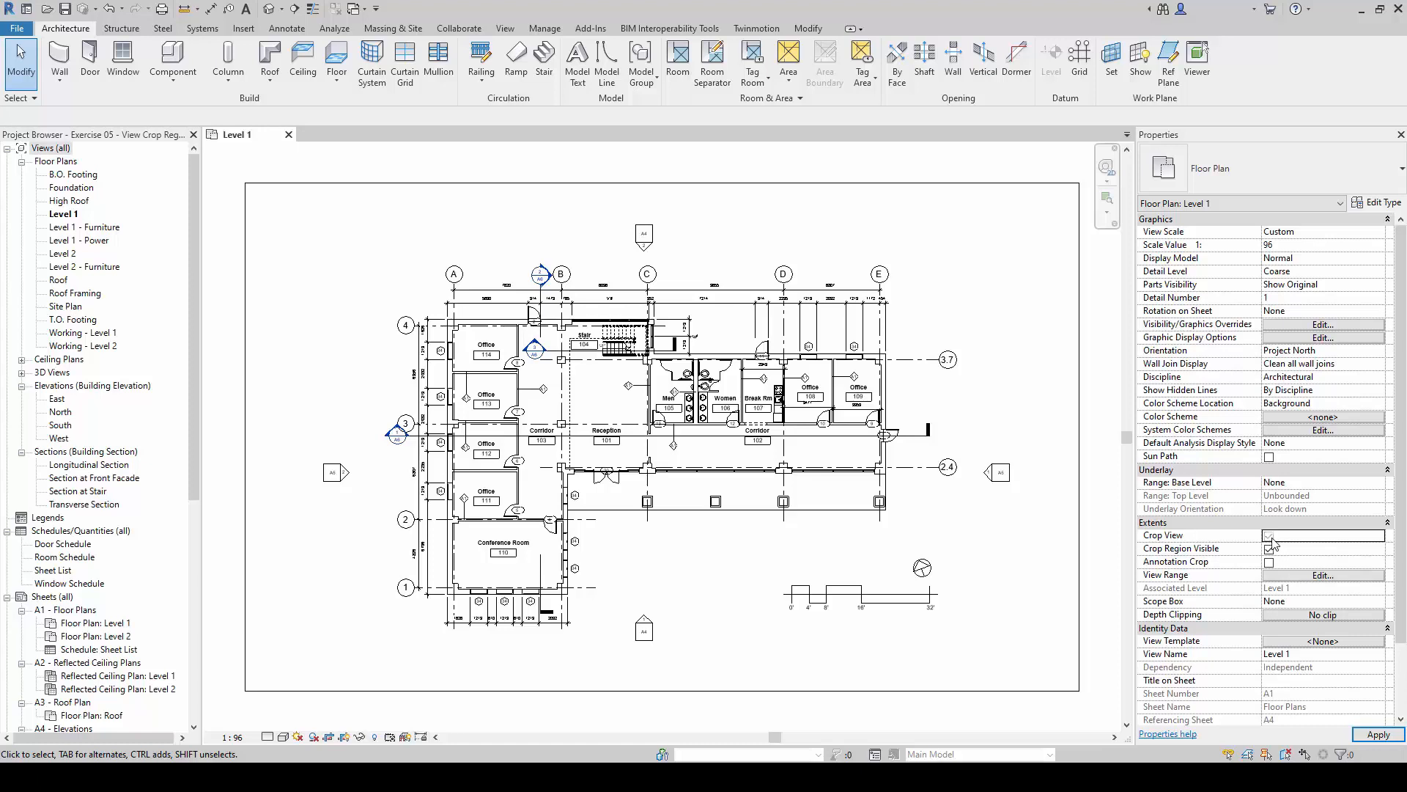
click(1268, 536)
click(1269, 549)
click(1269, 549)
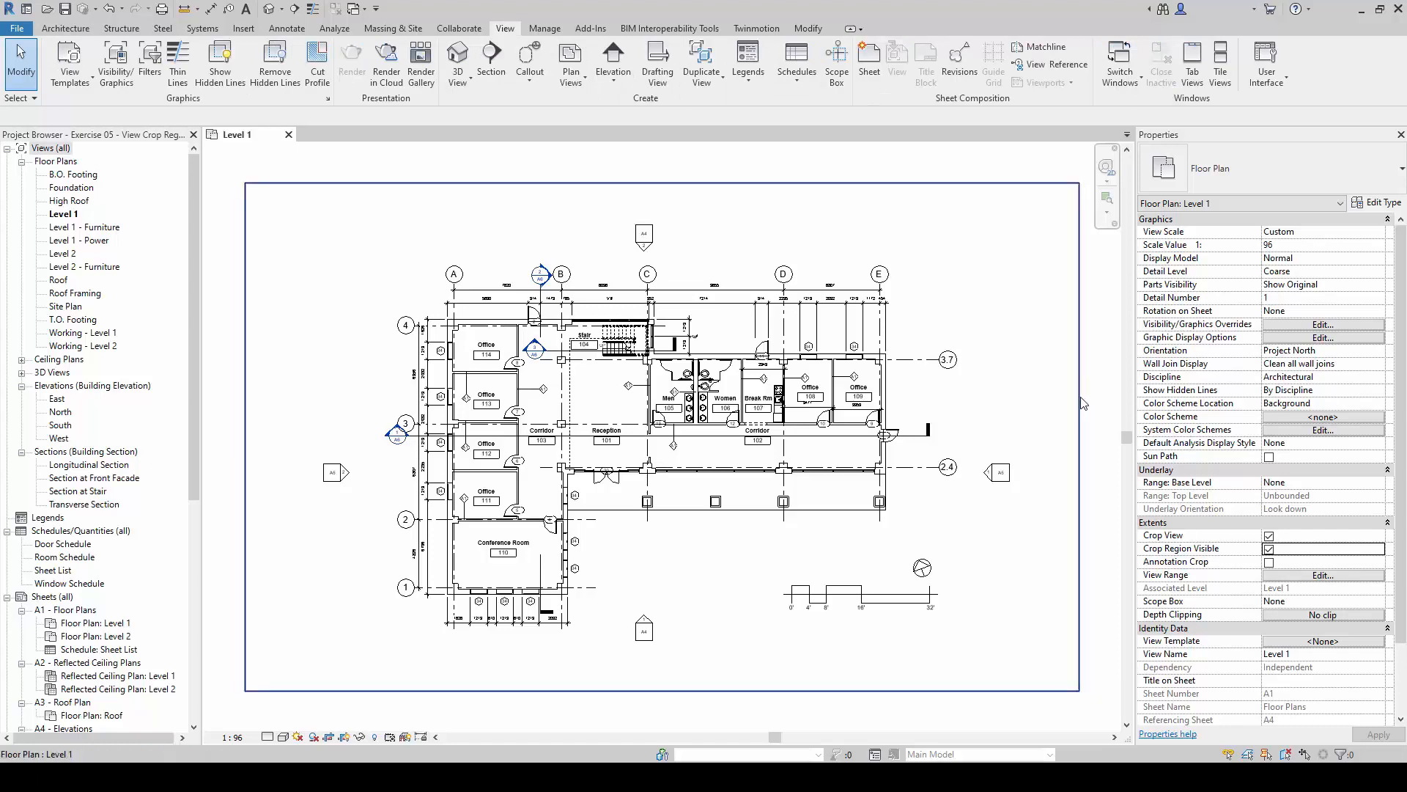
Shrink the Level 1 crop region on all four sides around the stair, Corridor 103 and Reception, slightly beyond grids B and C.
click(1080, 397)
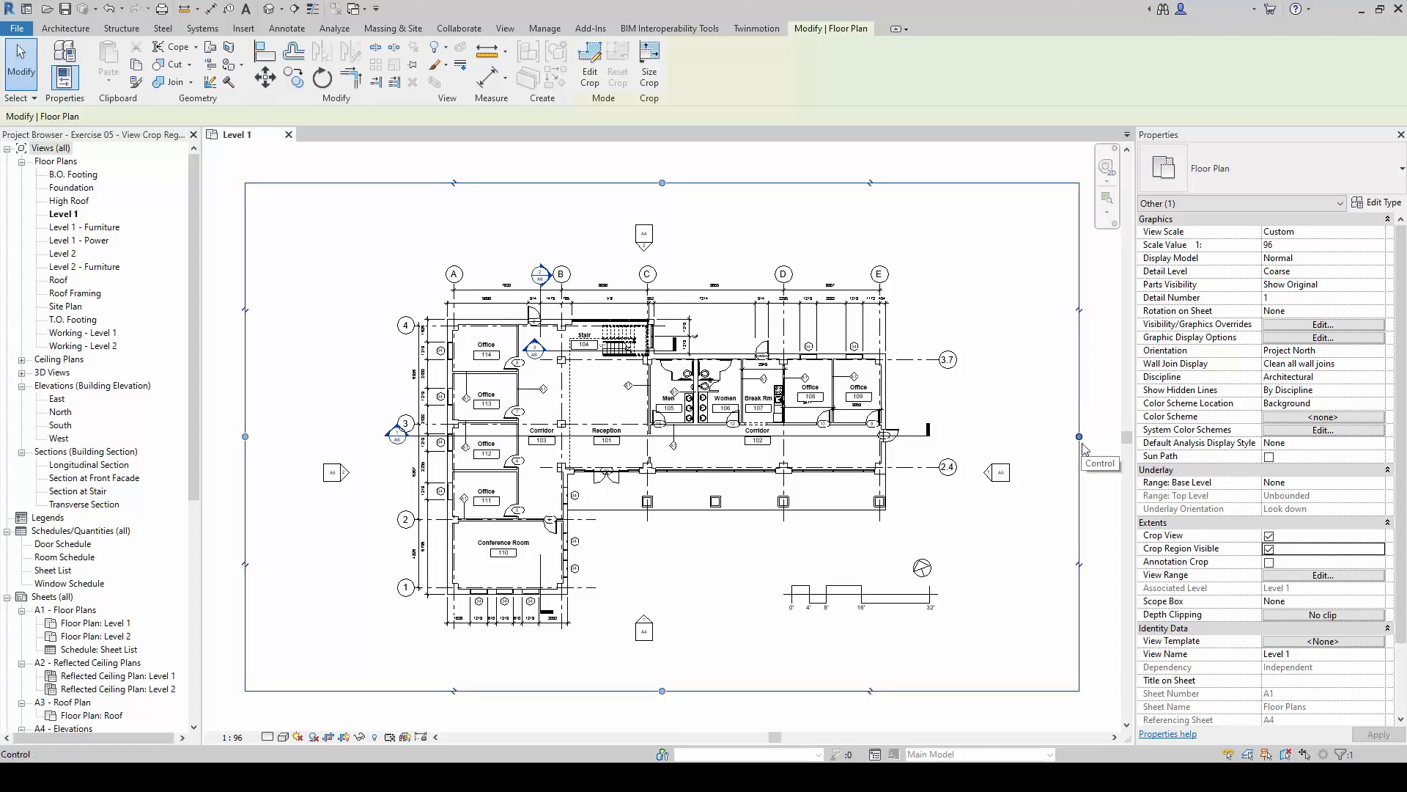
click(1269, 536)
click(1269, 536)
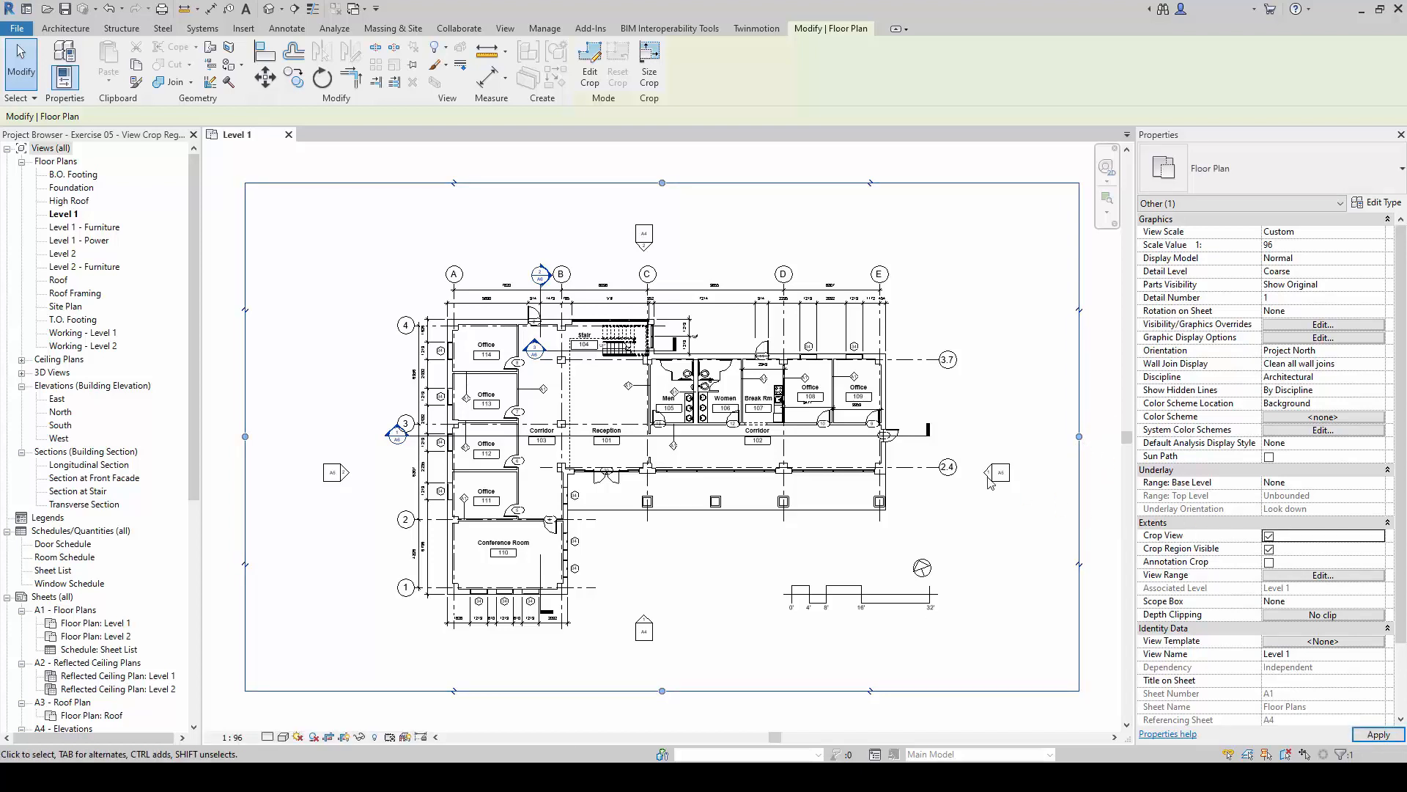
drag(1079, 436, 812, 436)
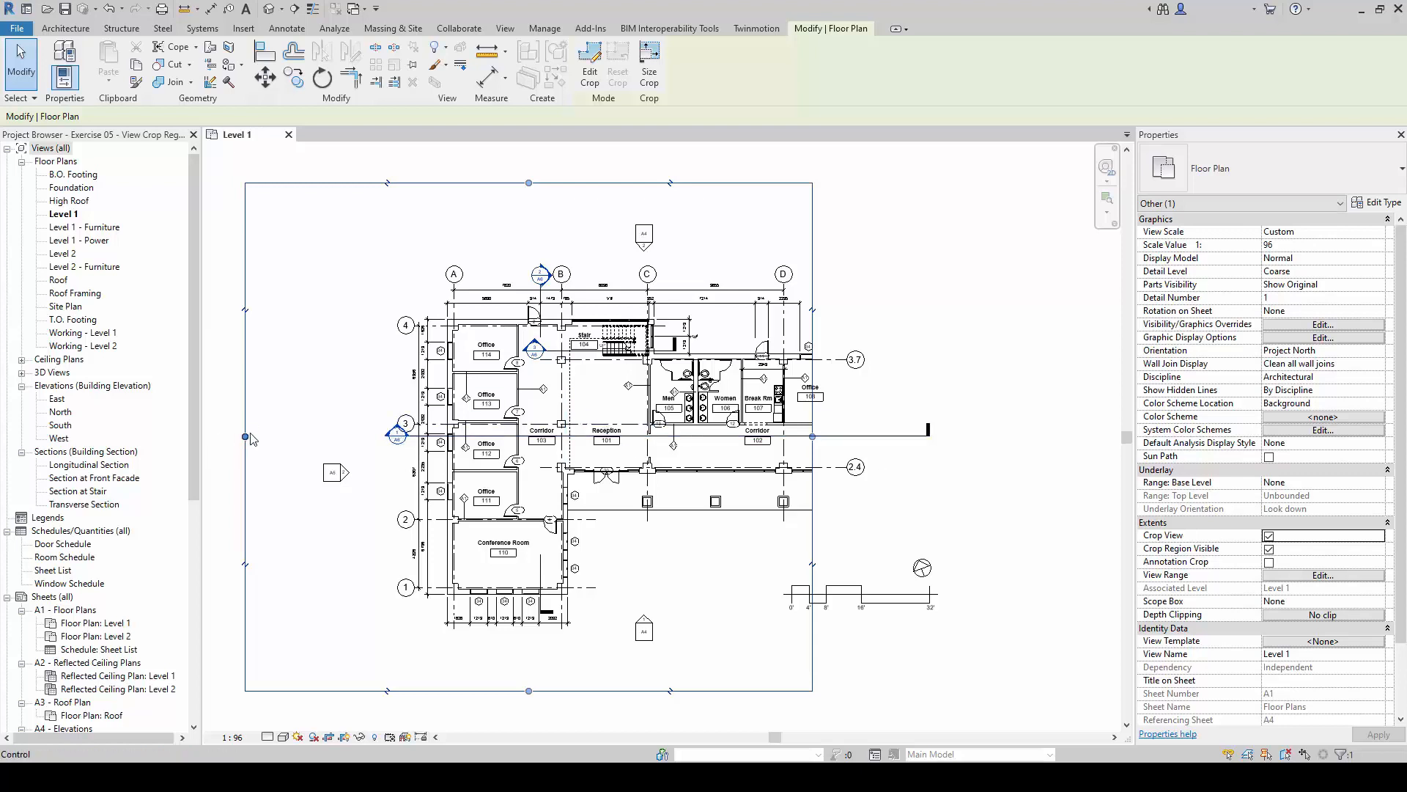
drag(245, 437, 564, 456)
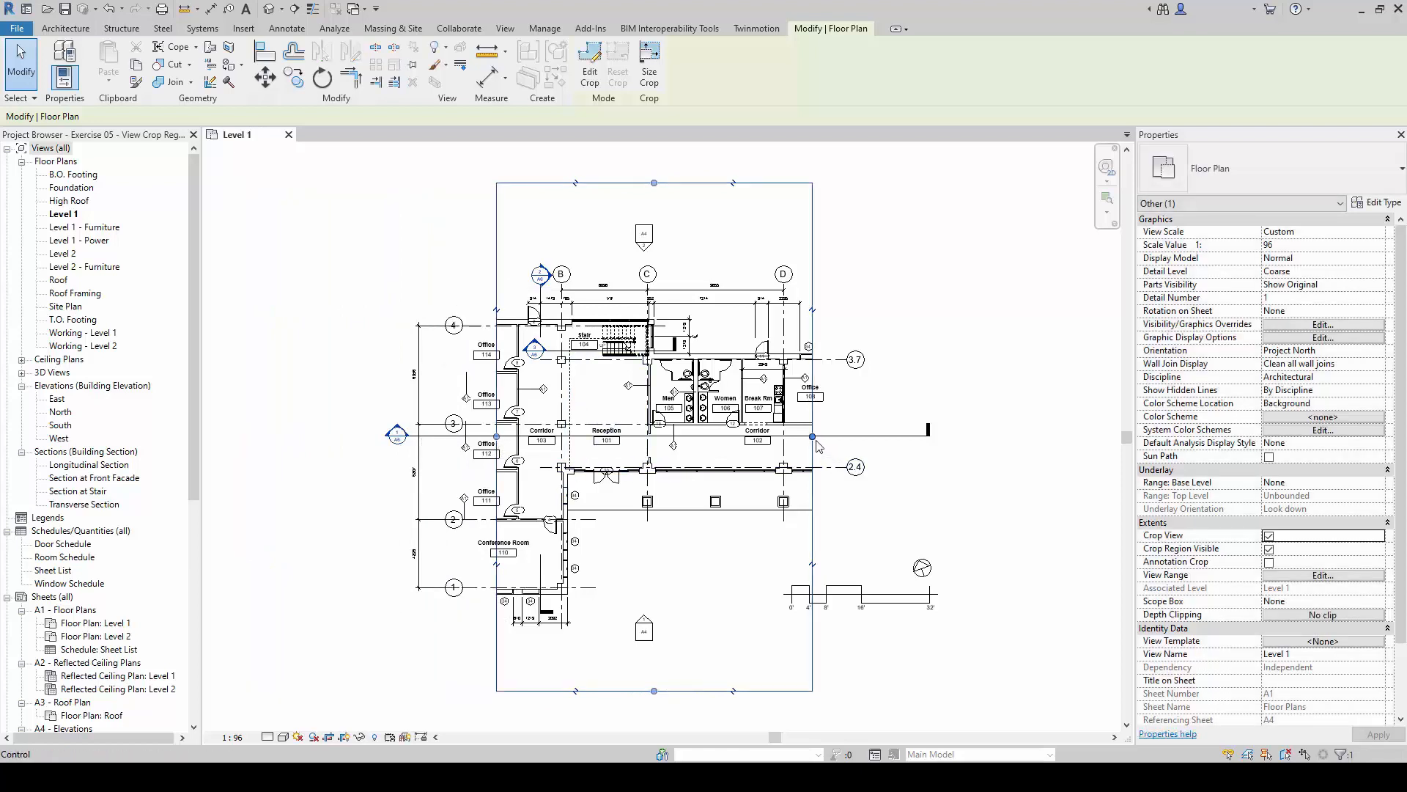
drag(812, 438, 669, 445)
key(alt)
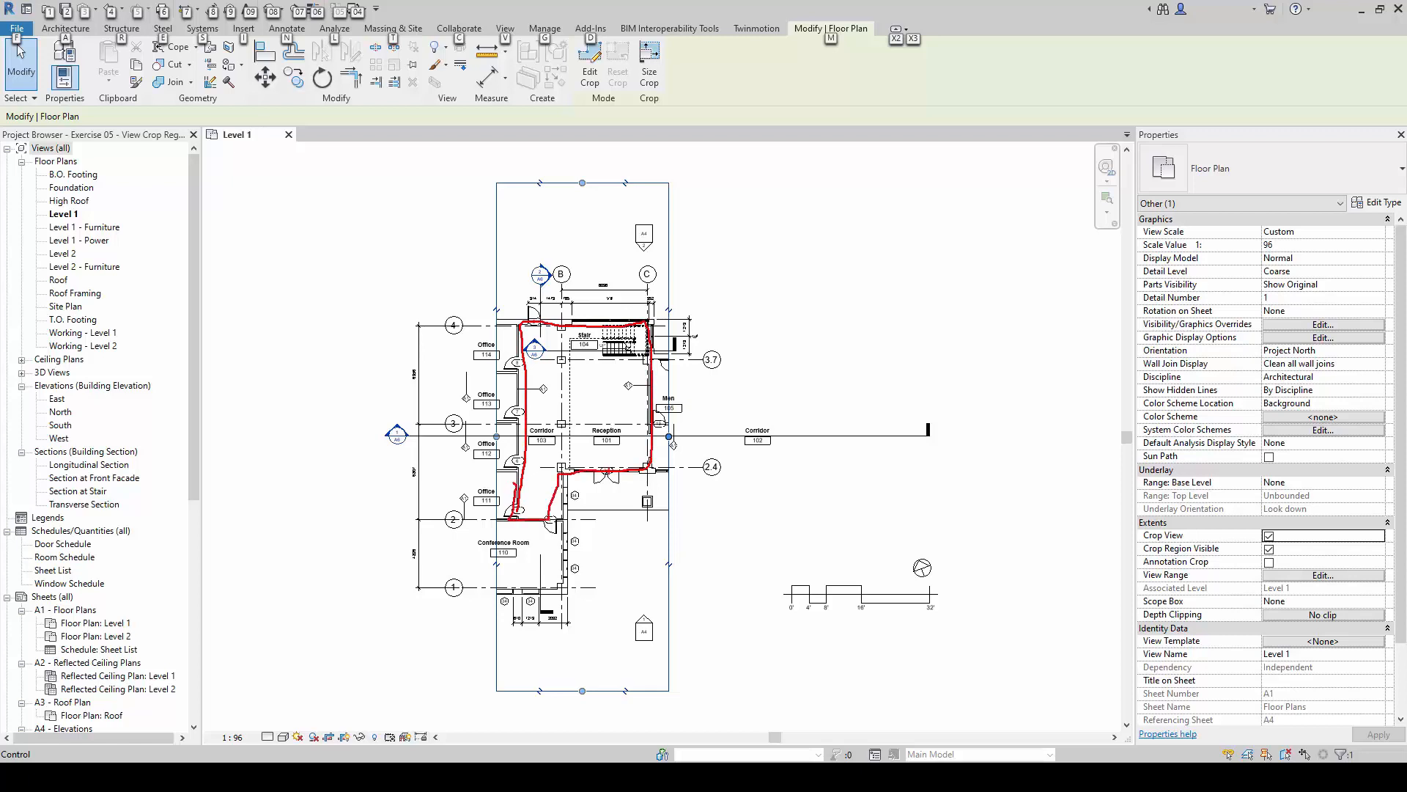
drag(582, 188, 579, 318)
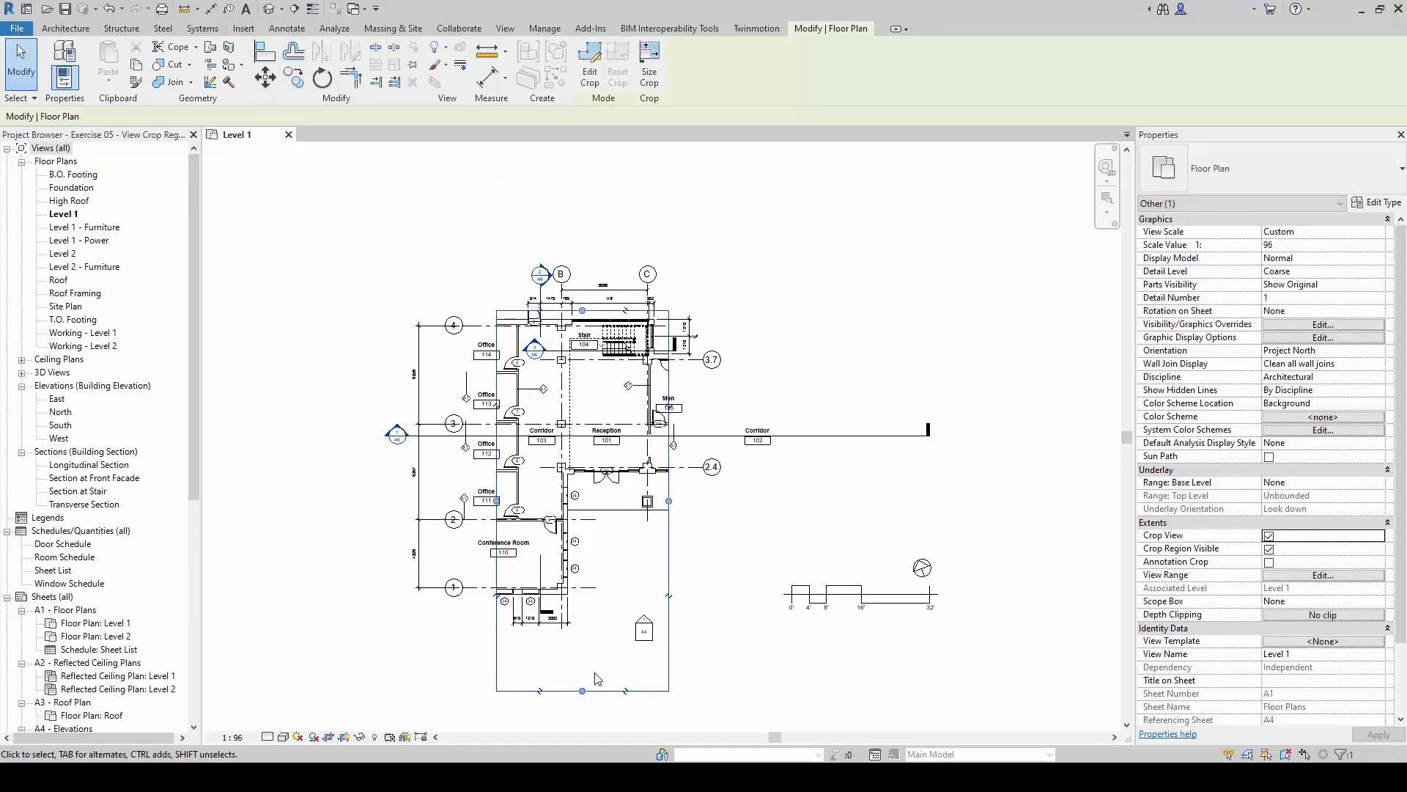
drag(582, 690, 597, 532)
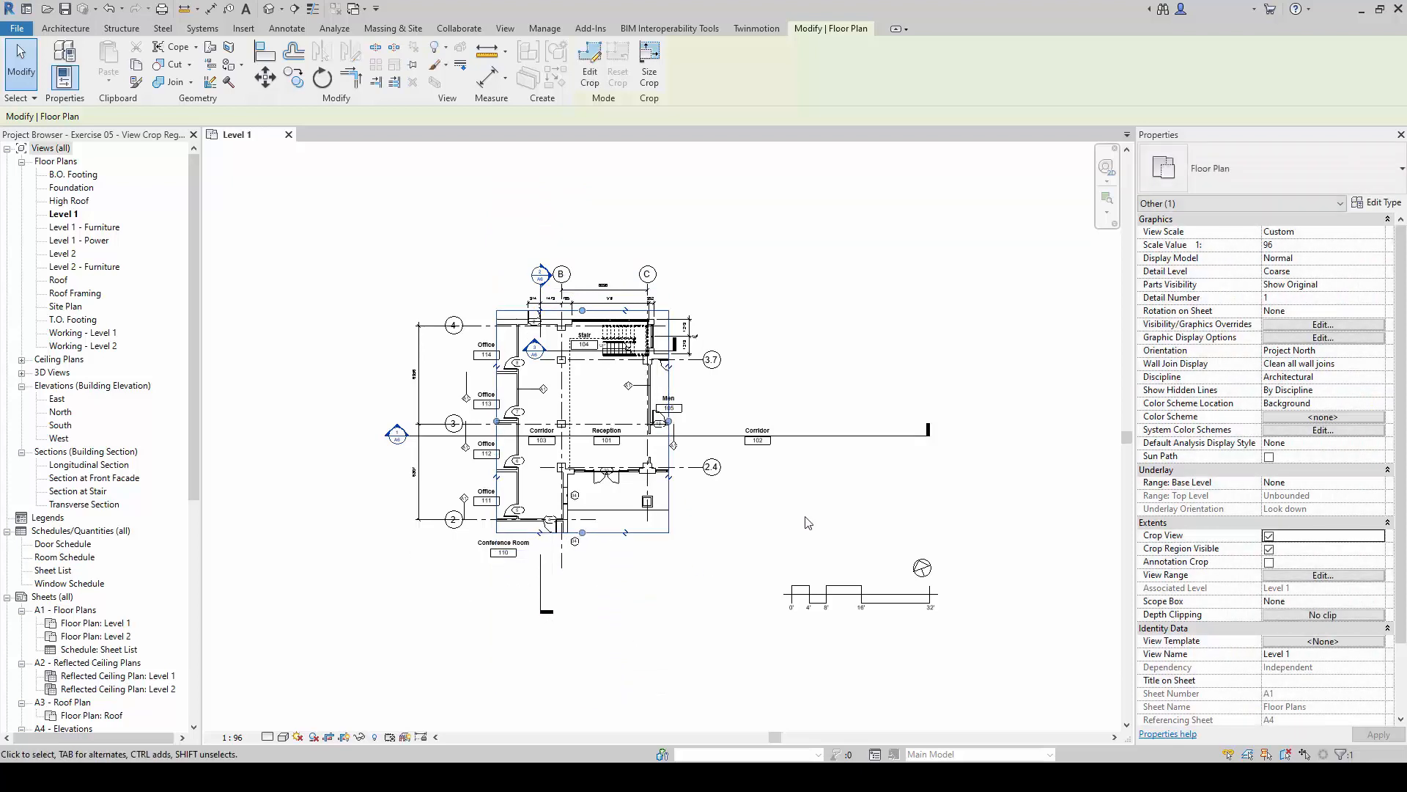
Turn on Annotation Crop for the Level 1 view, comparing the plan's annotations with the setting off and on.
click(1269, 562)
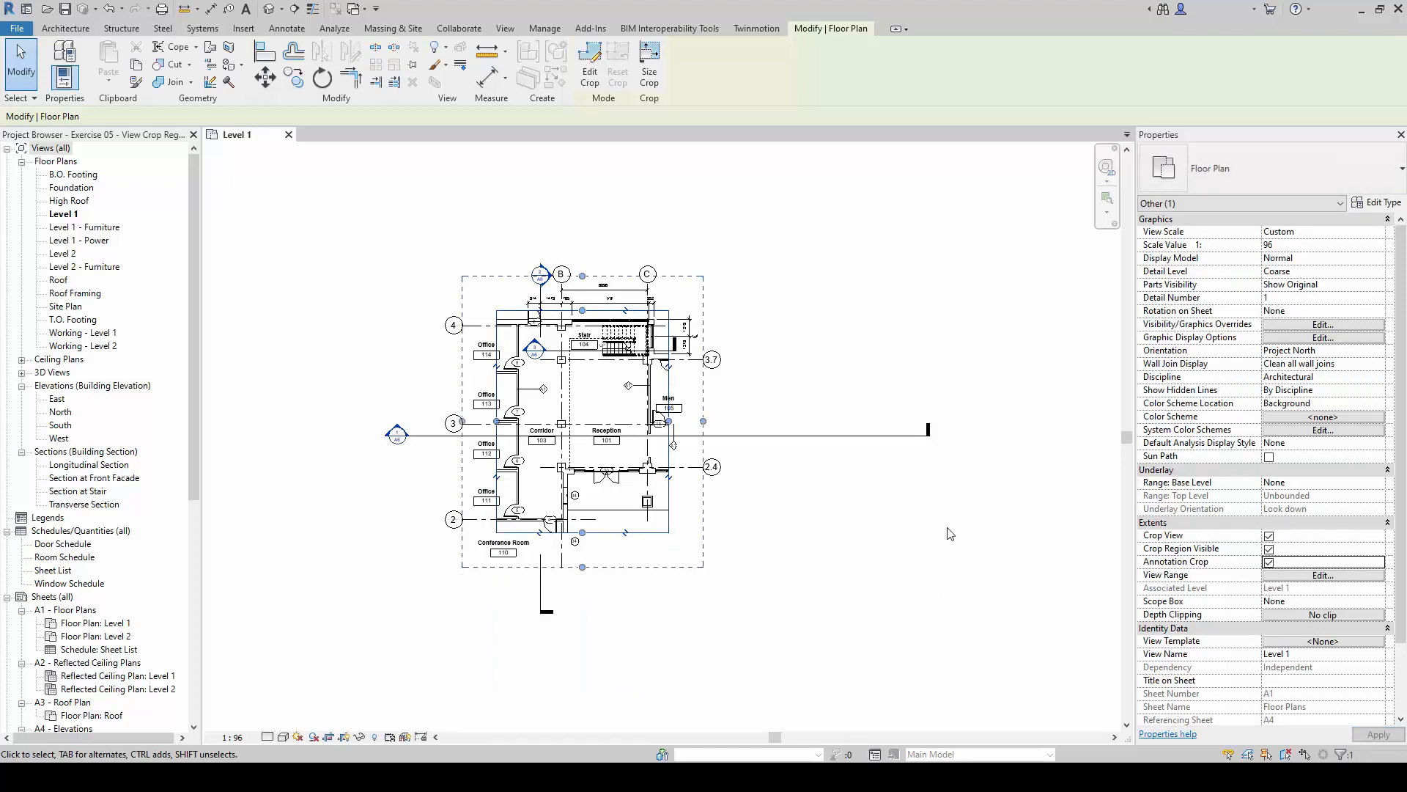
click(865, 496)
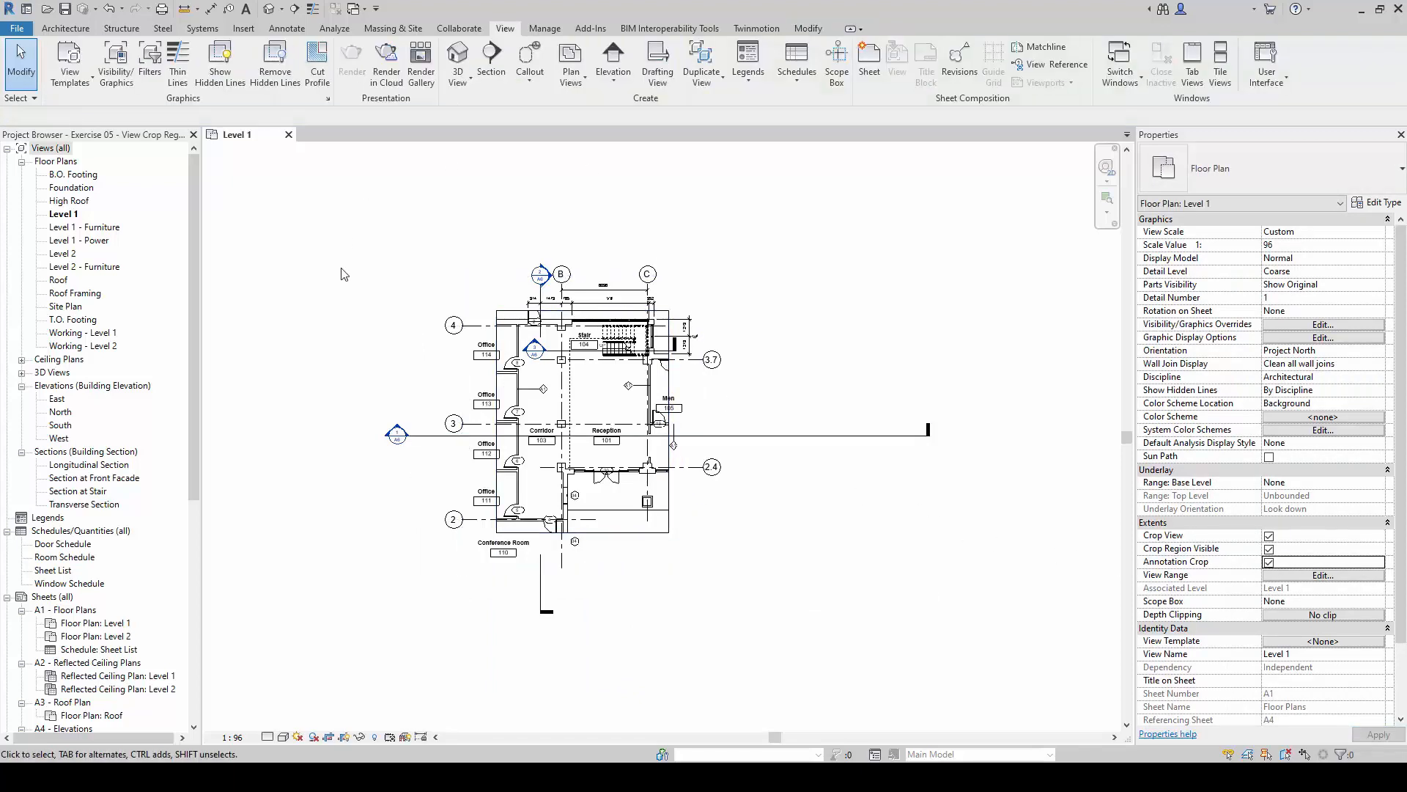
click(1269, 563)
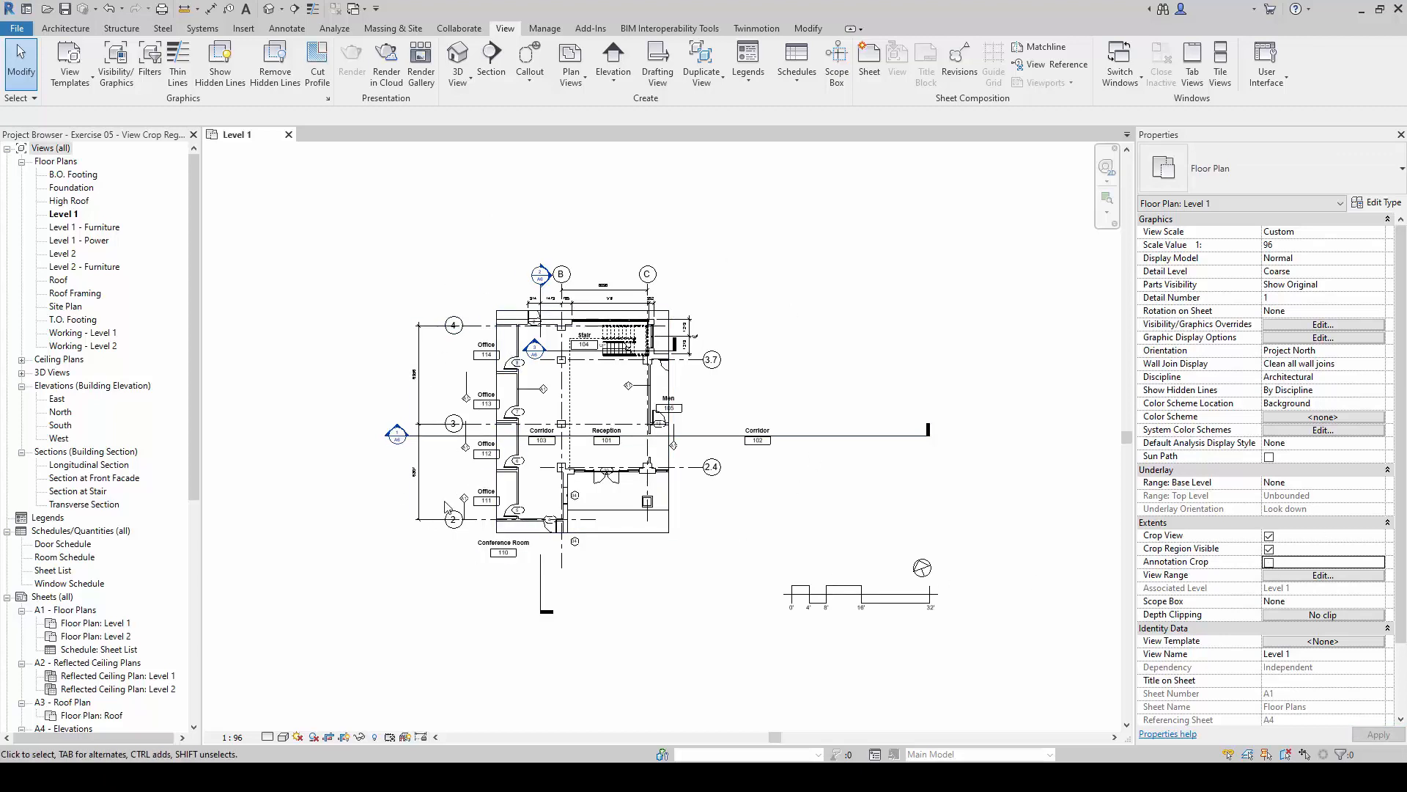
scroll(415, 373, up, 2)
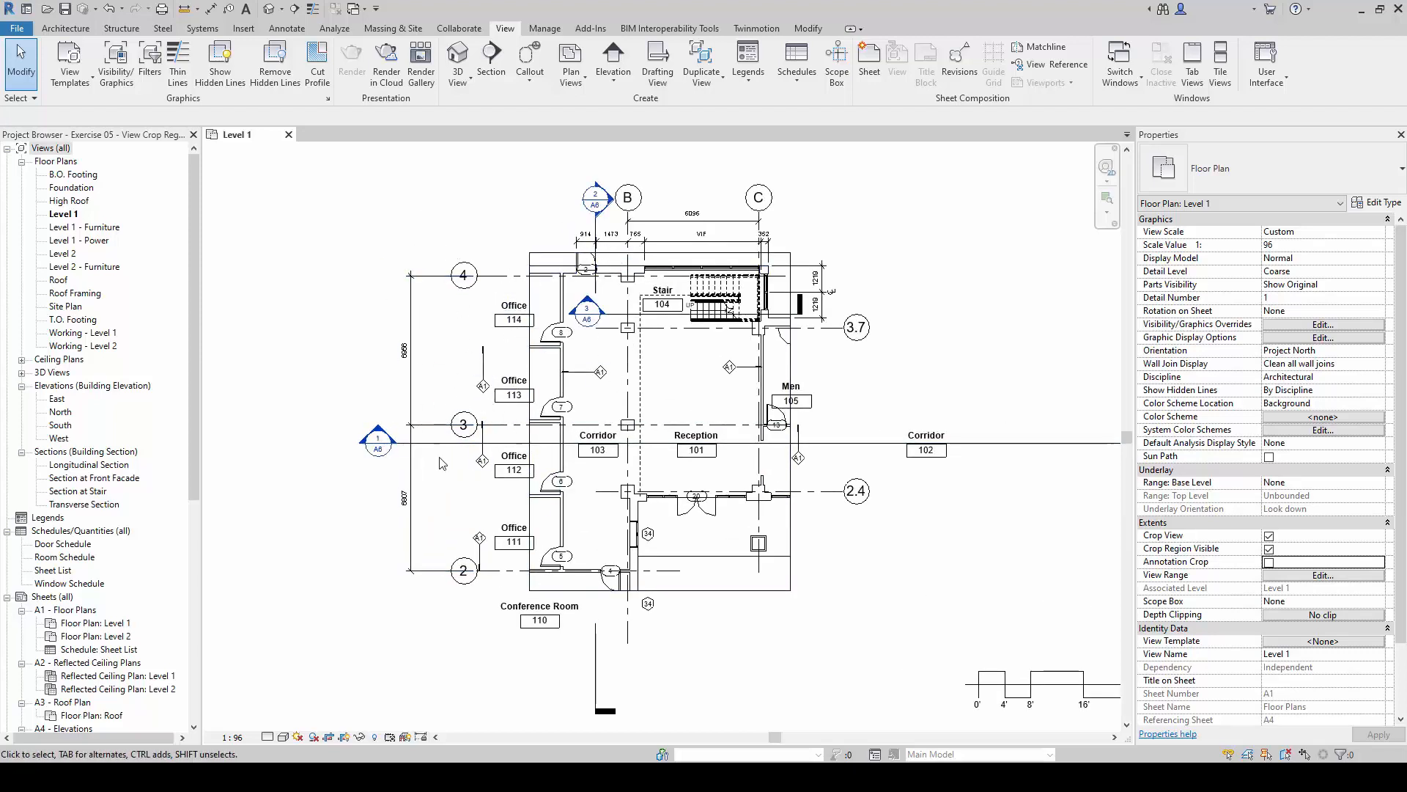
click(1268, 562)
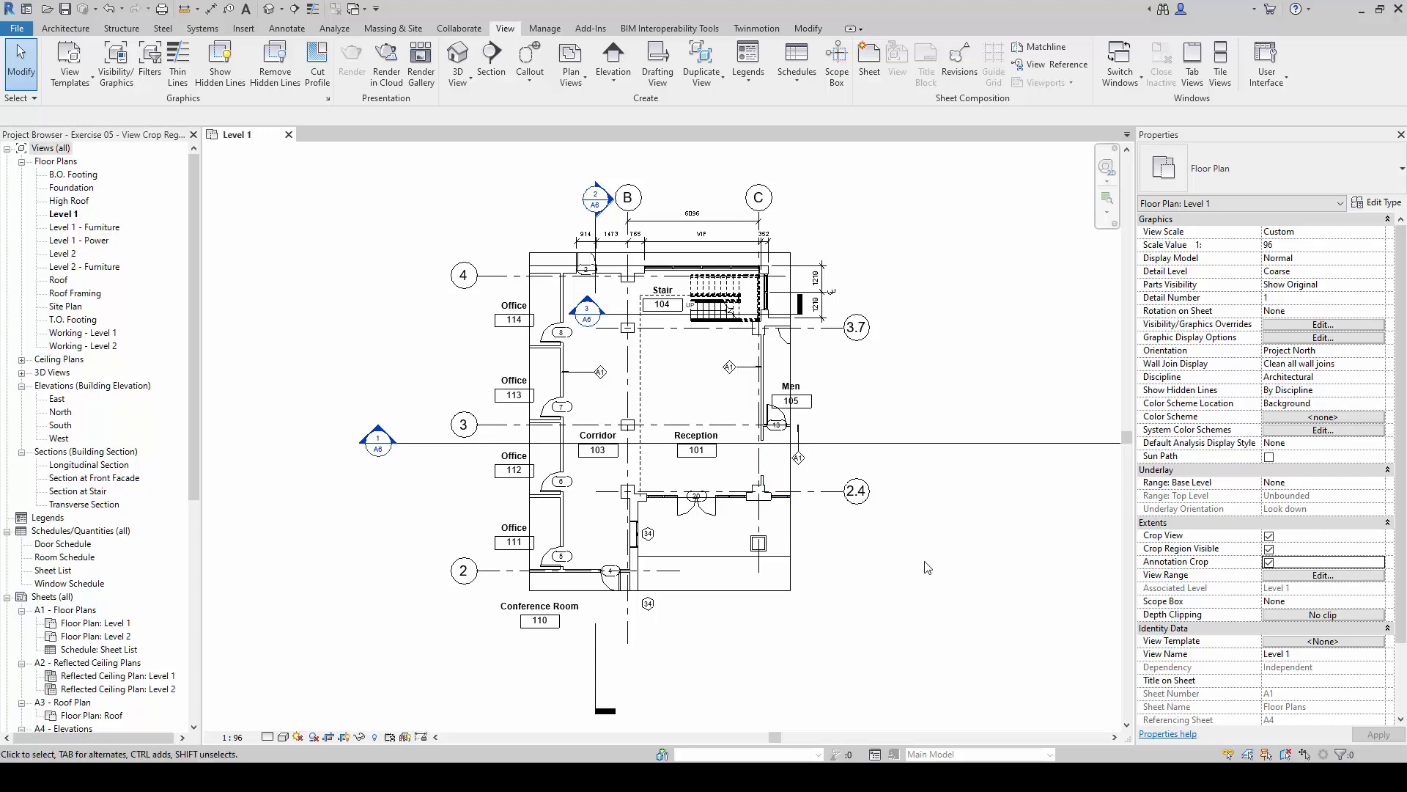
Disable Crop View to show the full Level 1 plan outside the reduced crop region, and enable it again.
middle_drag(775, 425, 713, 433)
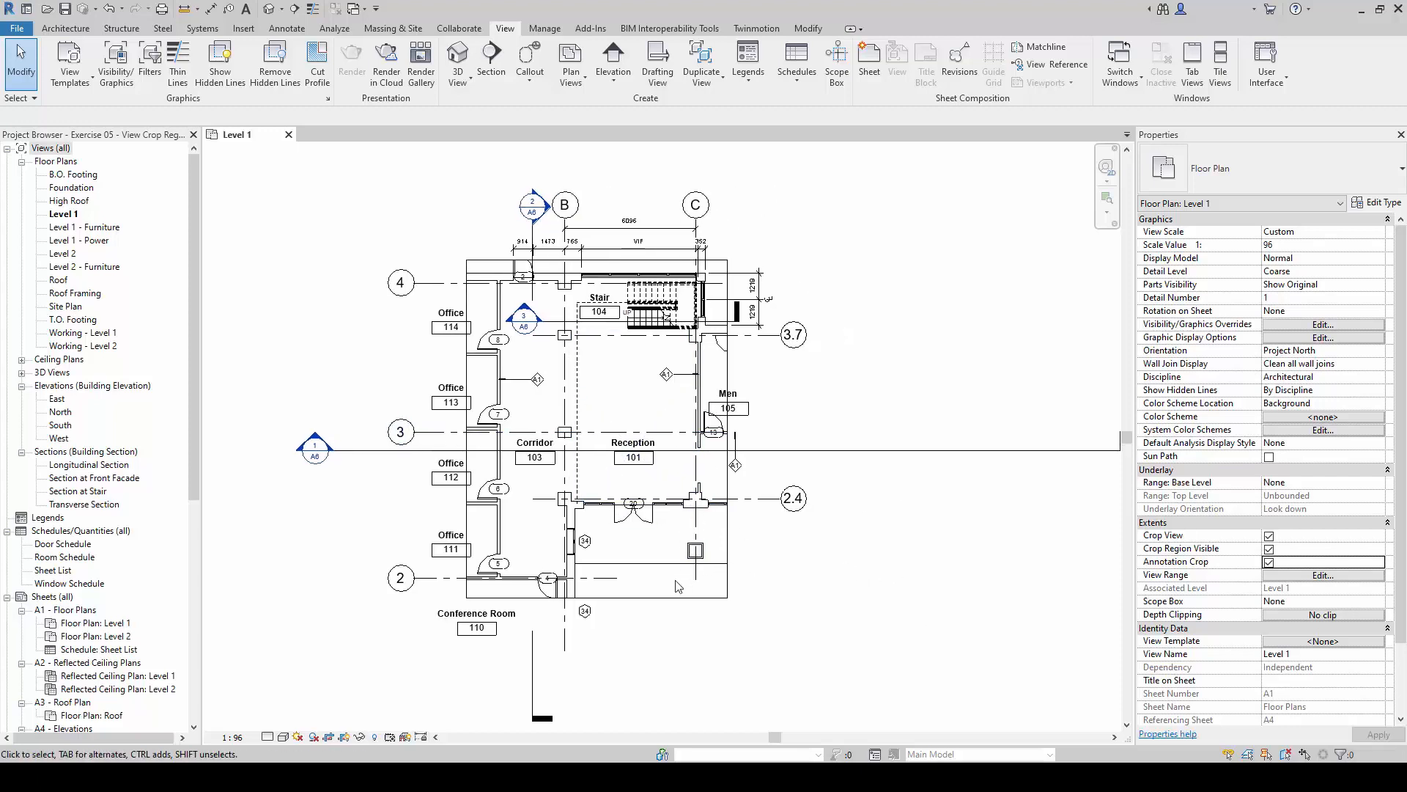
click(328, 736)
scroll(303, 492, down, 3)
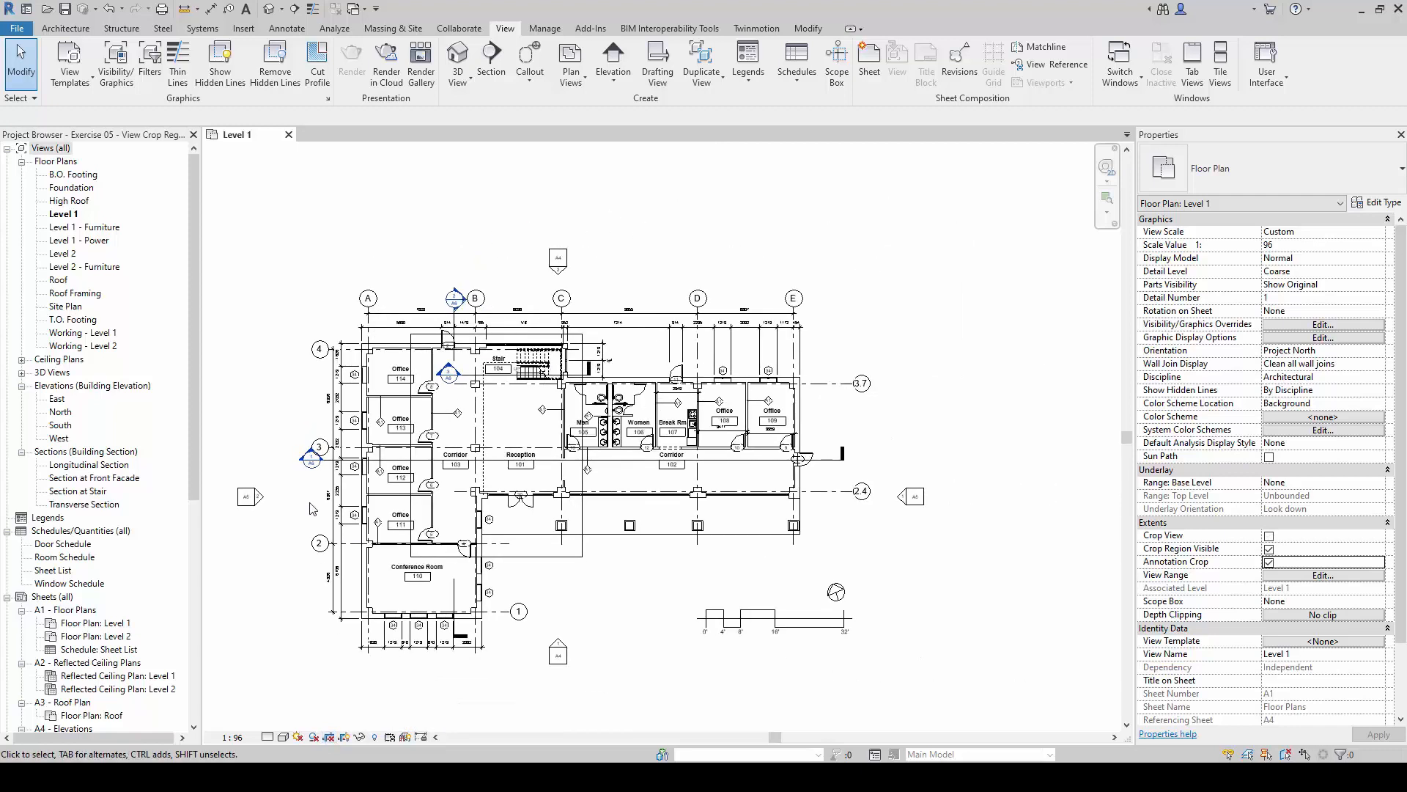
middle_drag(319, 545, 353, 496)
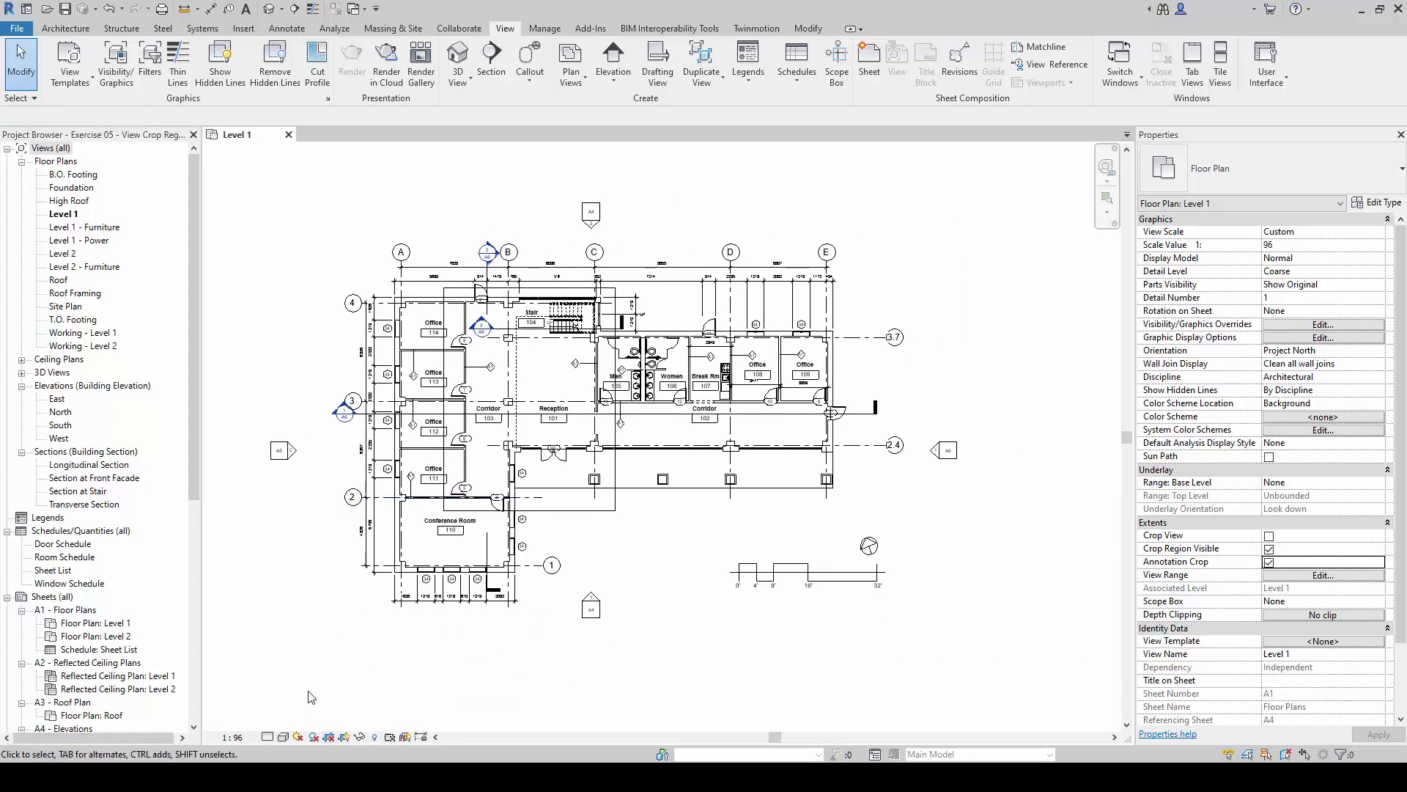
click(328, 737)
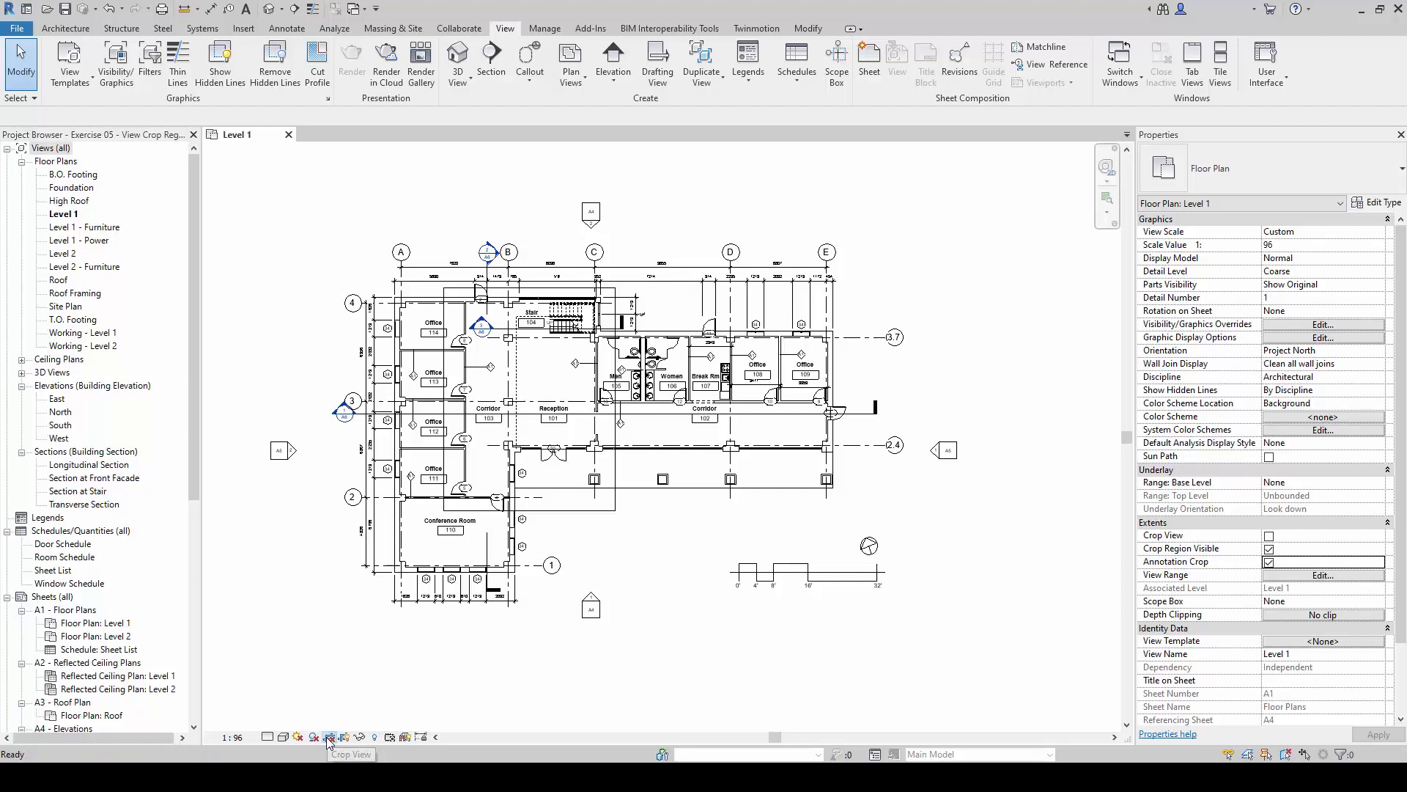
click(328, 737)
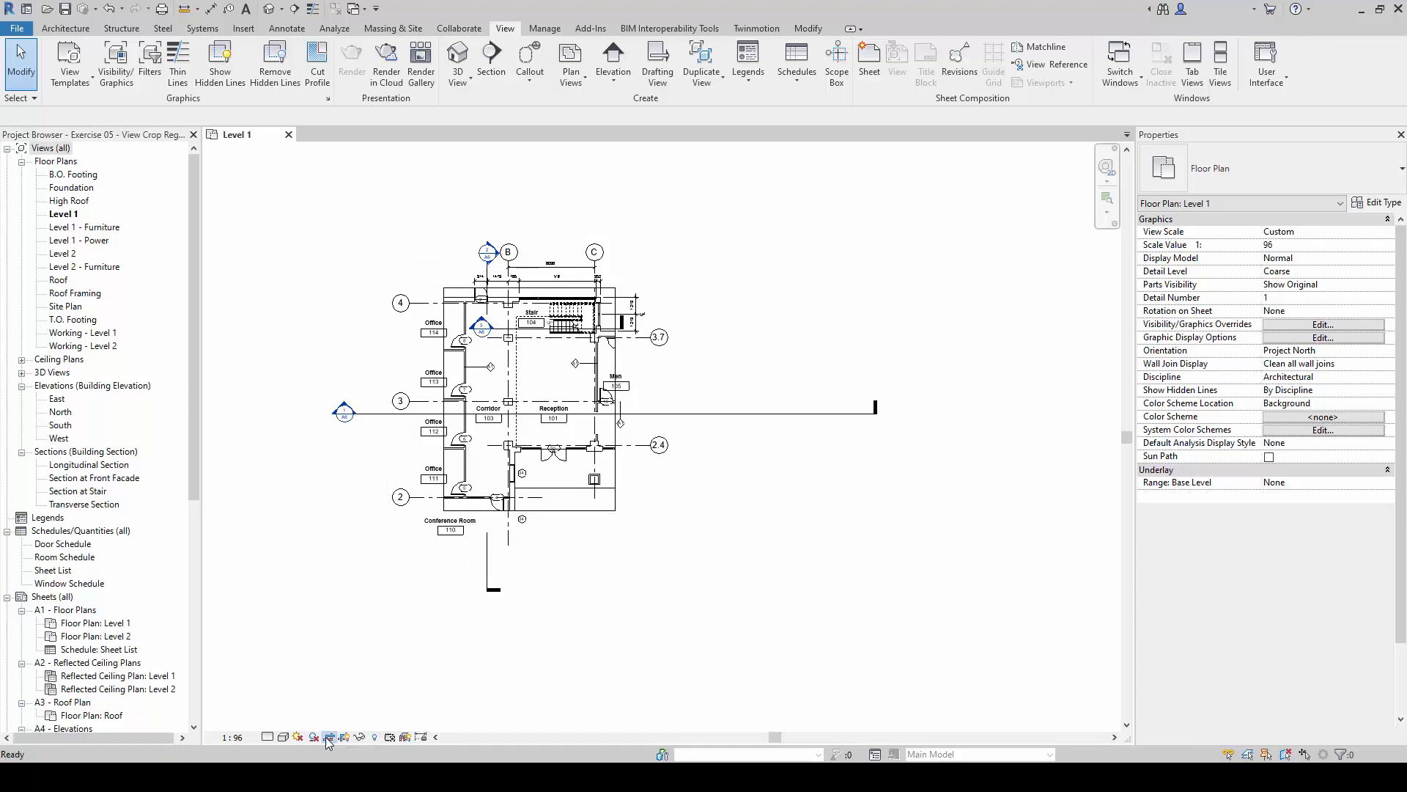
click(327, 737)
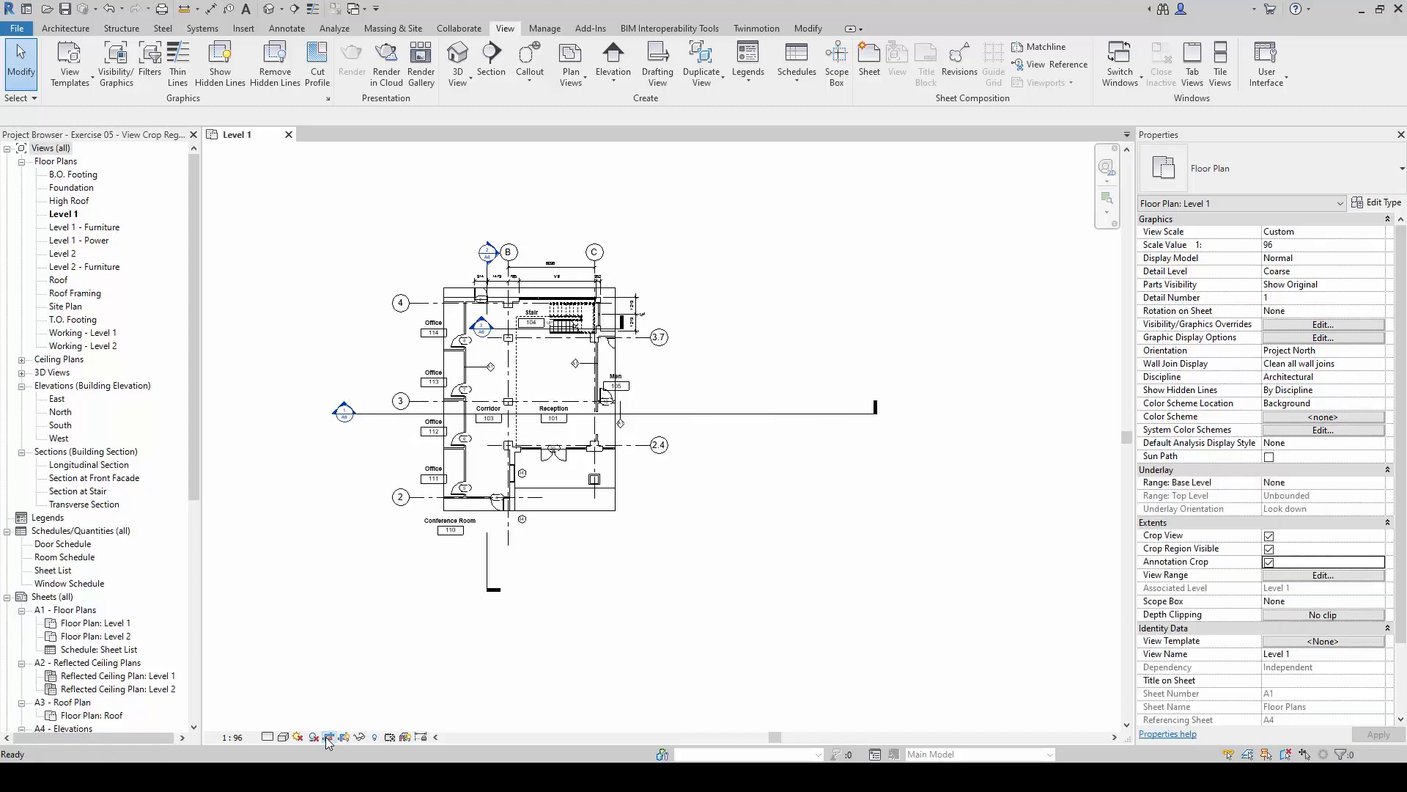
click(1270, 536)
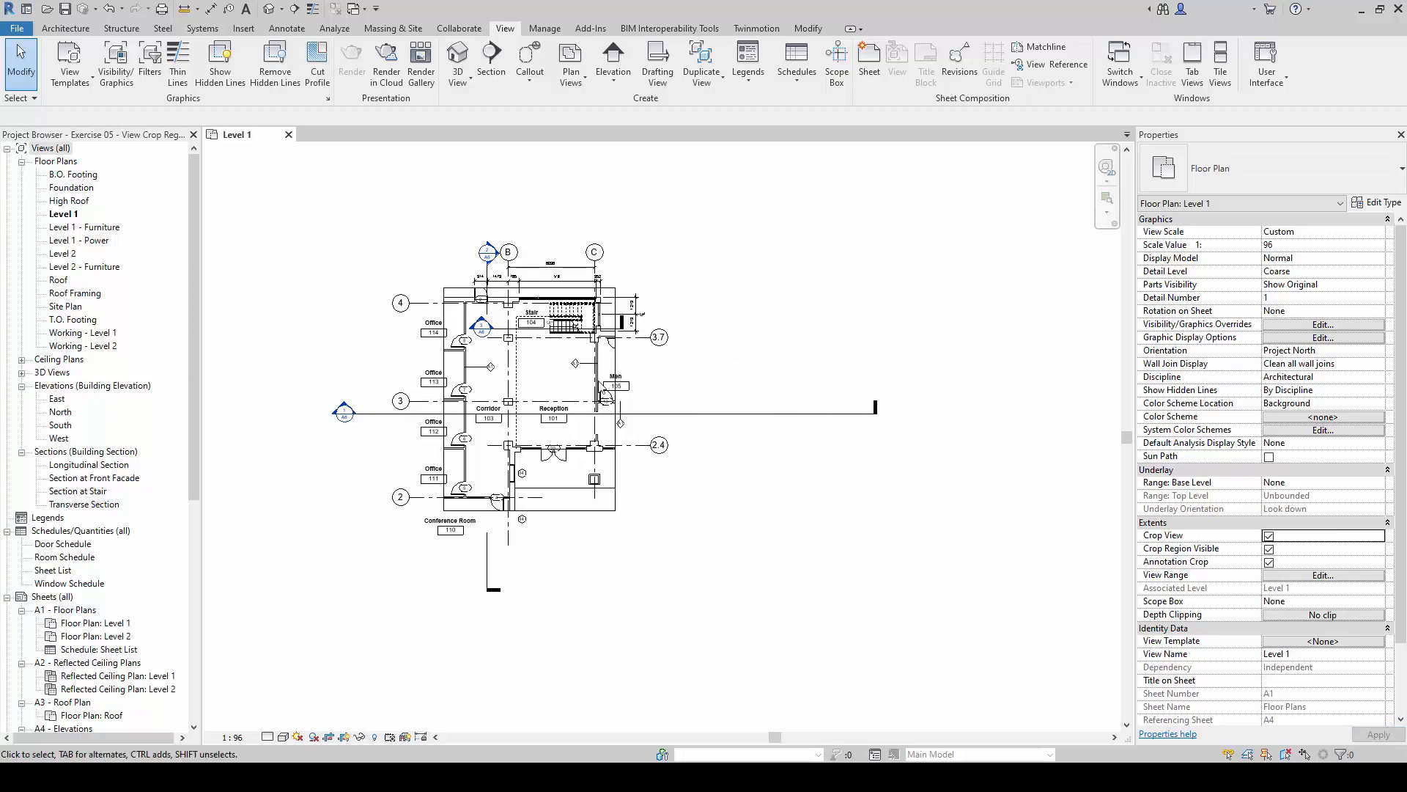
Enlarge the crop region east to just short of grid D, and extend its north and south edges slightly outward.
scroll(537, 387, up, 1)
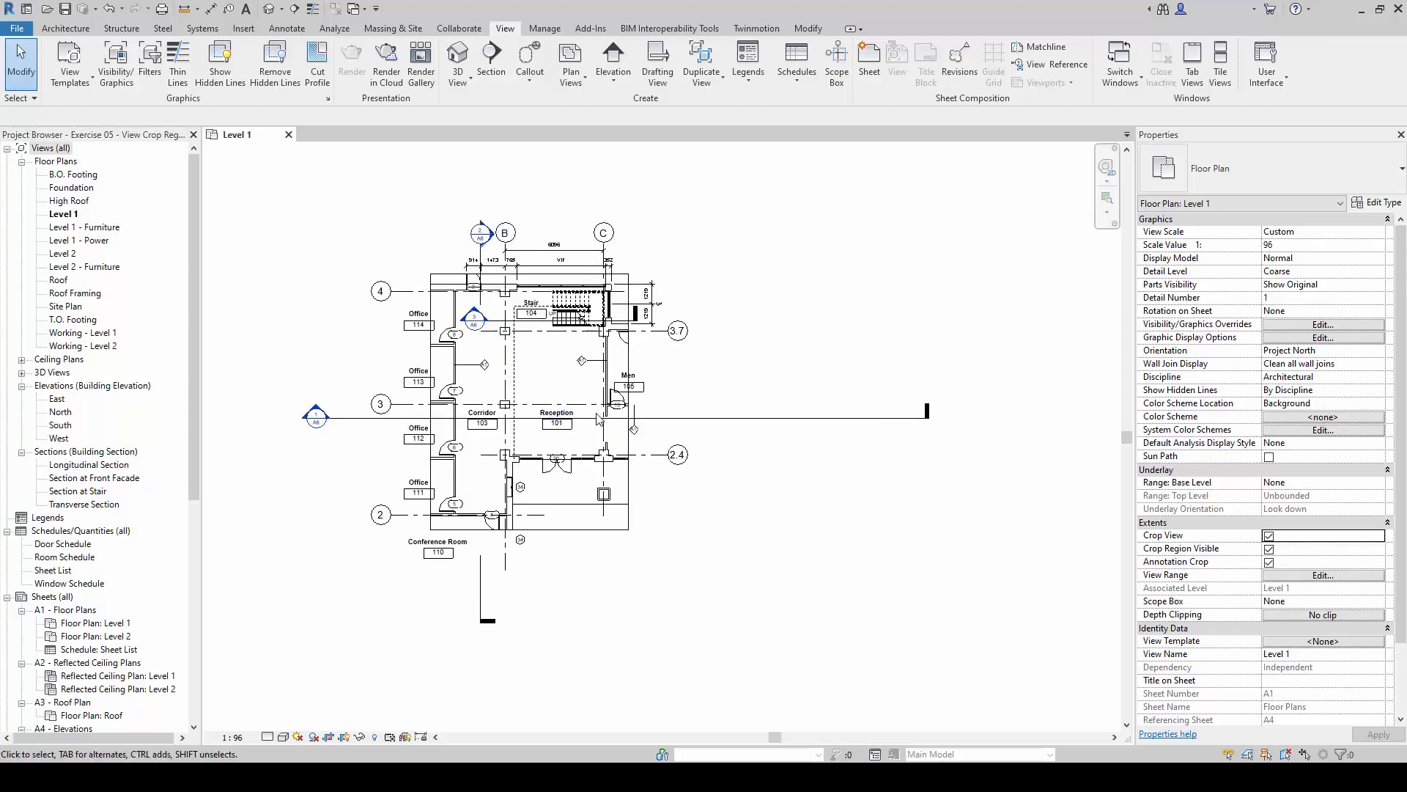
click(629, 530)
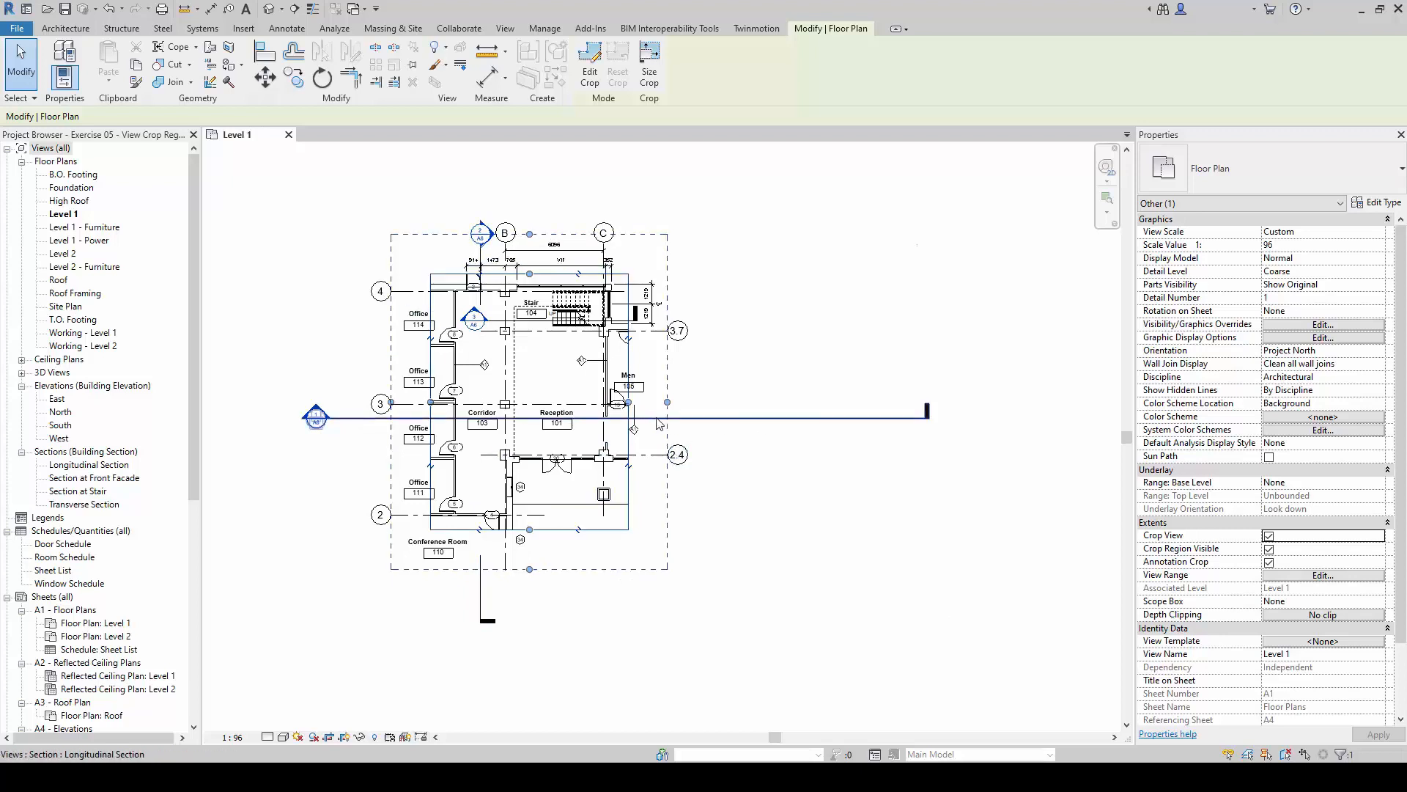
drag(629, 403, 757, 403)
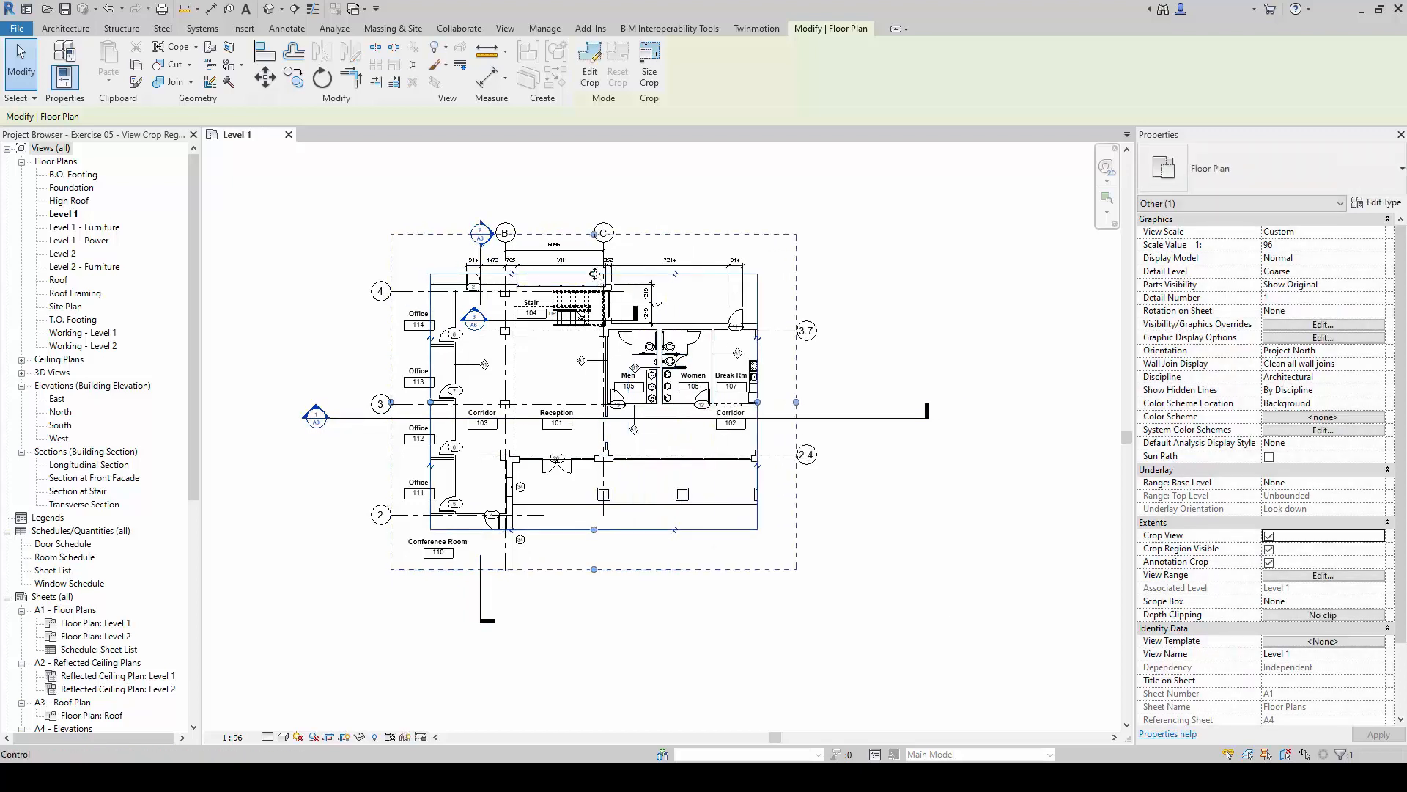
drag(595, 274, 595, 244)
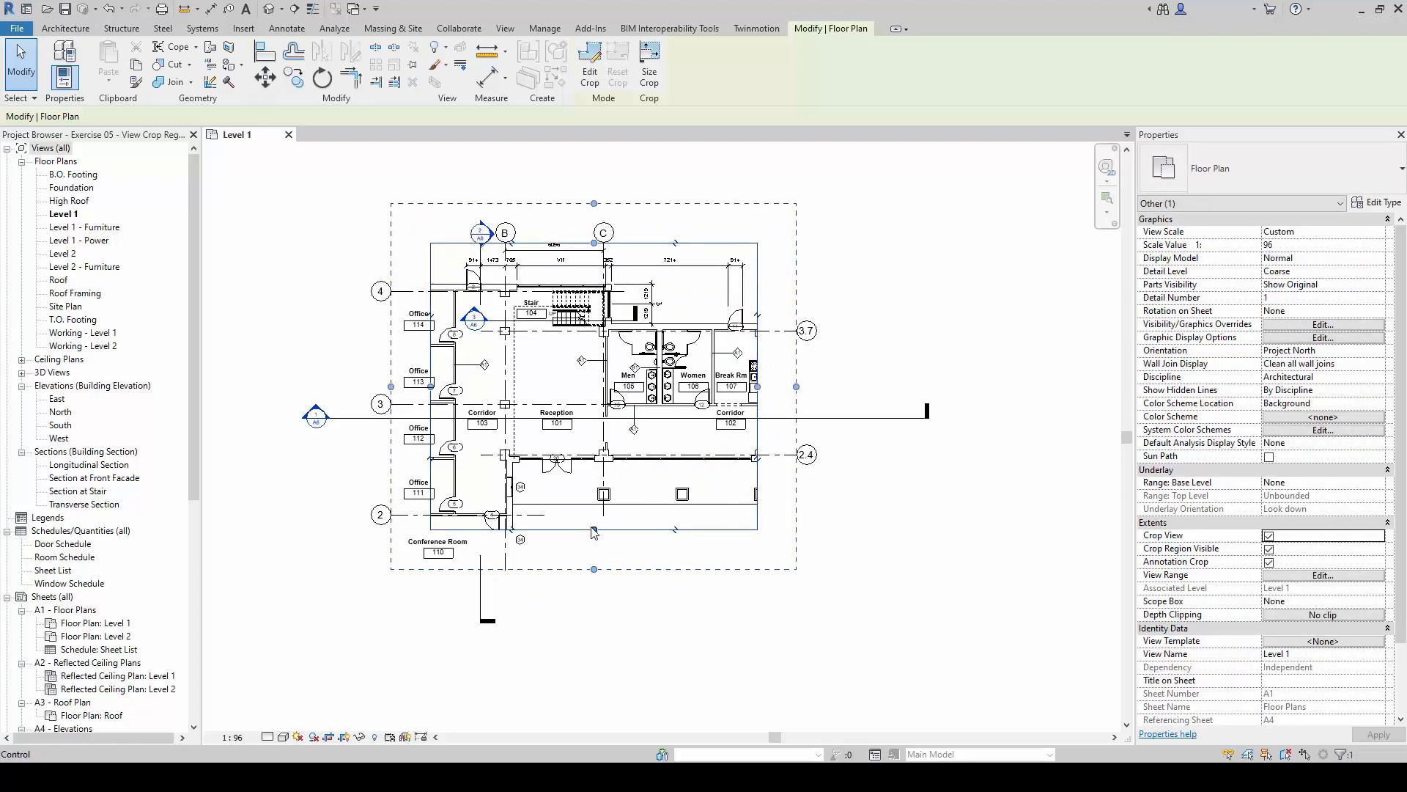
drag(594, 529, 594, 570)
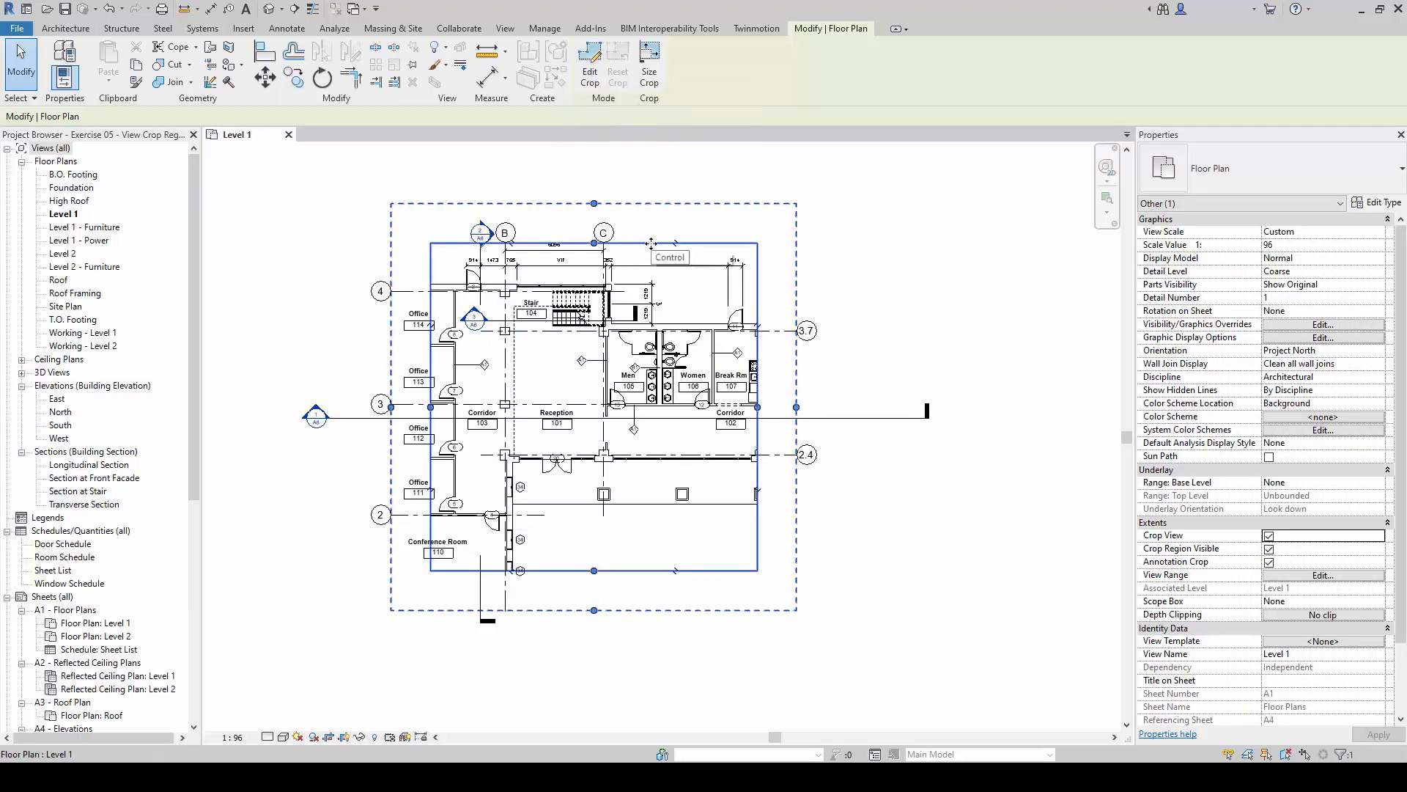
Edit the Level 1 crop shape, sketching a closed irregular nine-sided outline around Reception through Corridor 103, Stair, Women and just south of the entrance doors.
click(591, 78)
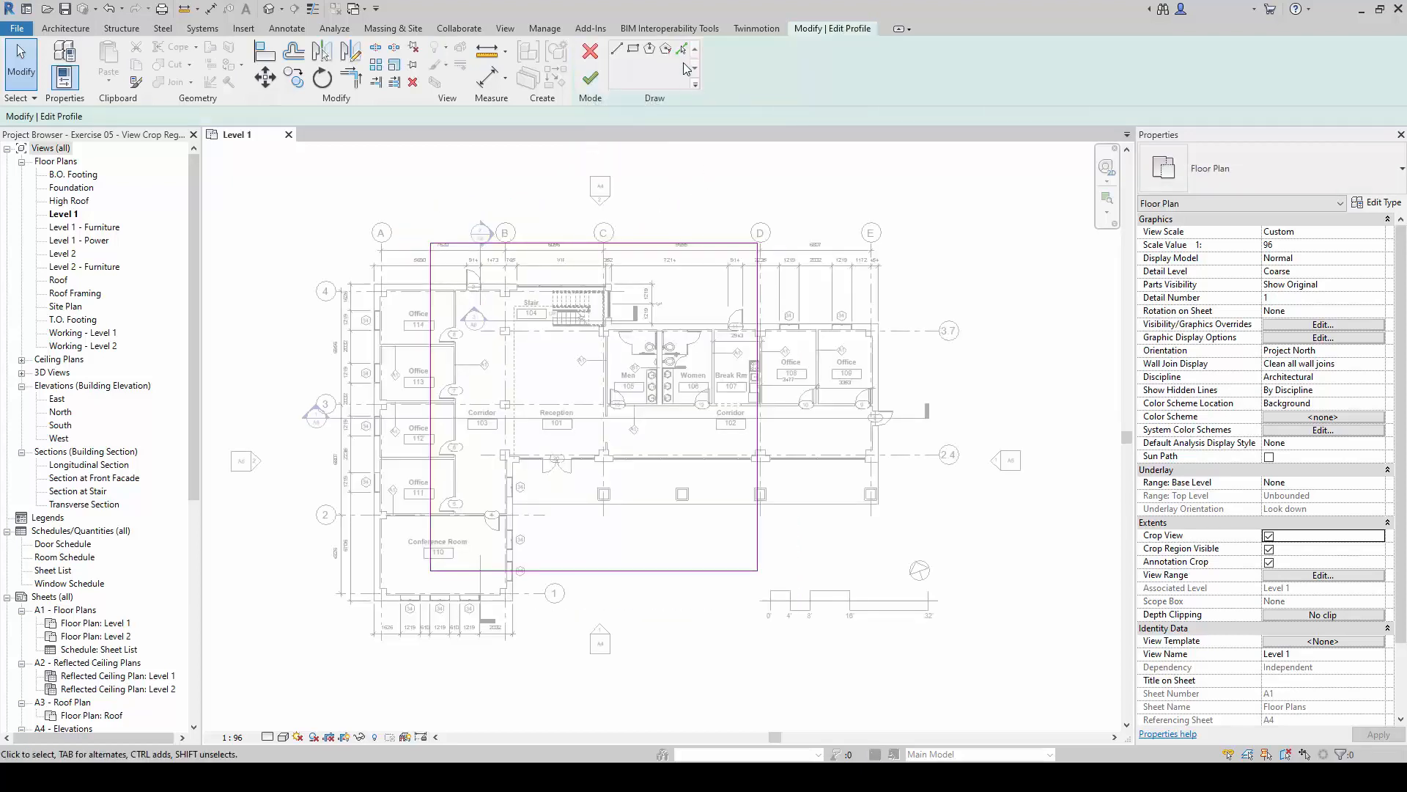
click(616, 49)
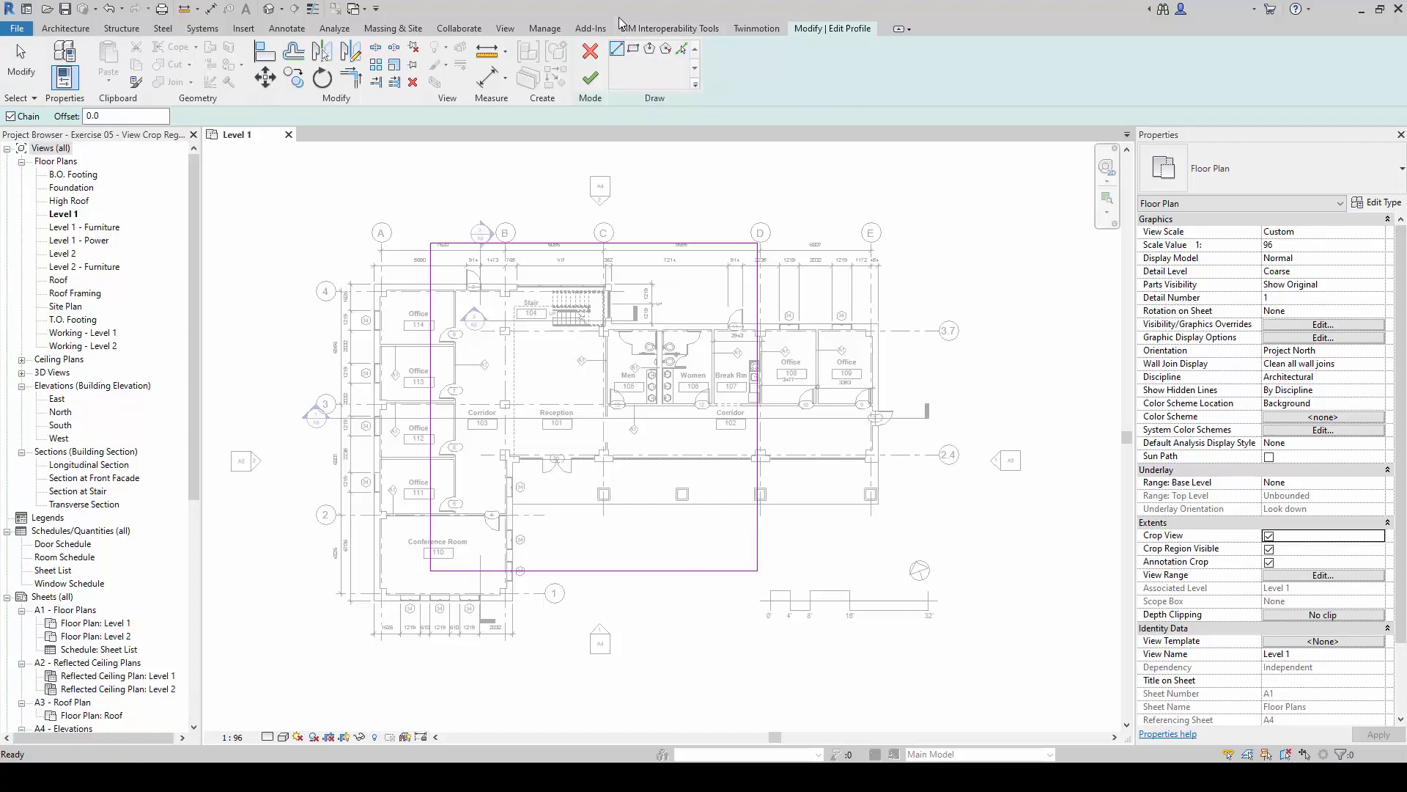
ctrl+drag(564, 29, 717, 116)
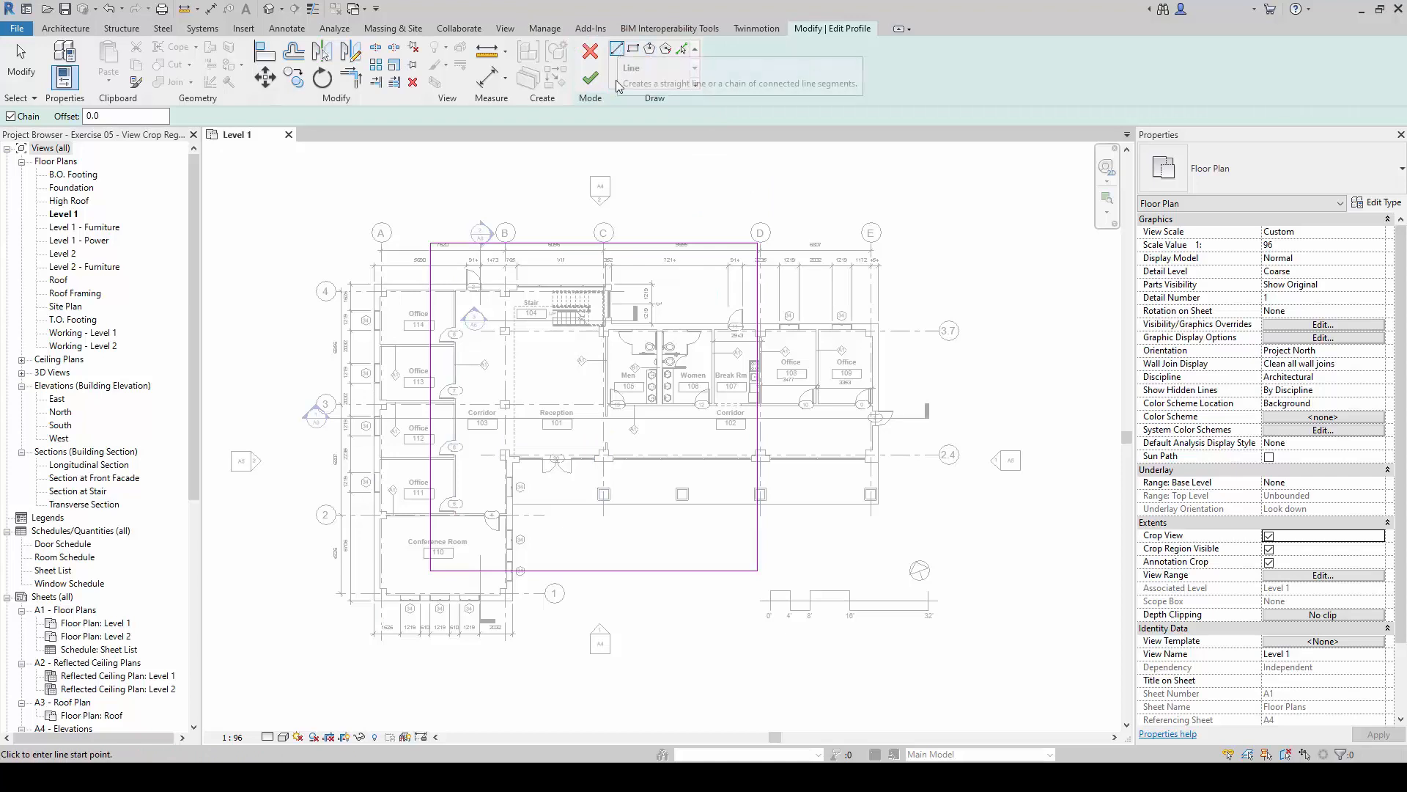
scroll(496, 418, up, 3)
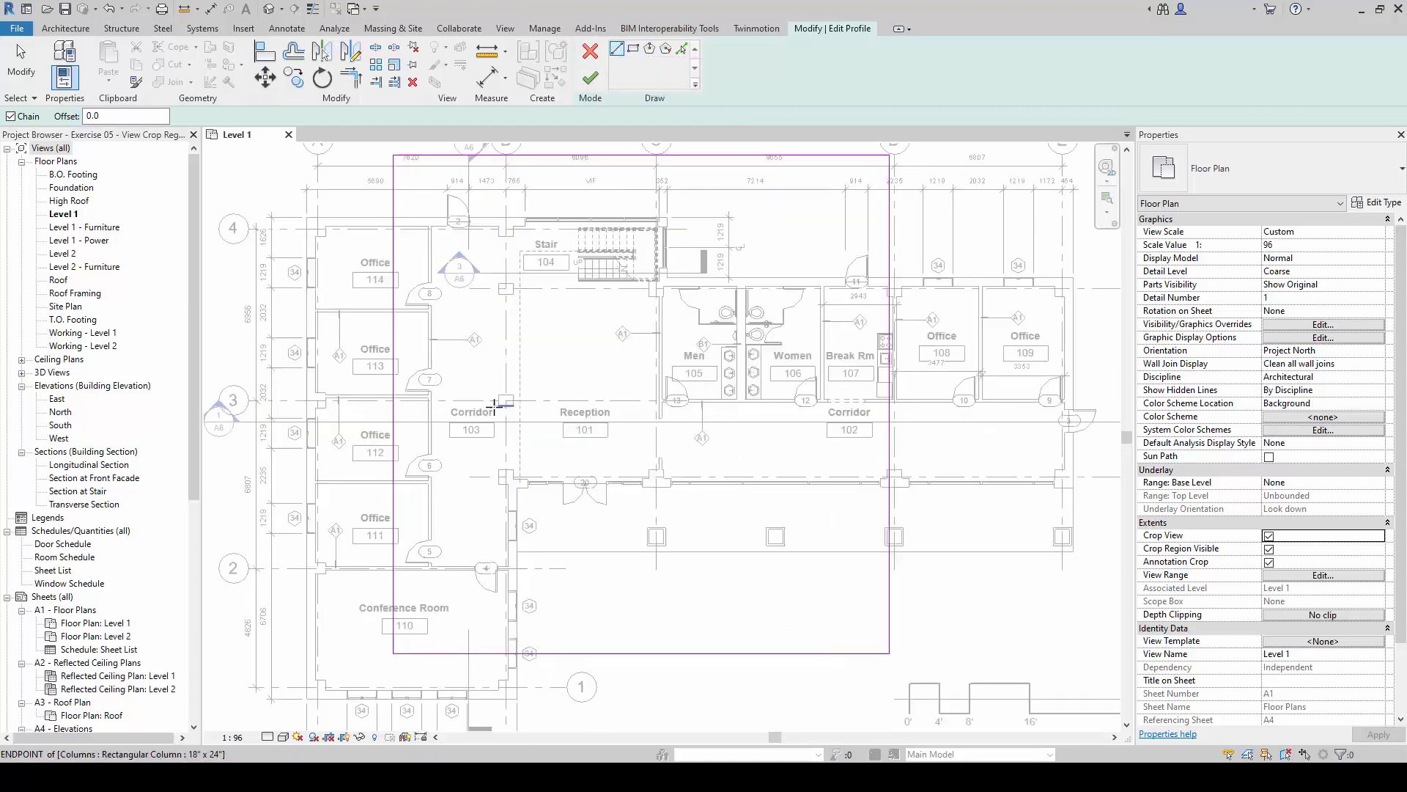
middle_drag(467, 410, 439, 451)
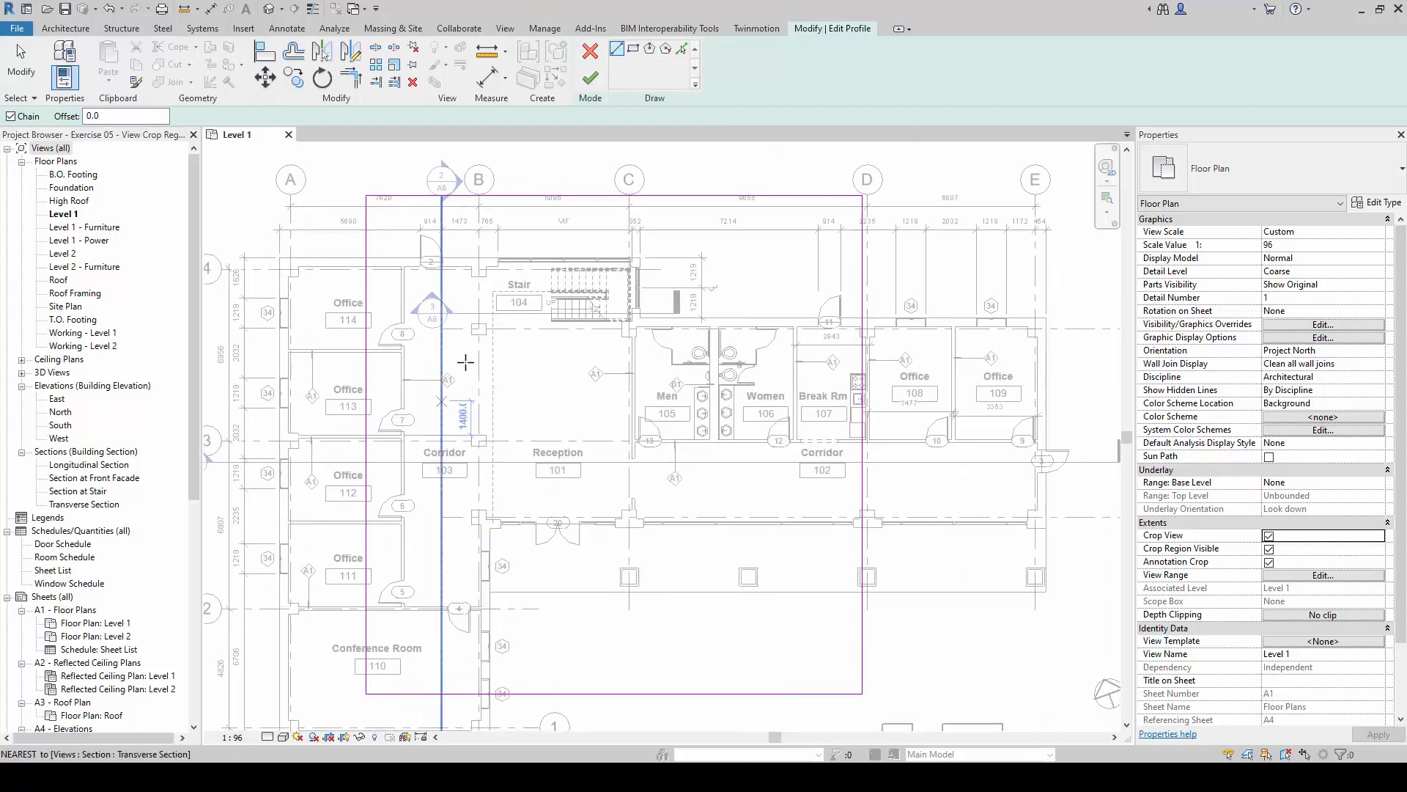
click(423, 406)
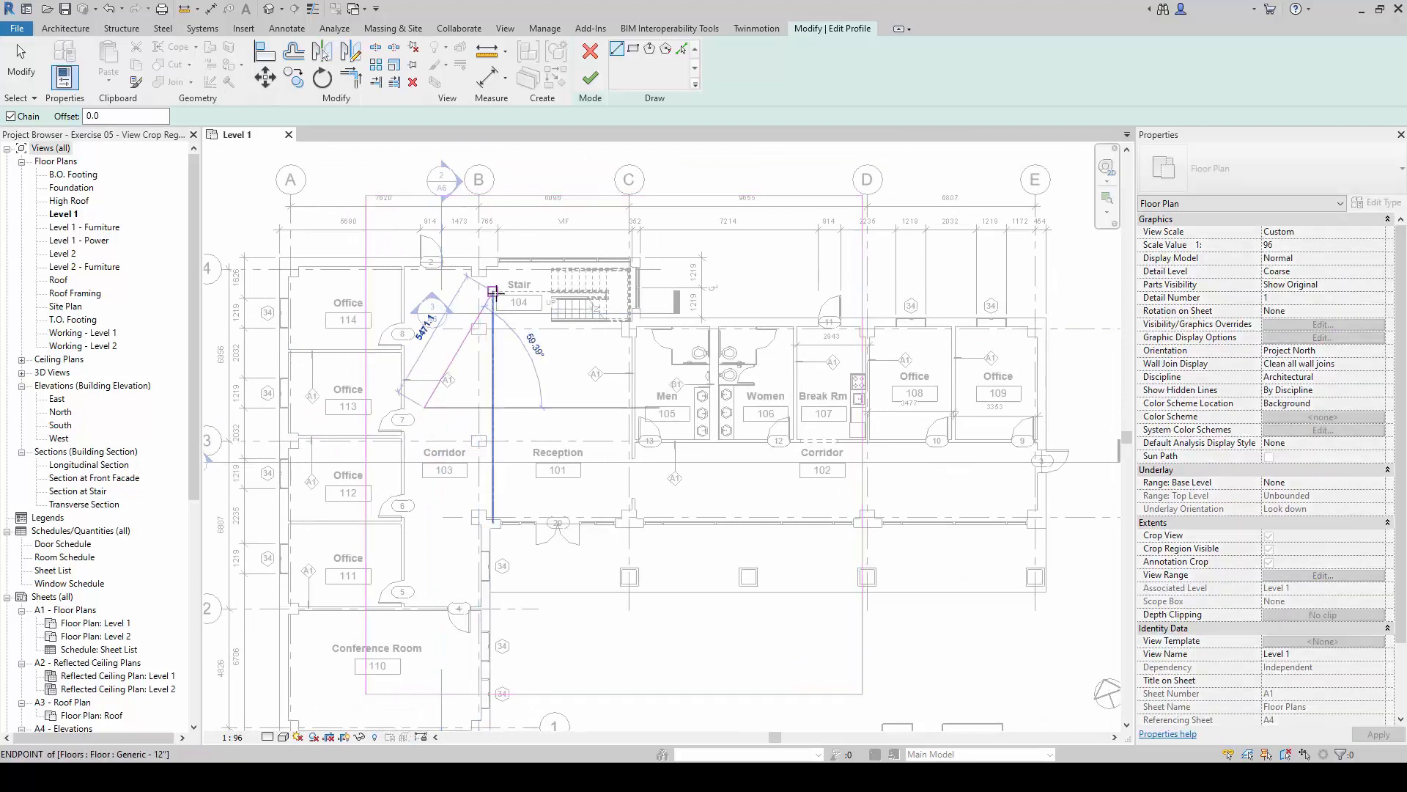
click(532, 253)
click(606, 346)
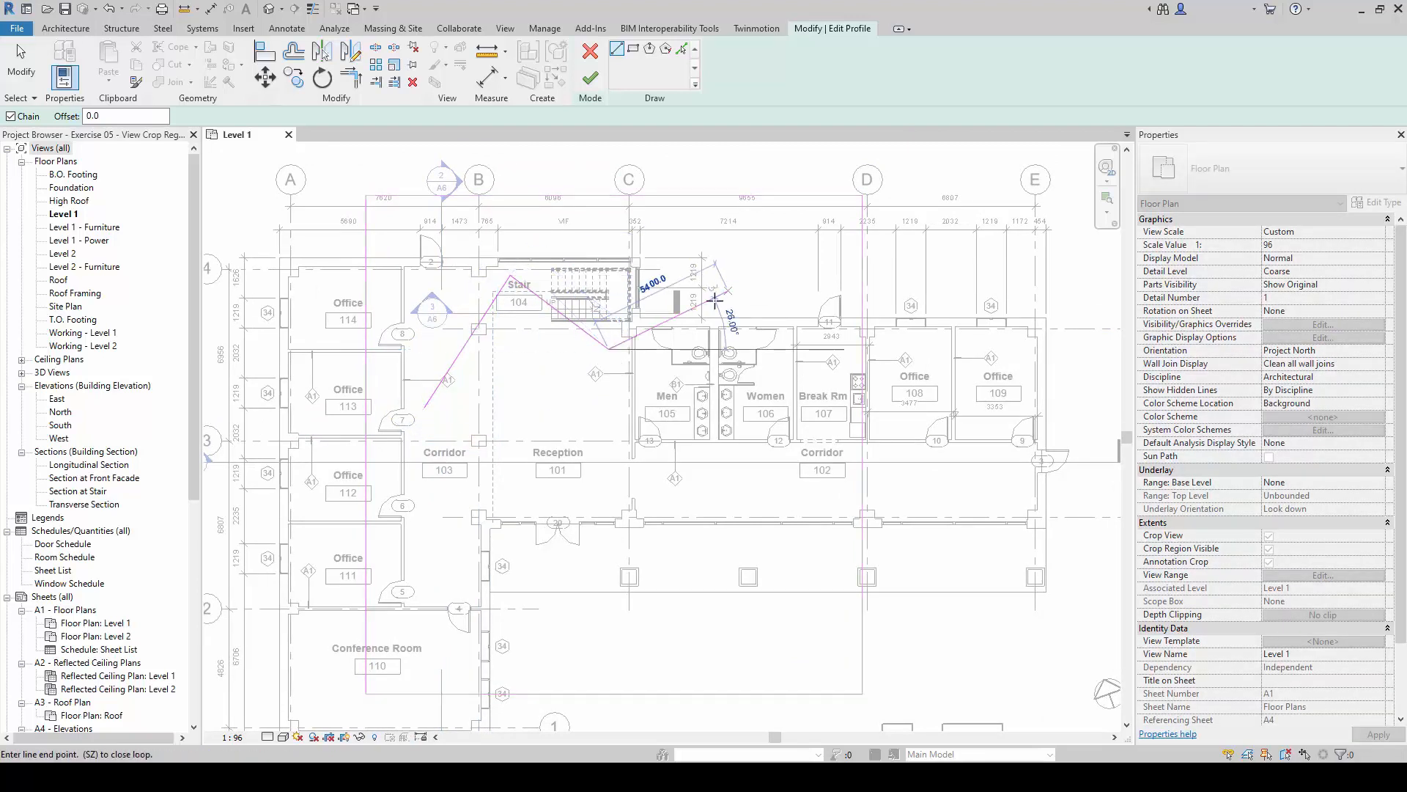
click(762, 385)
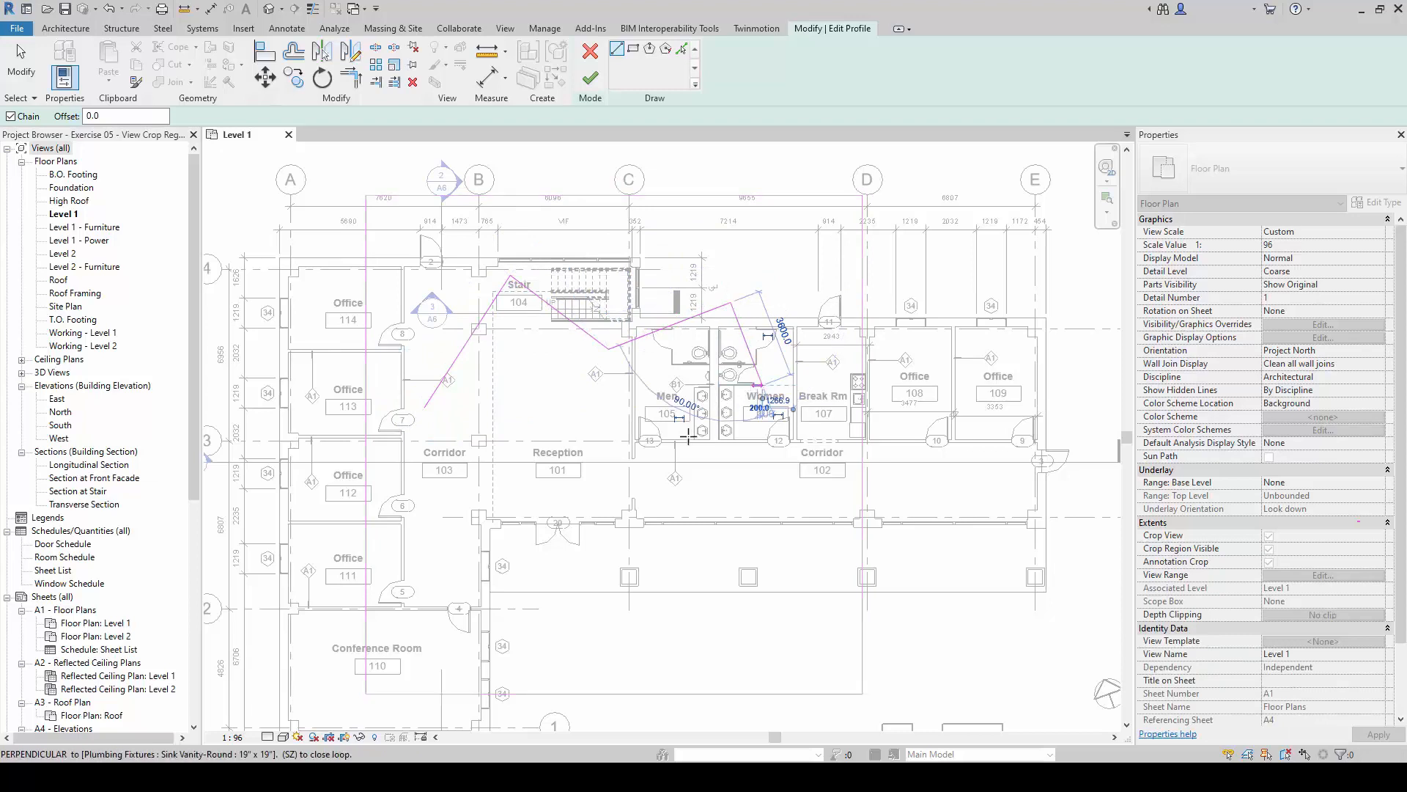
click(678, 439)
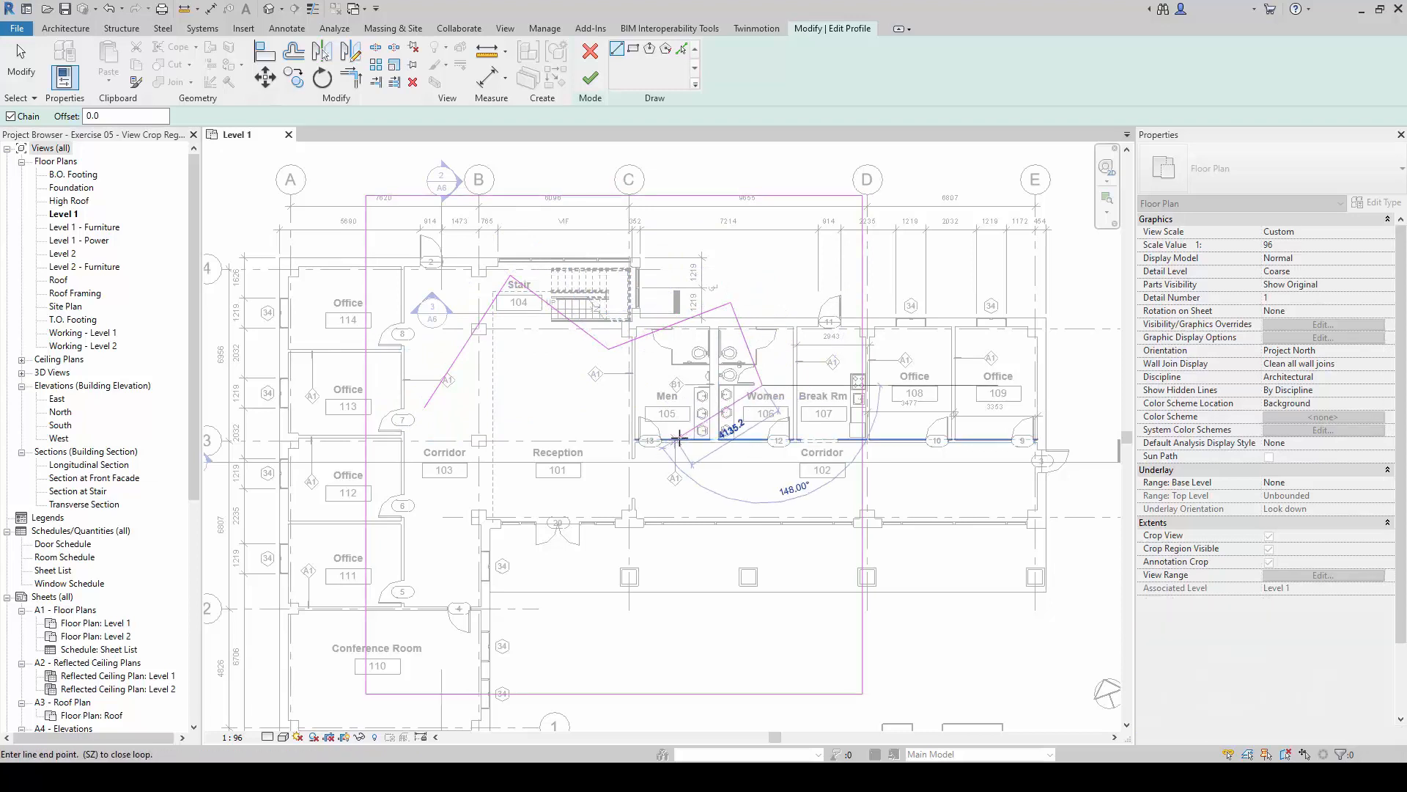
click(675, 549)
click(533, 578)
click(442, 571)
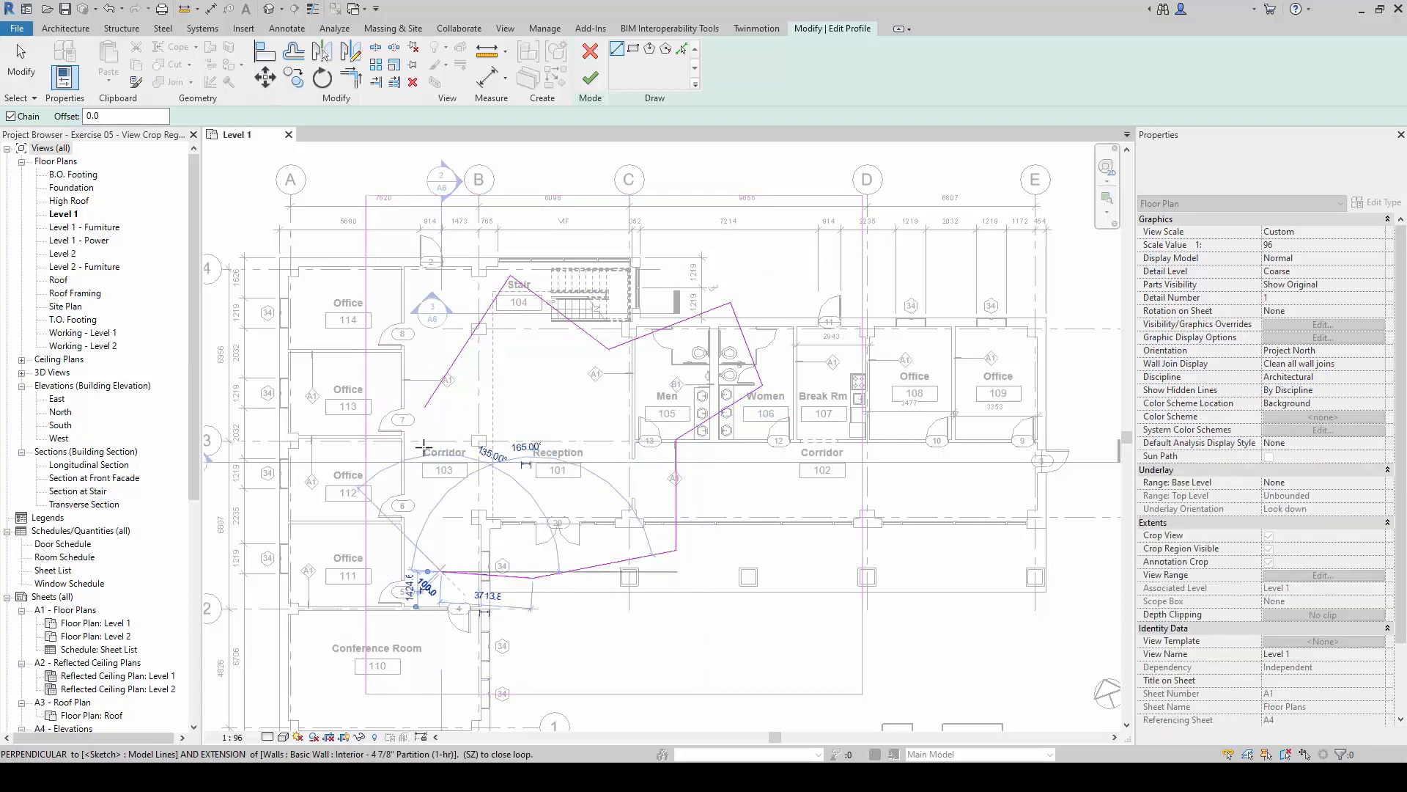
click(424, 408)
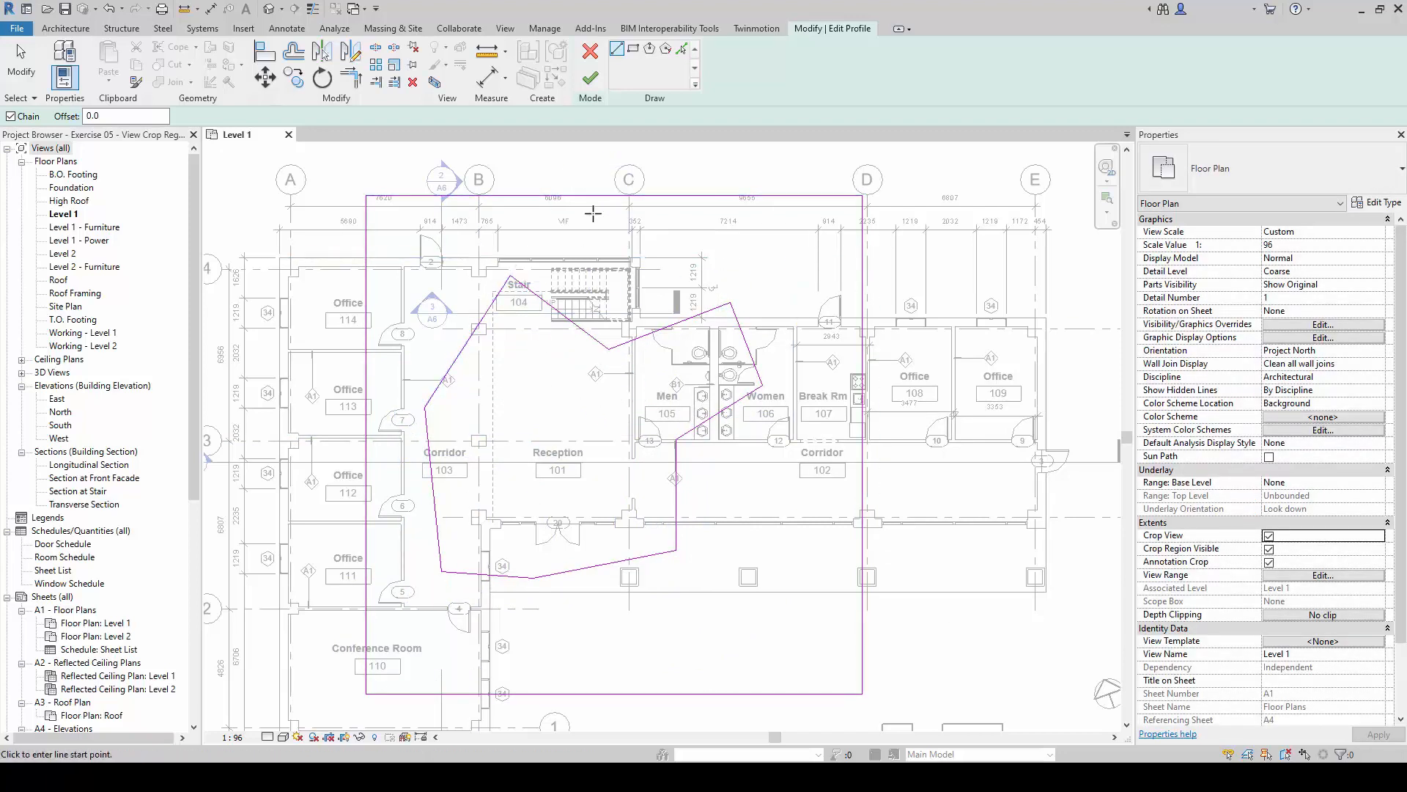
key(Escape)
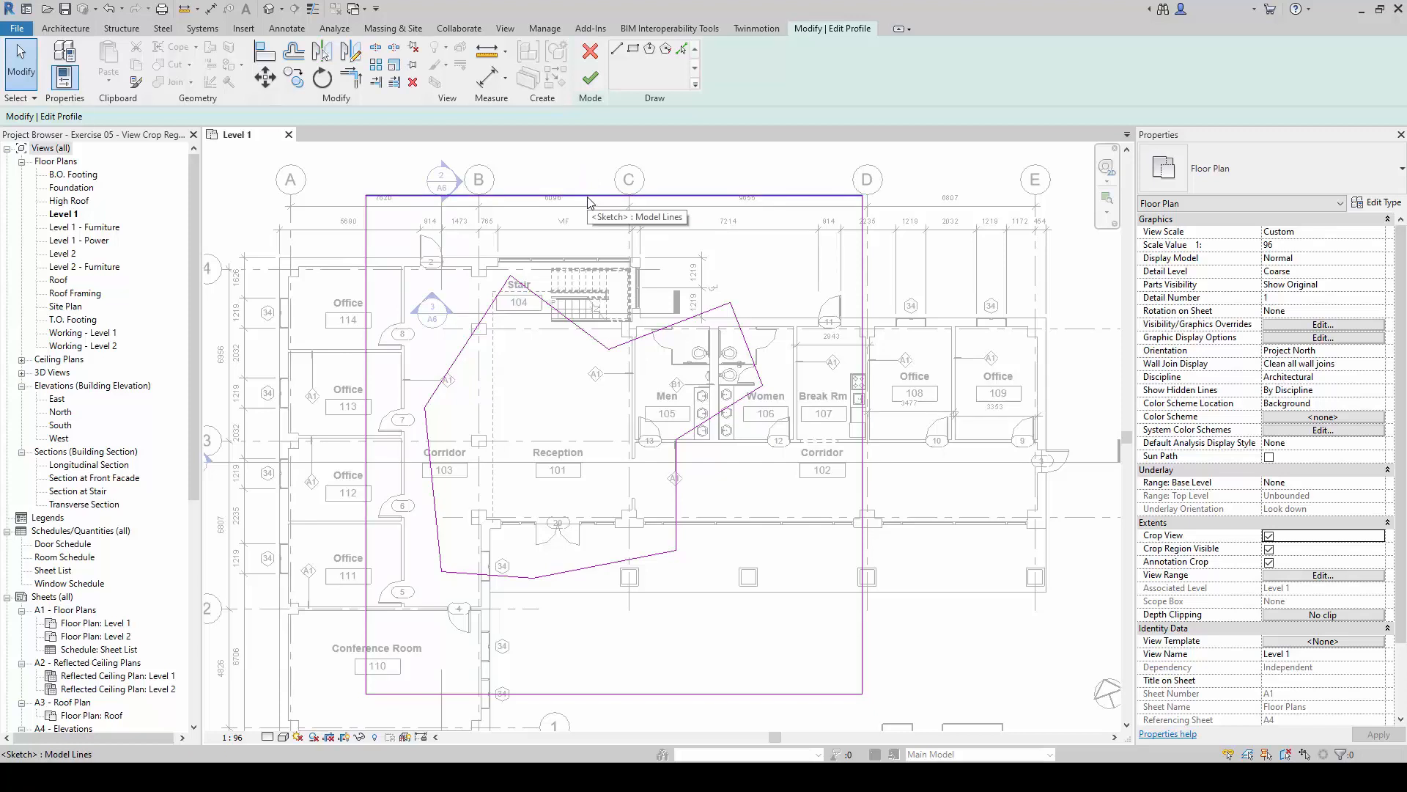
Delete the original rectangular crop outline as one chain and finish the crop edit with only the irregular outline remaining.
key(Tab)
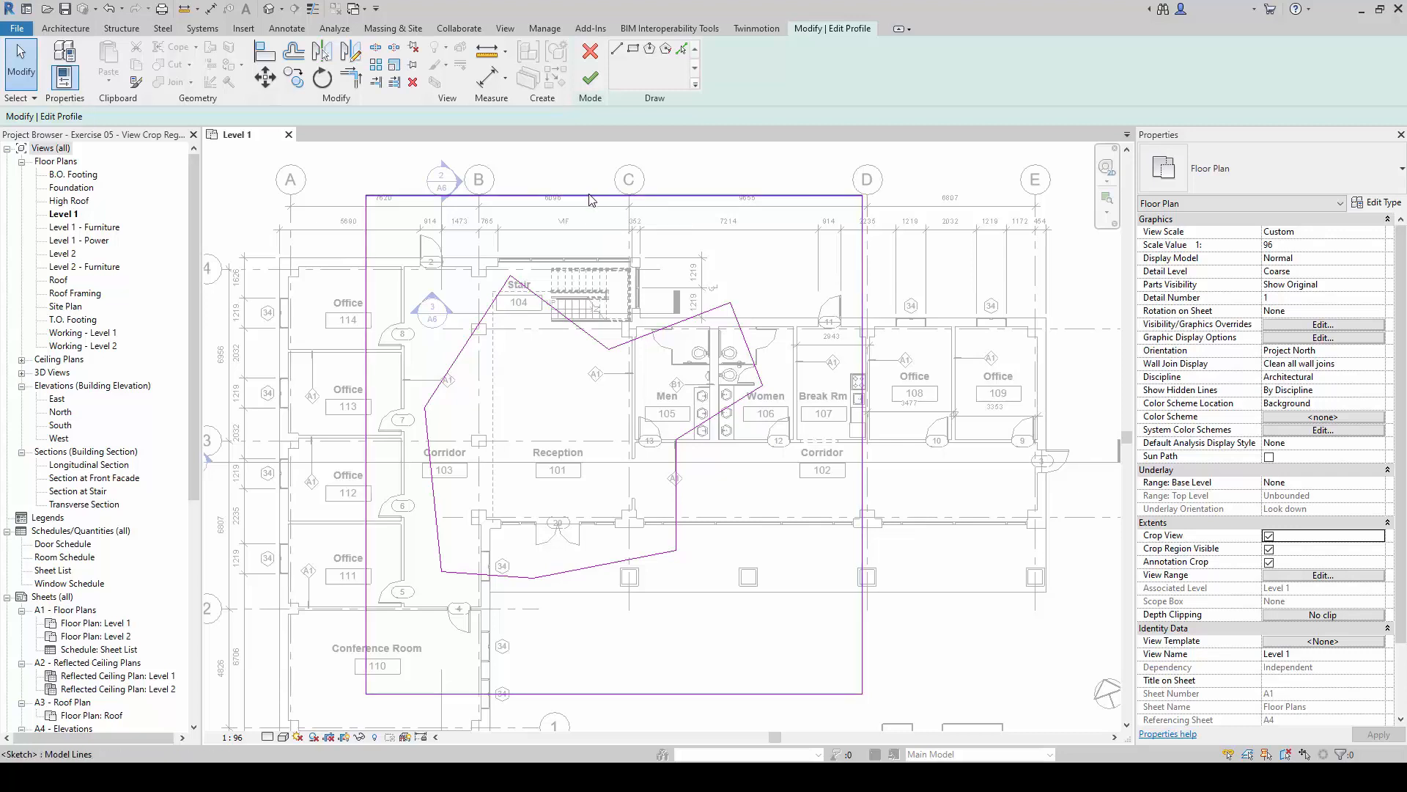
key(Tab)
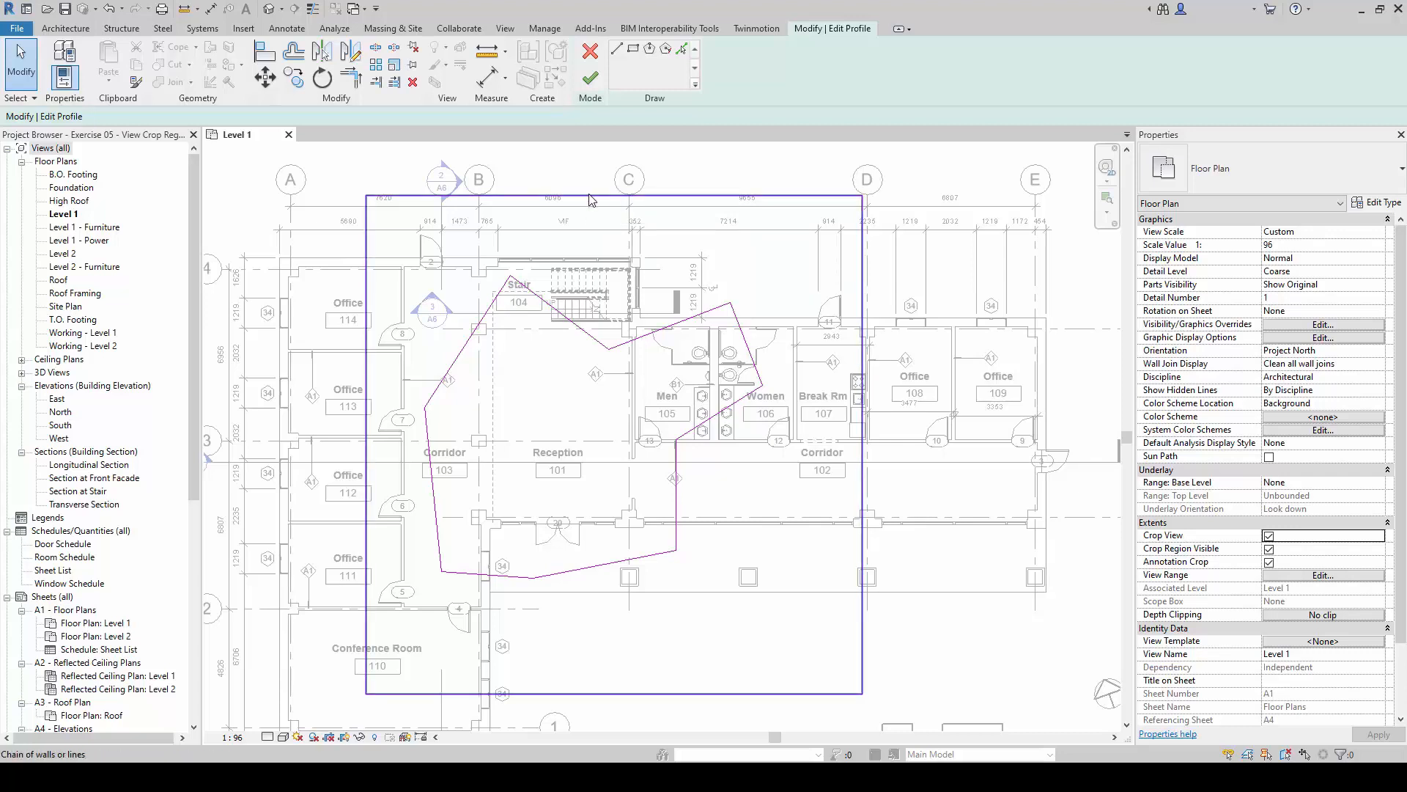
click(589, 197)
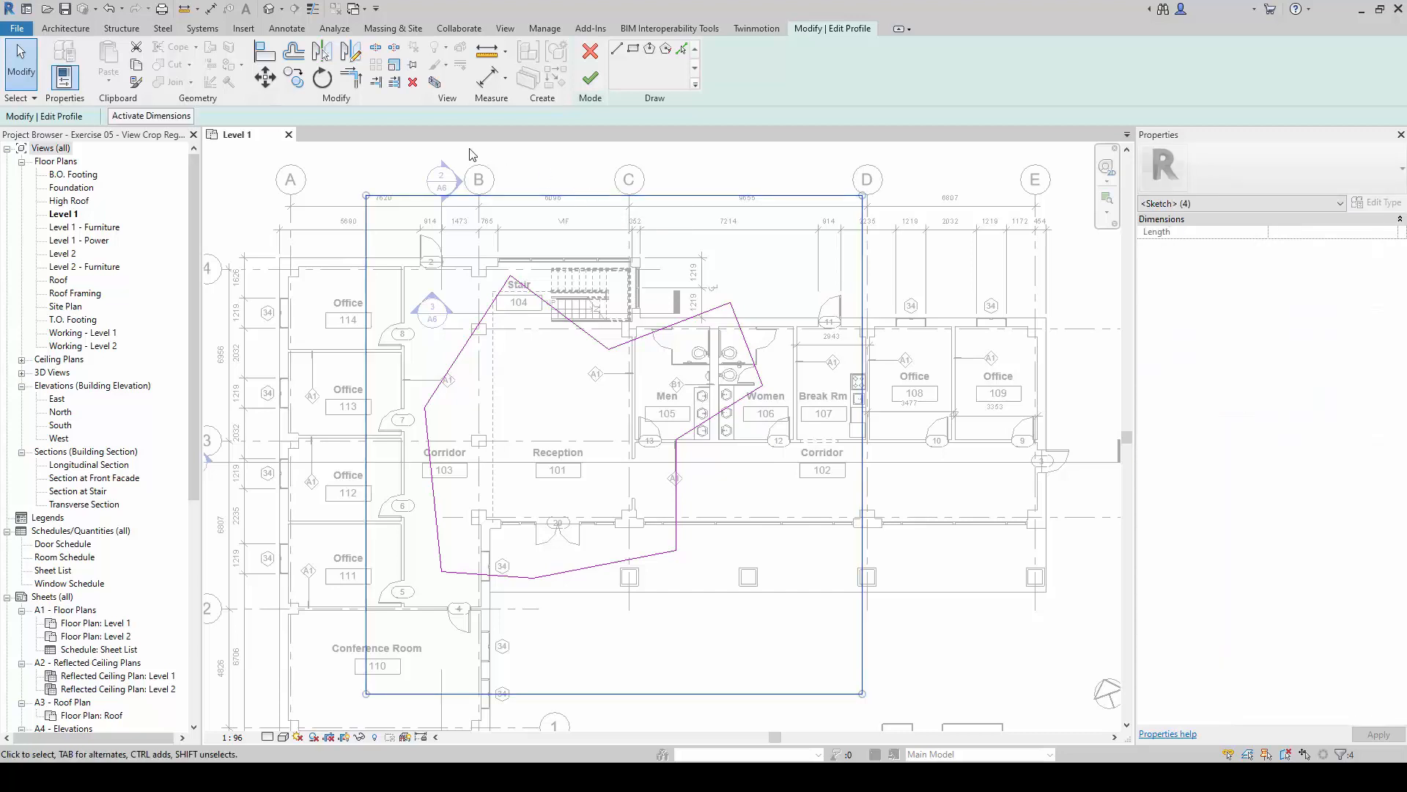
click(412, 83)
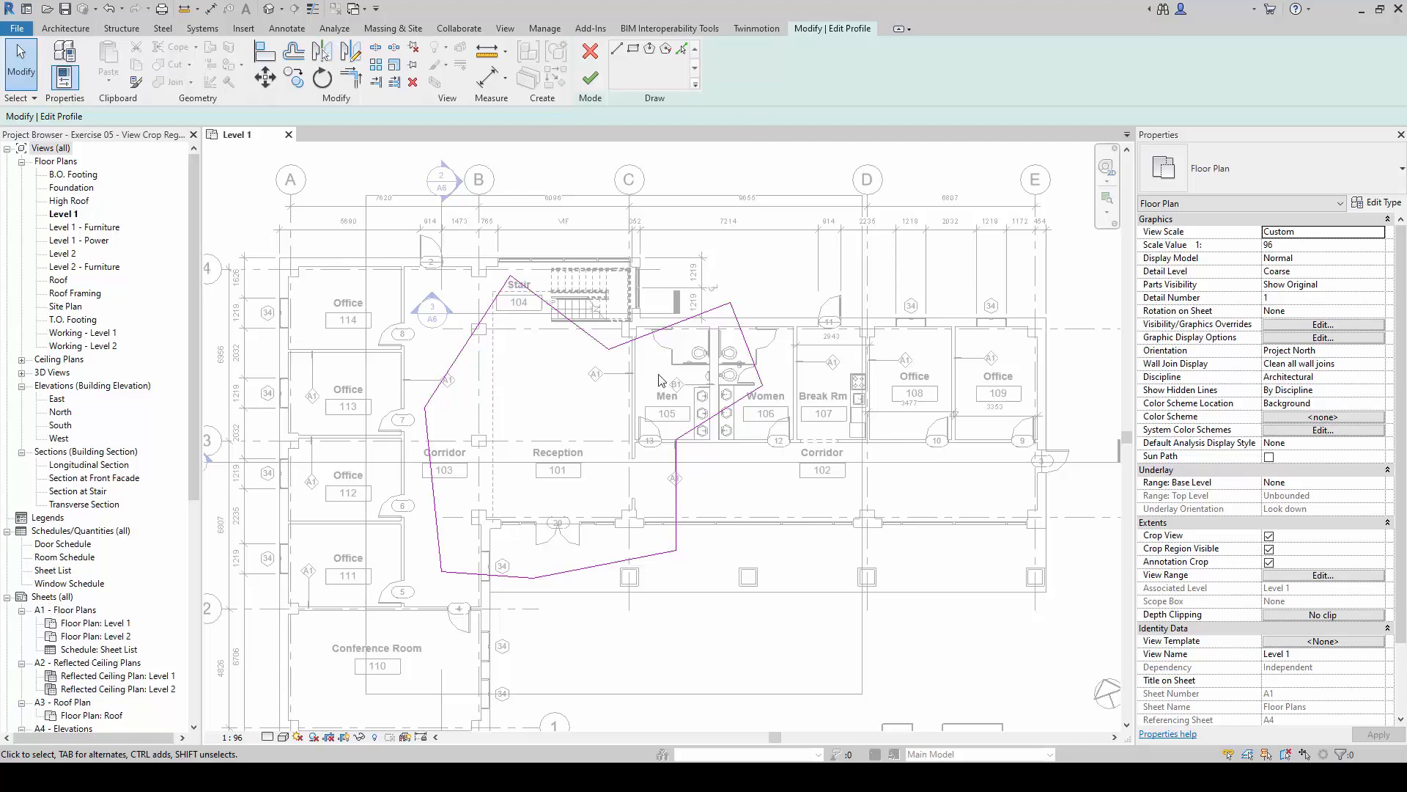
click(593, 85)
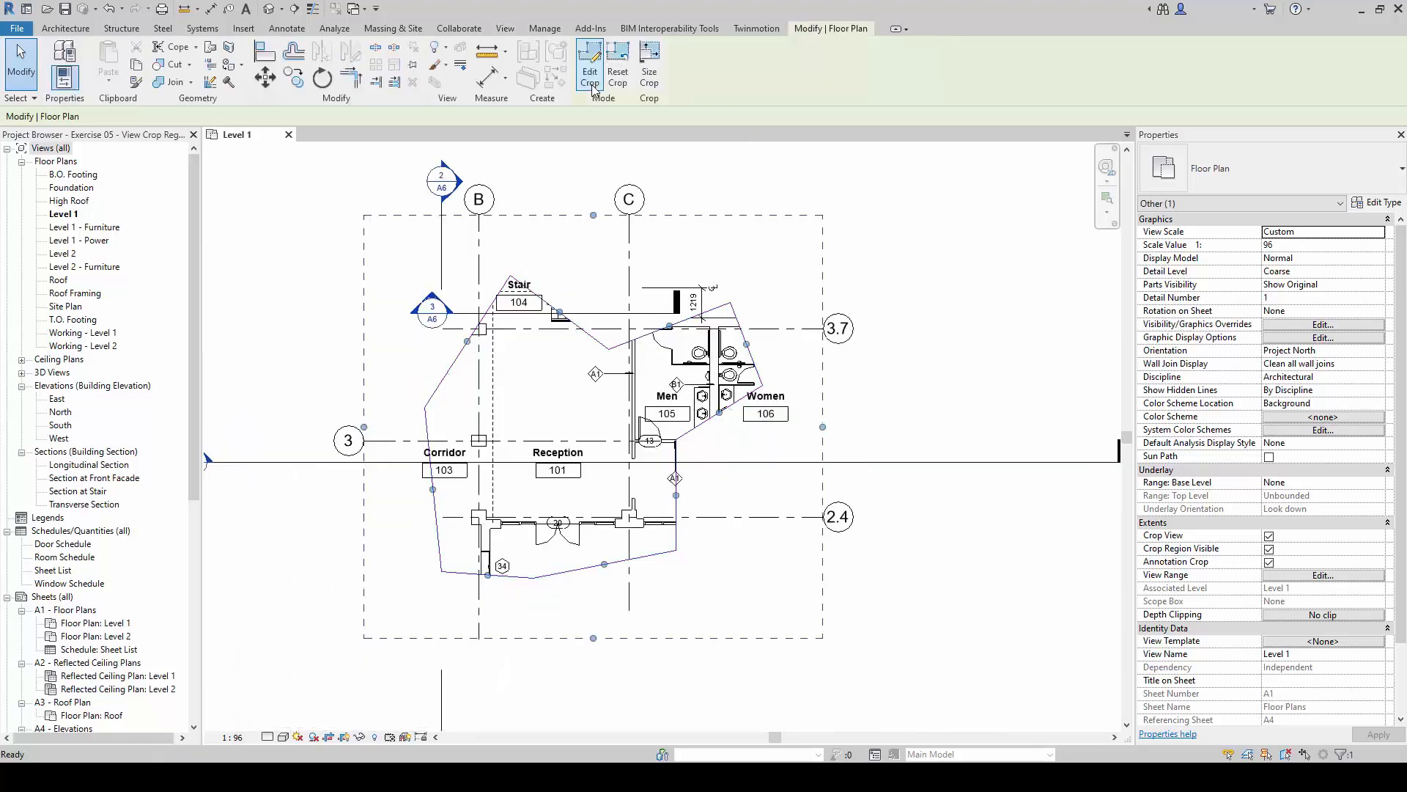
click(920, 392)
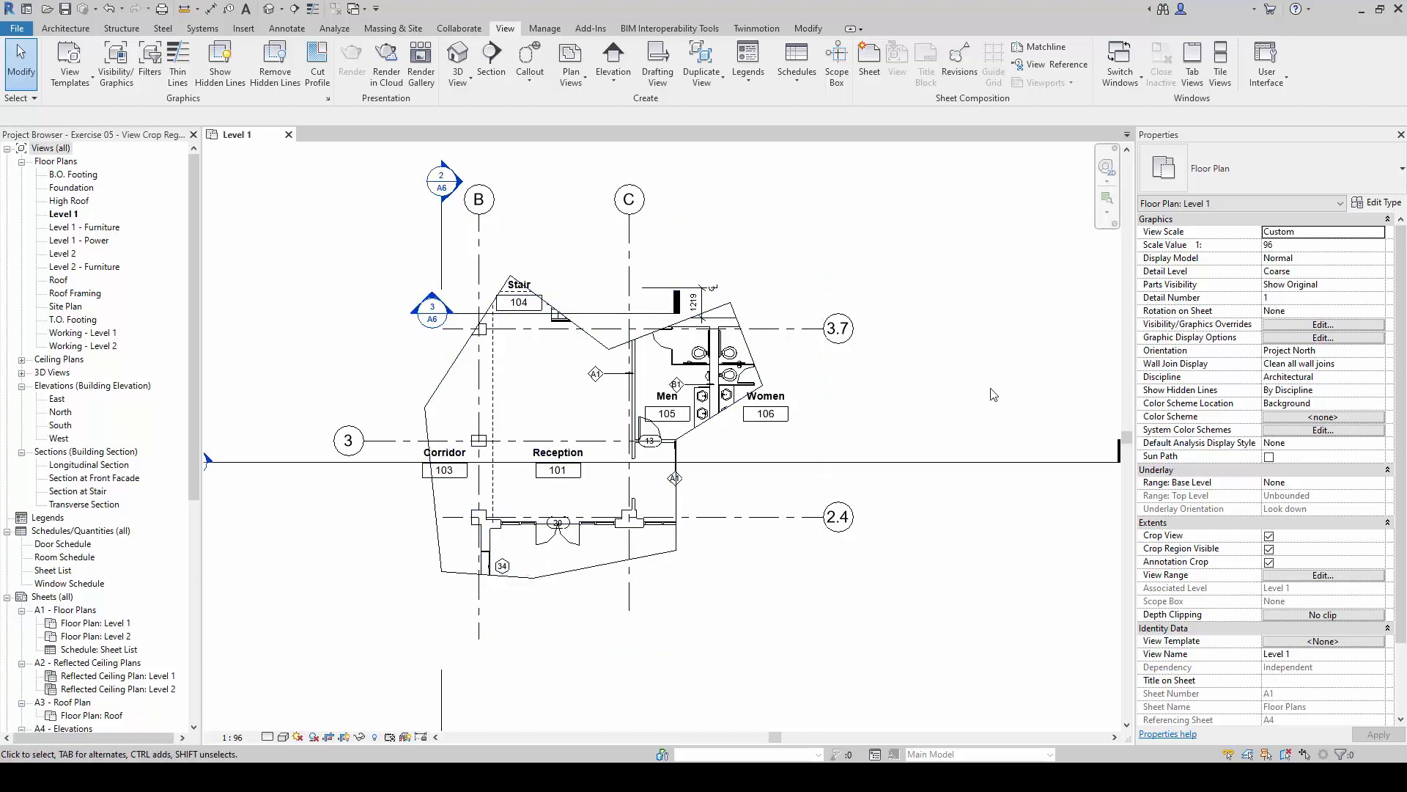
Hide the Level 1 crop region boundary and disable Crop View to show the full floor plan.
click(1269, 551)
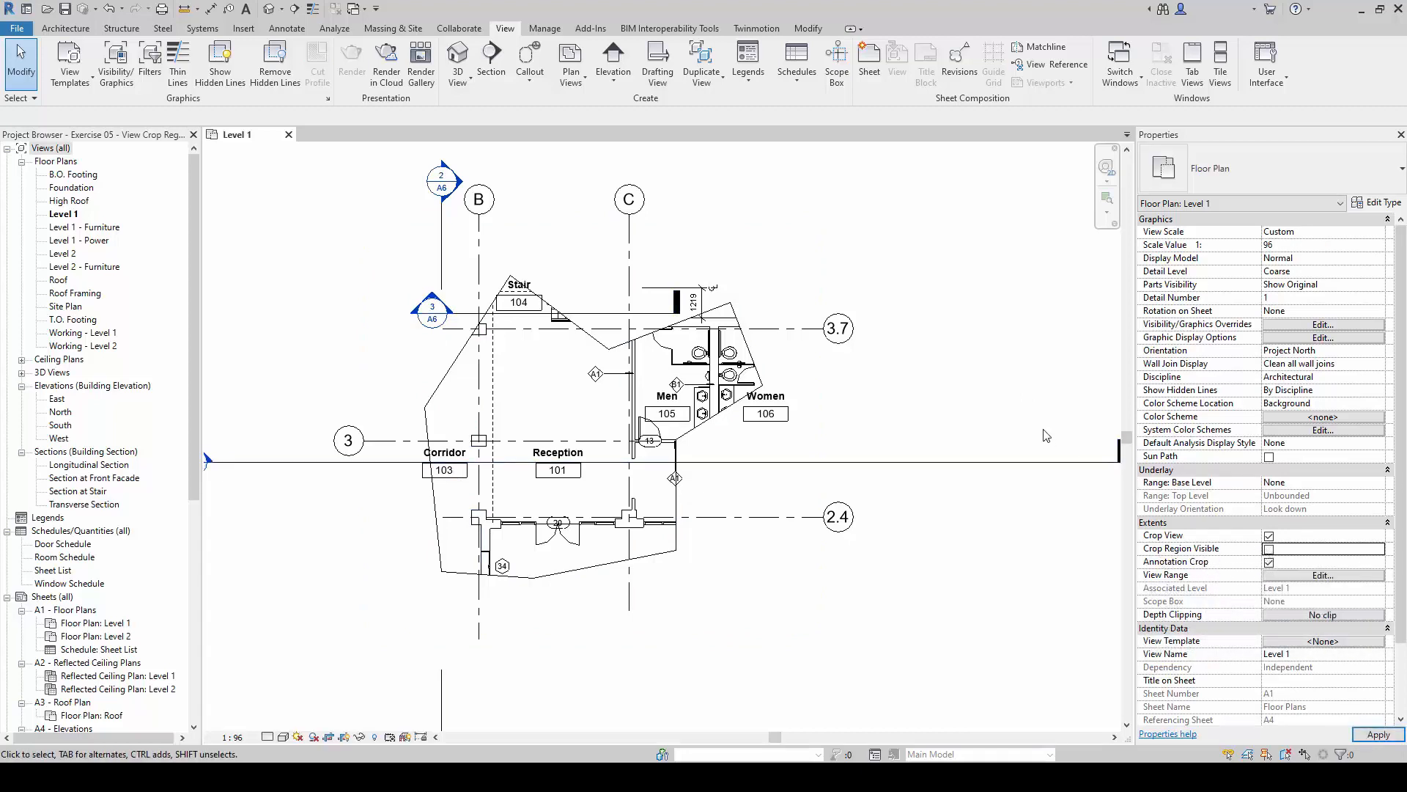
scroll(586, 443, up, 2)
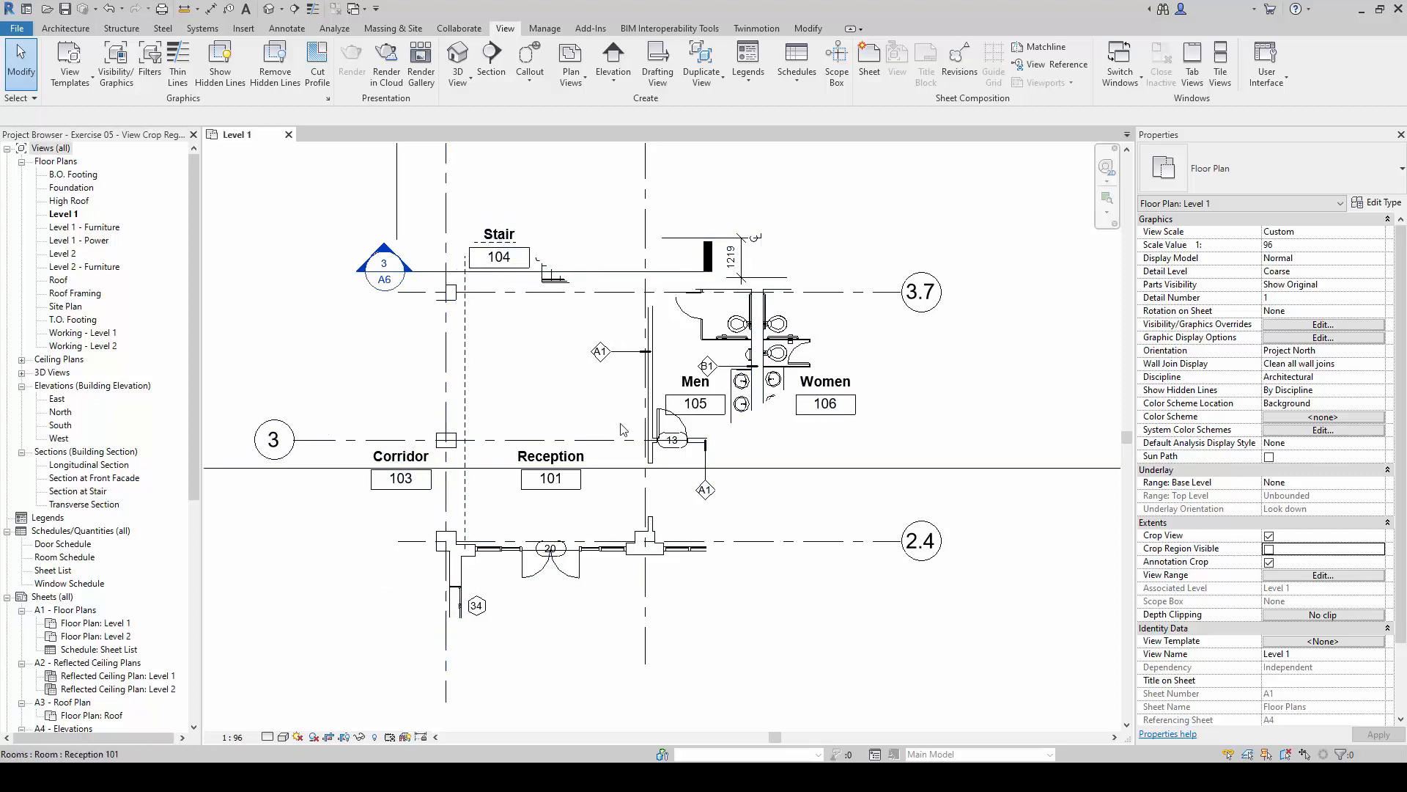
scroll(621, 432, down, 3)
middle_drag(629, 454, 639, 440)
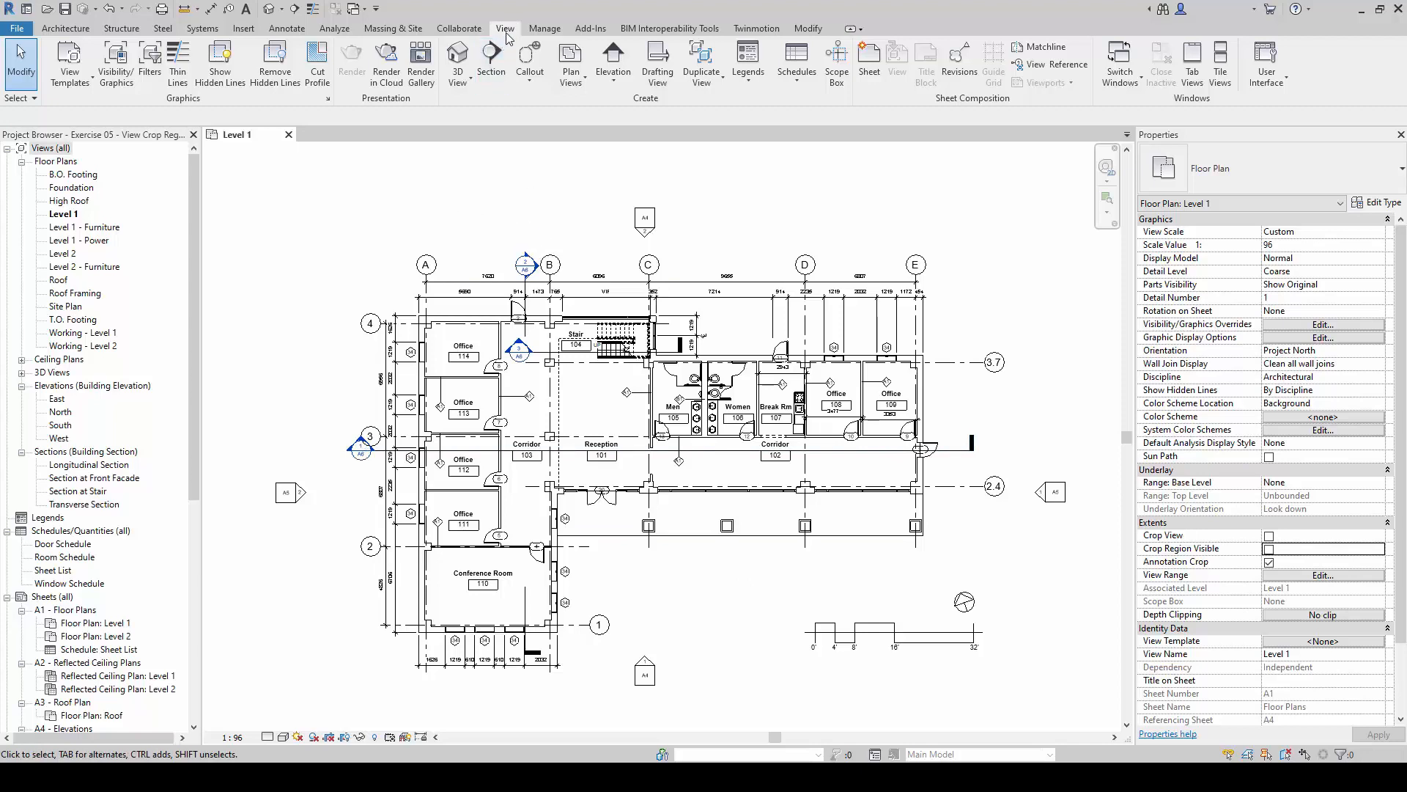
Create a rectangular callout around Office 112, reaching slightly into Offices 113 and 111, Corridor 103 and beyond the exterior wall.
click(531, 85)
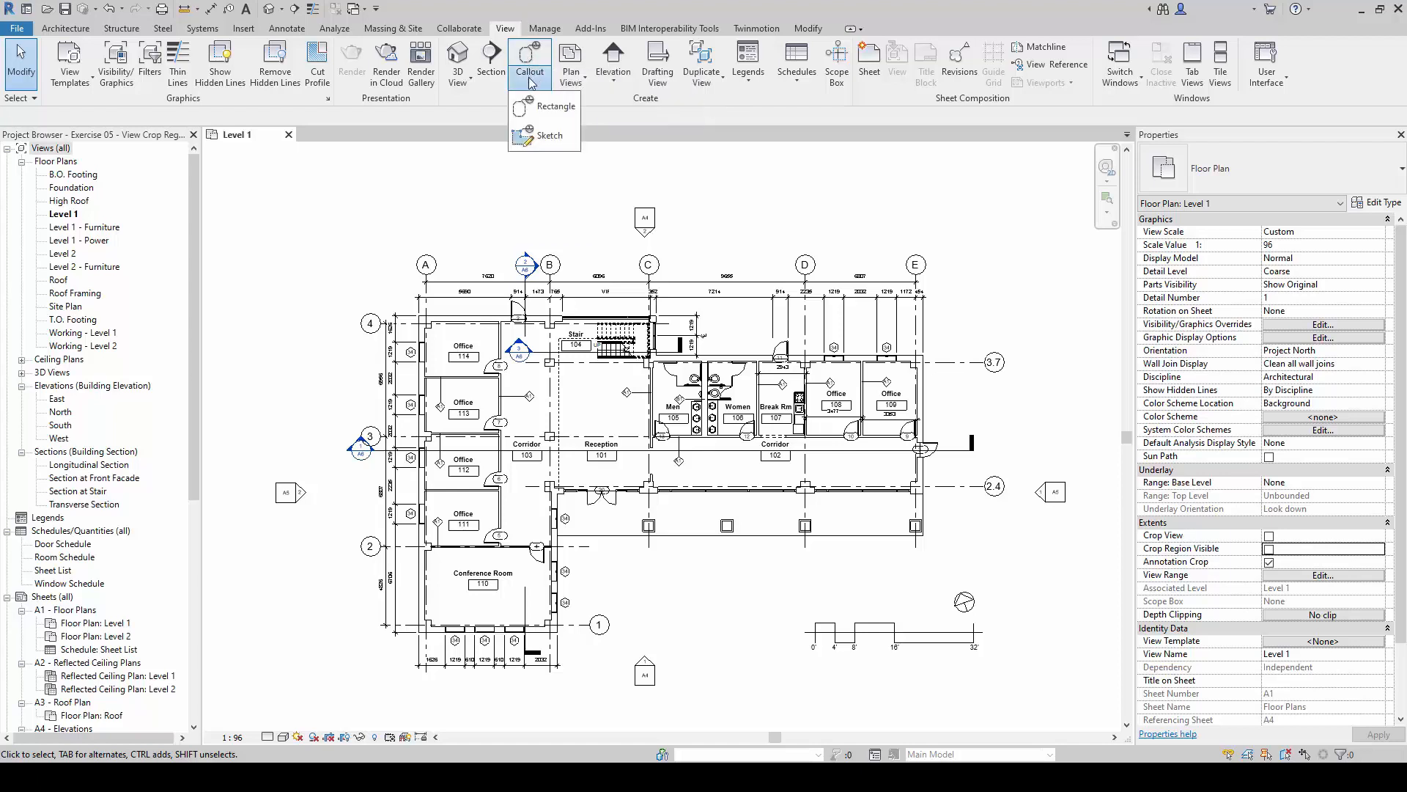
click(530, 78)
click(545, 81)
click(563, 109)
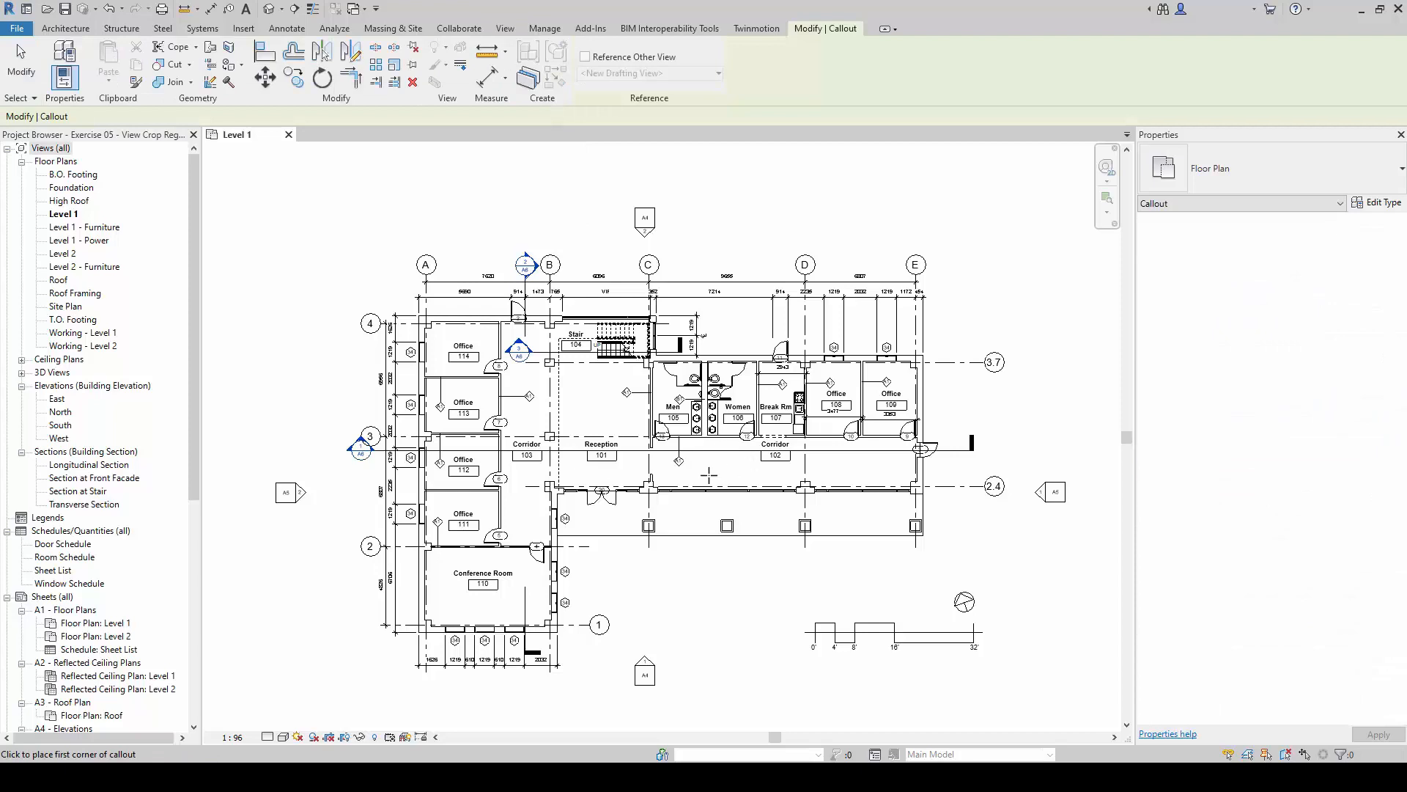
middle_drag(698, 439, 641, 436)
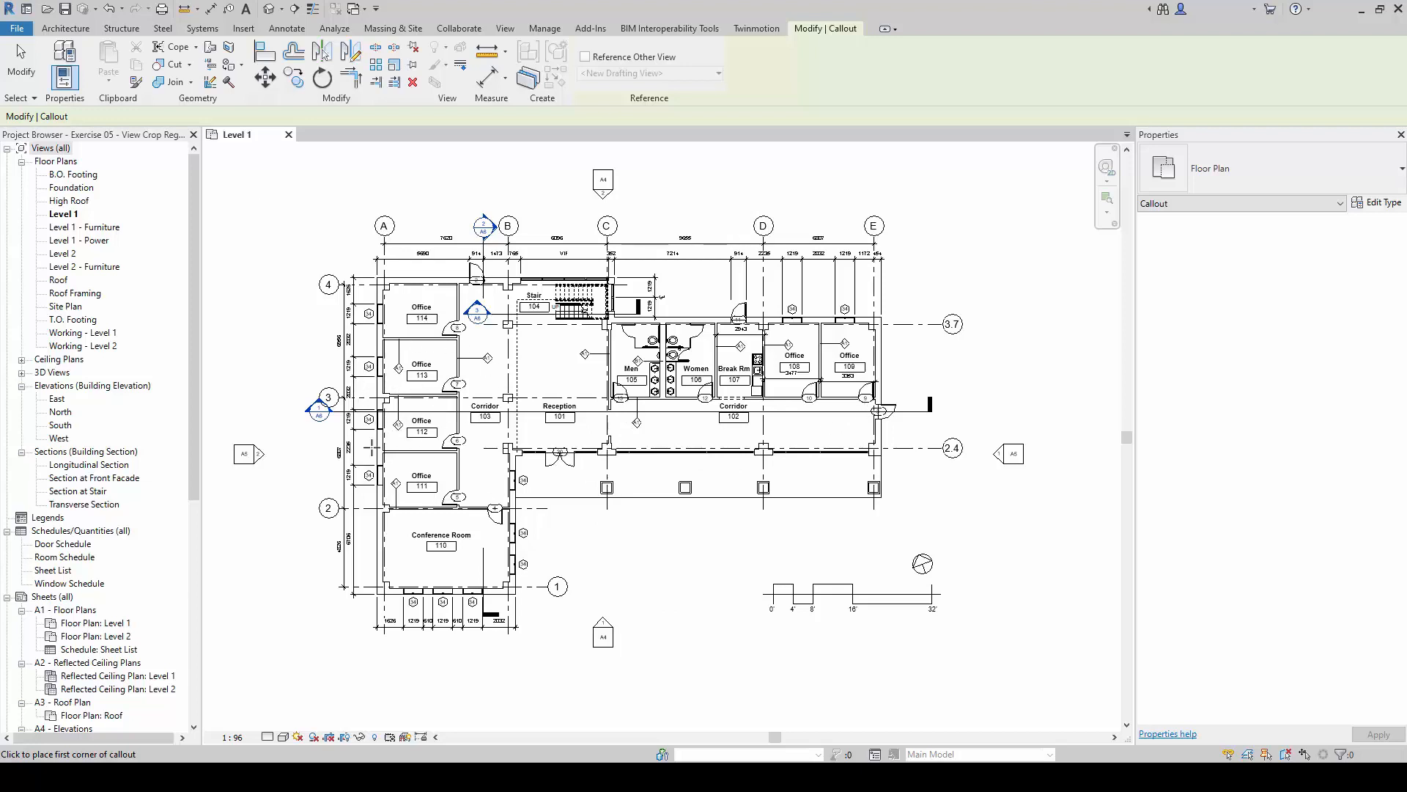
scroll(366, 436, up, 5)
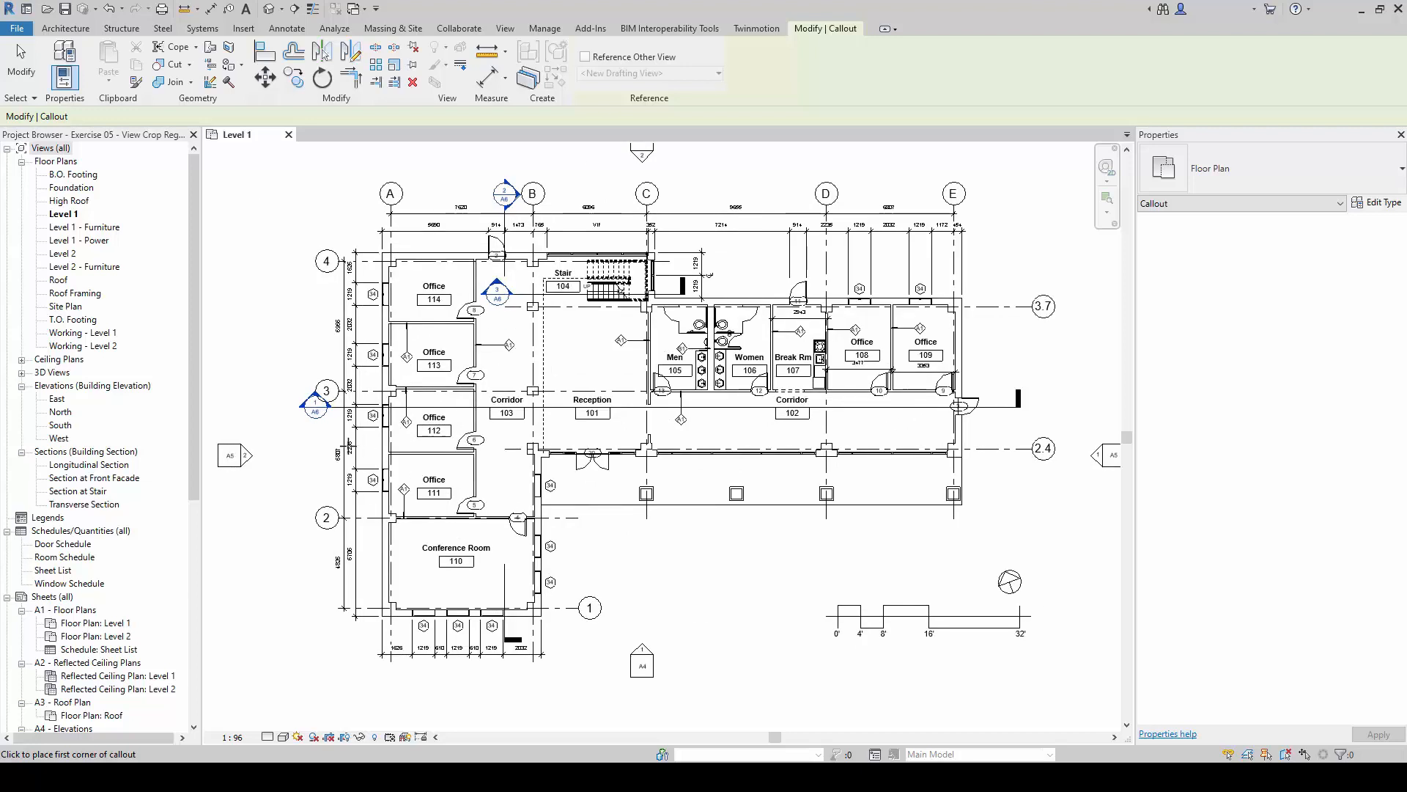
scroll(360, 363, up, 1)
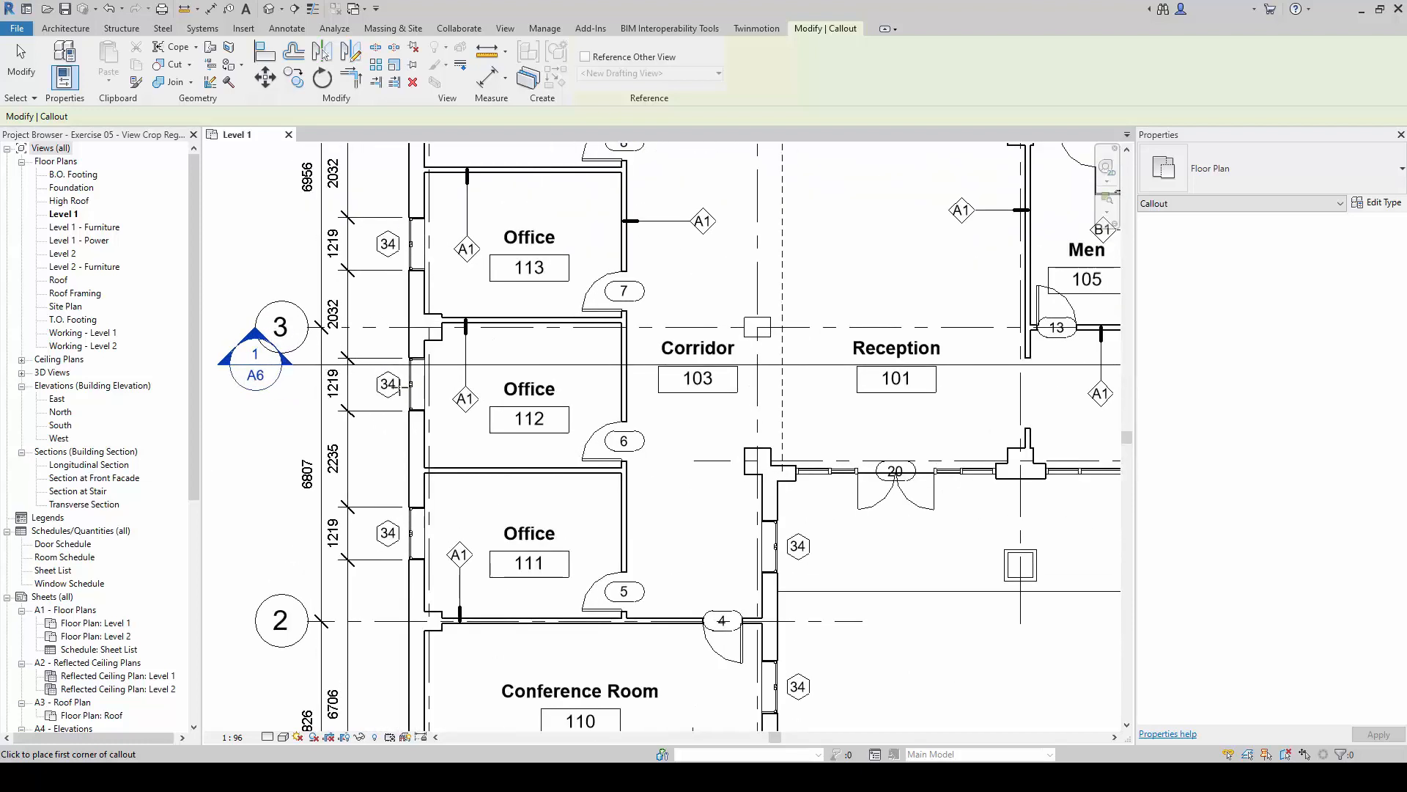
click(389, 303)
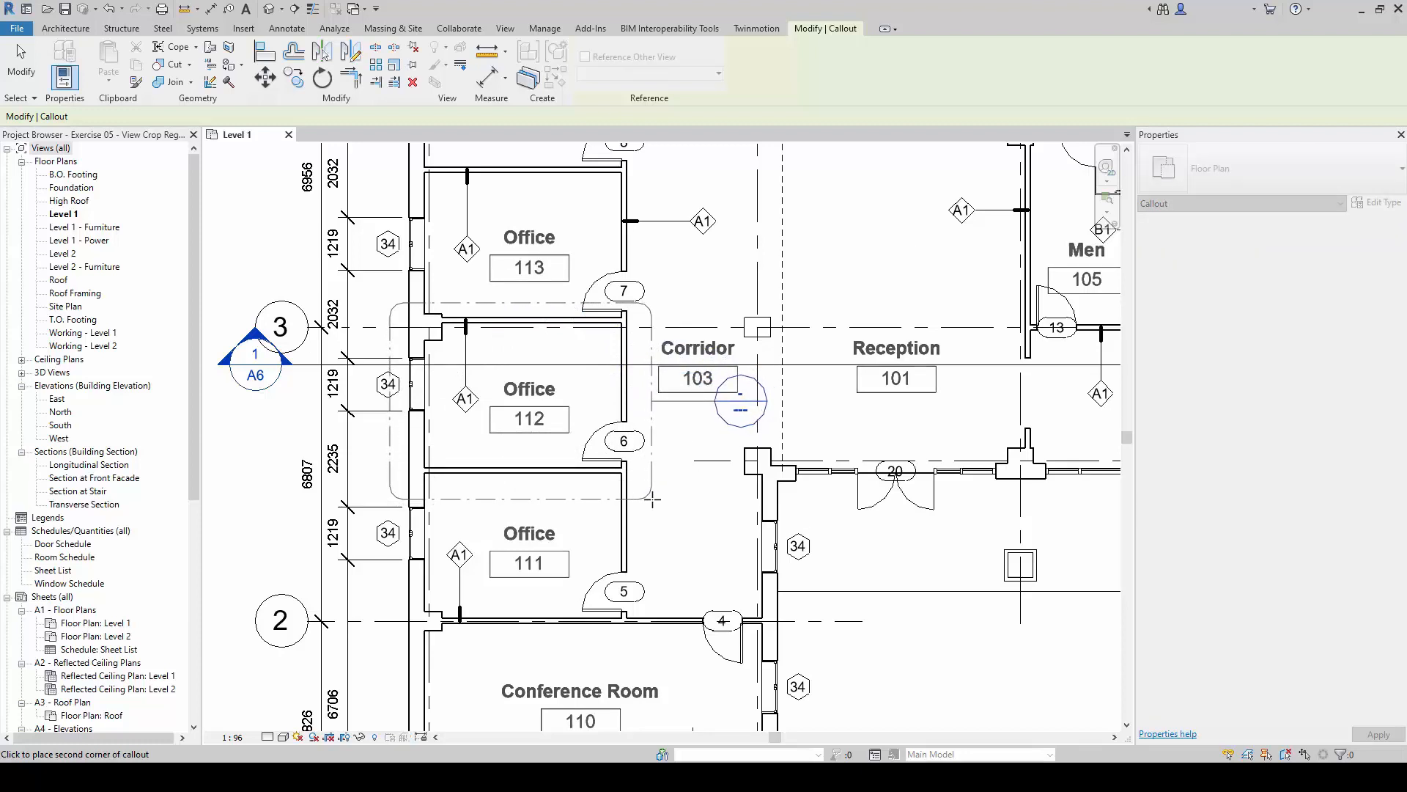
click(652, 499)
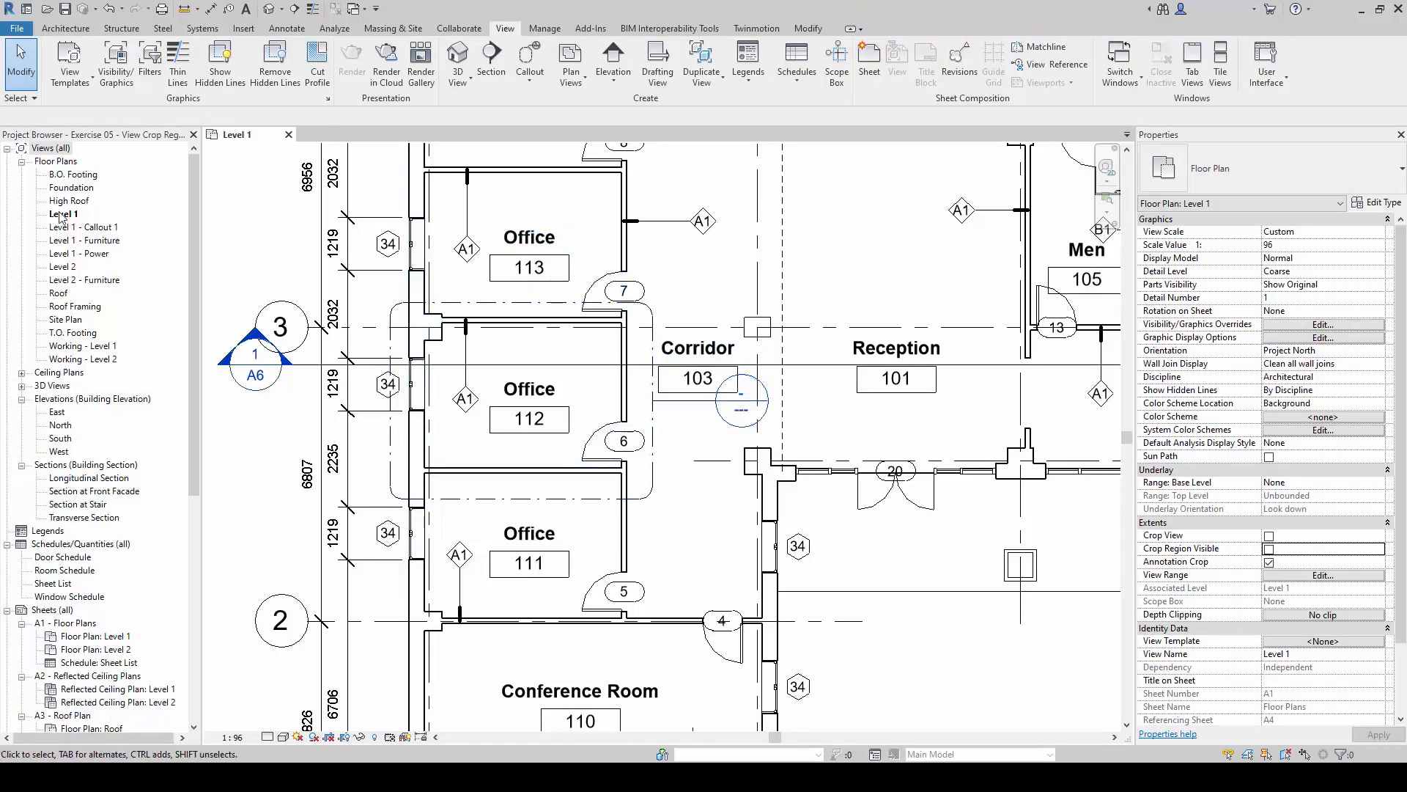
Move the Office 112 callout's head outside the building to the west, between grids 3 and 2, with its leader bent.
click(79, 228)
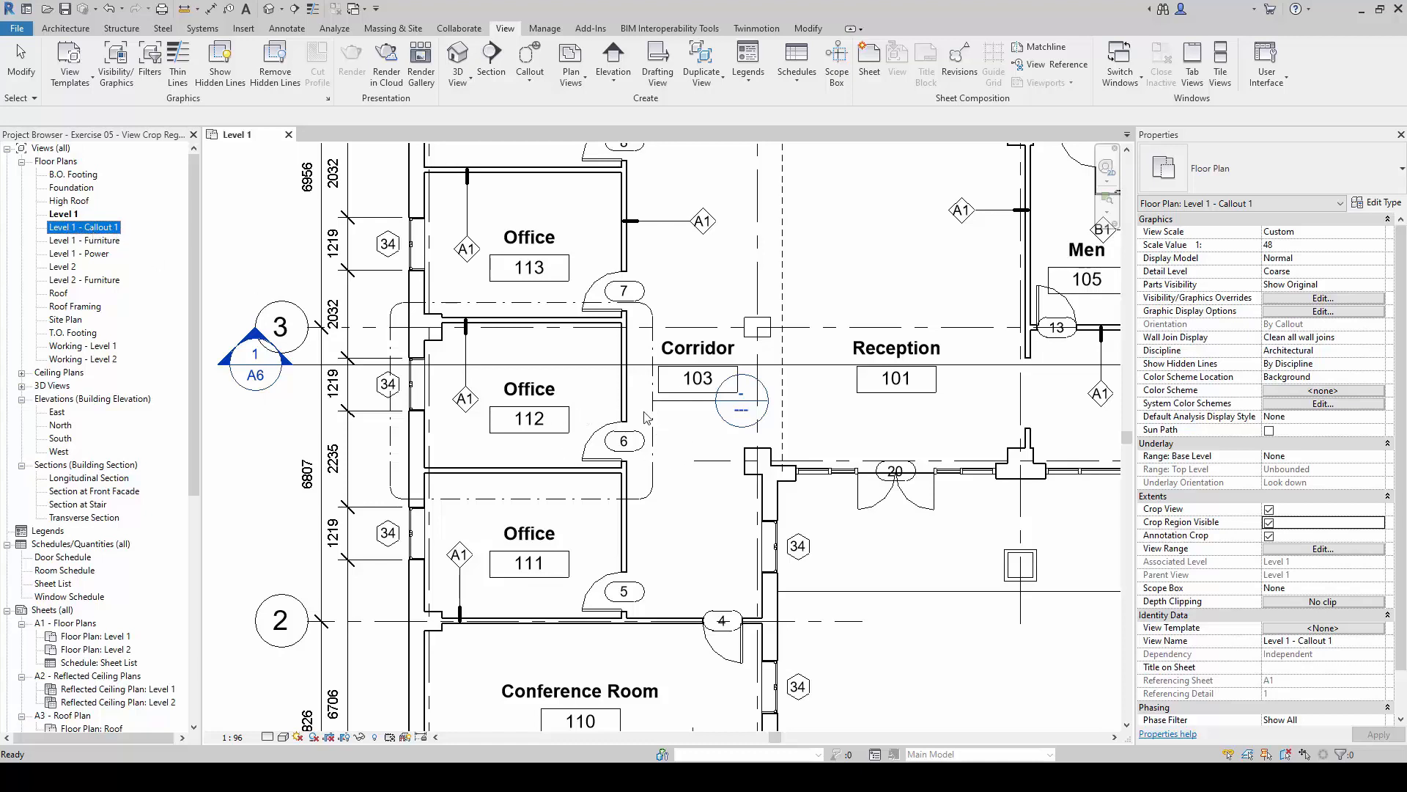
click(682, 403)
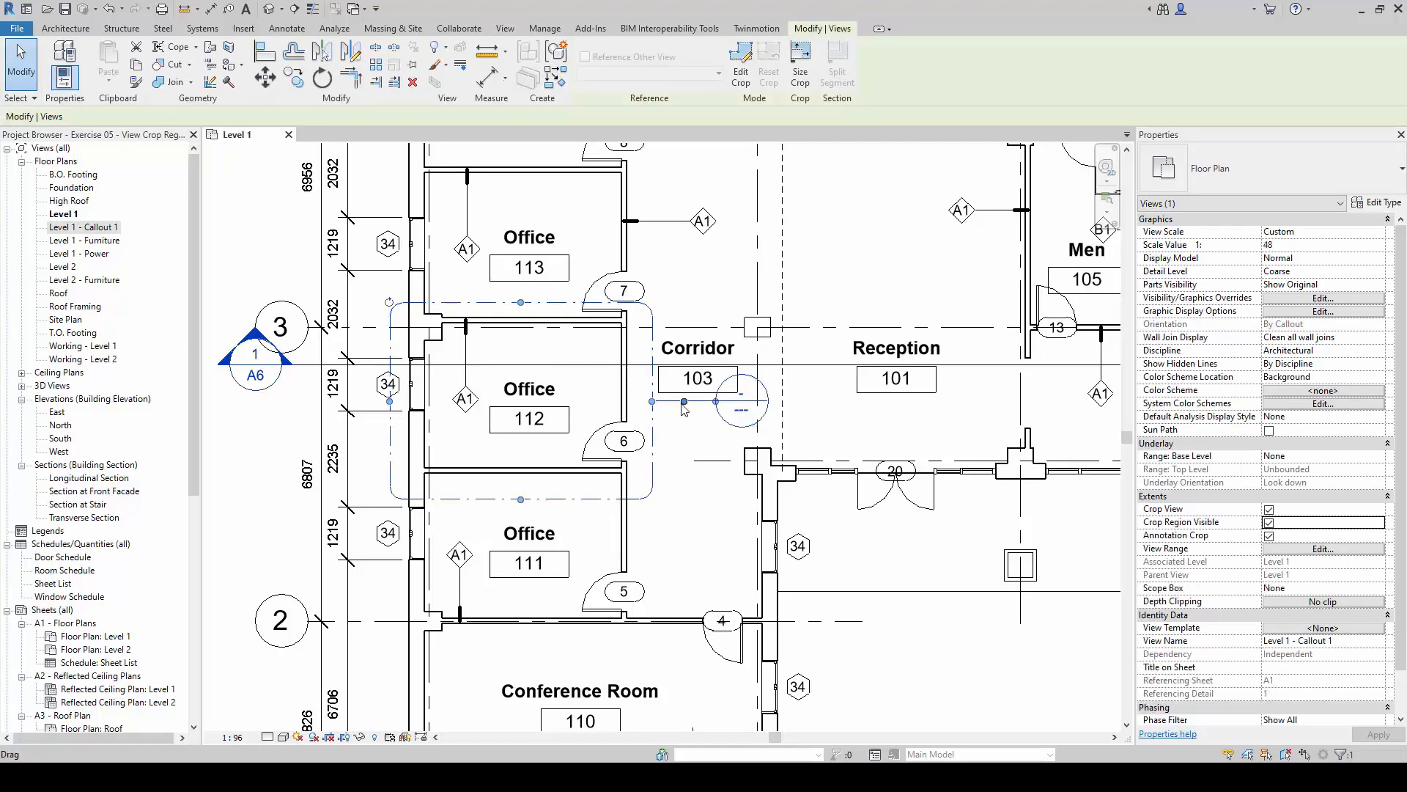
drag(686, 408, 266, 453)
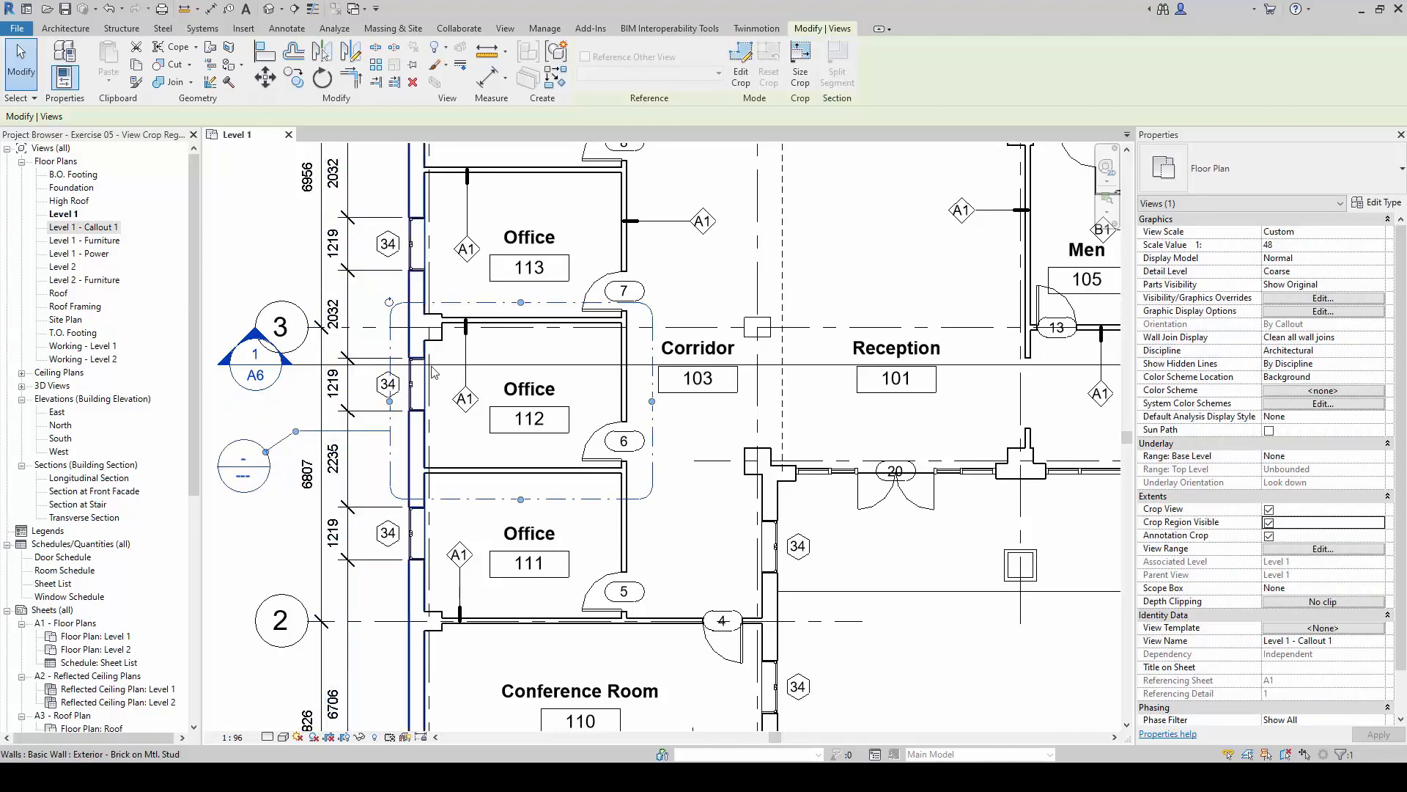
Deselect the callout and open its Level 1 - Callout 1 view from the callout head.
middle_drag(460, 506, 705, 544)
scroll(640, 500, up, 1)
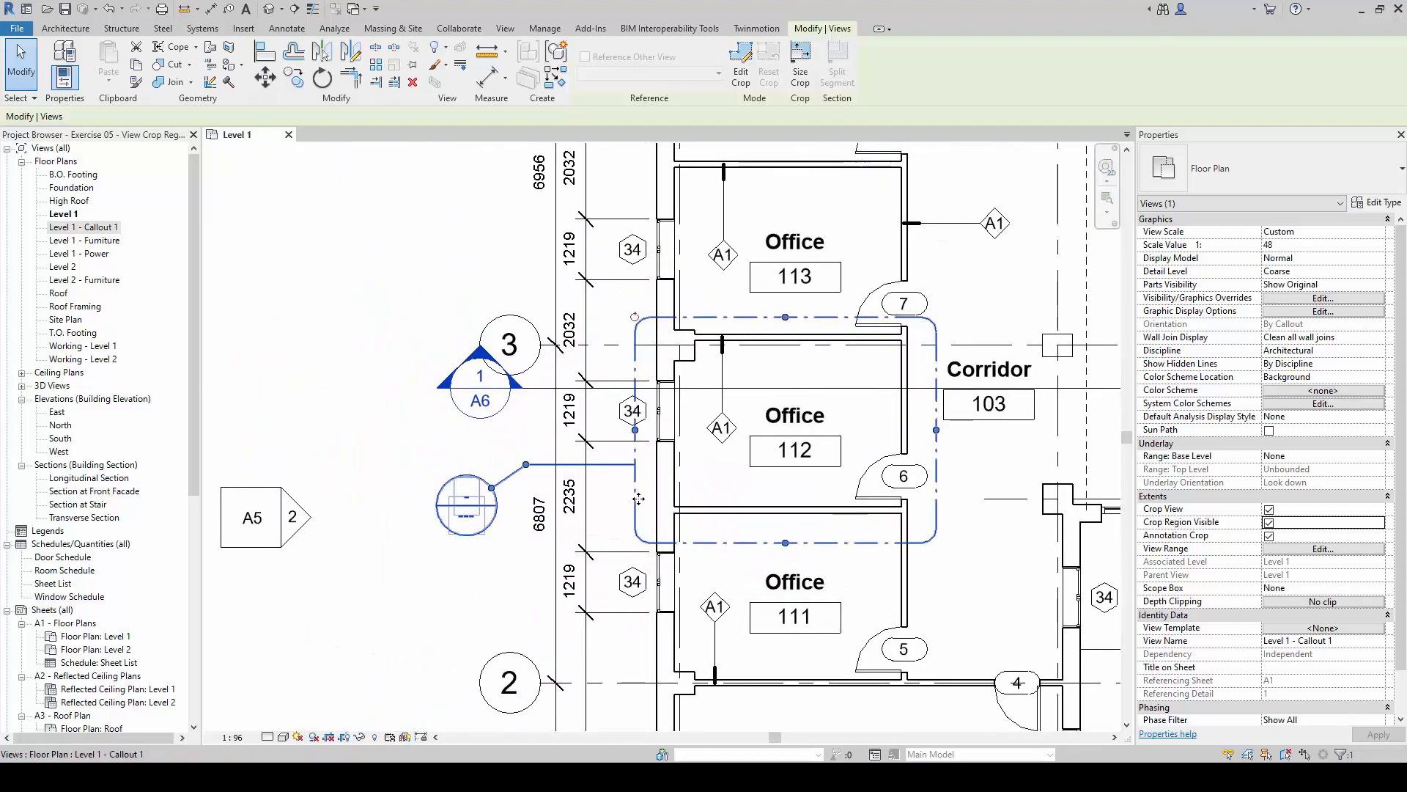
click(417, 608)
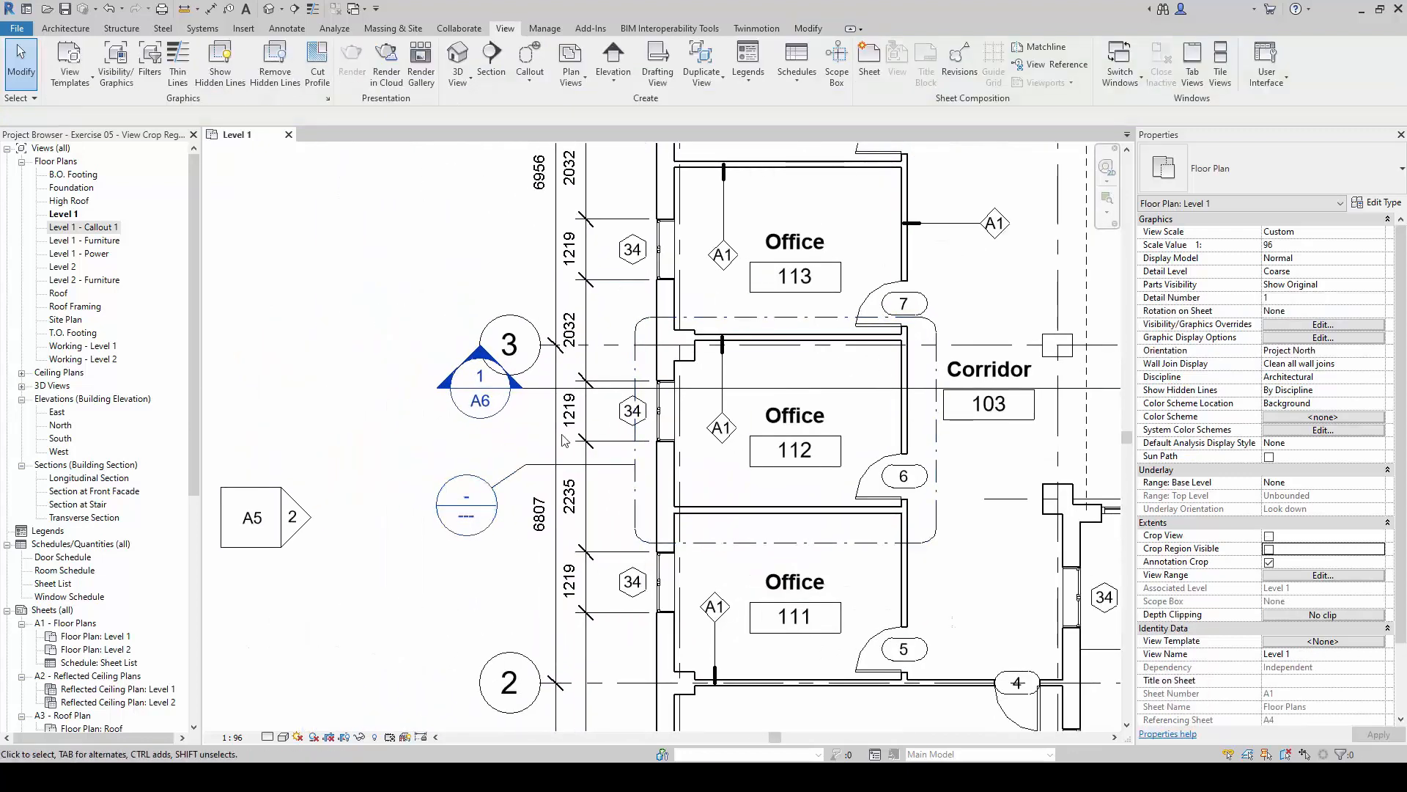
middle_drag(864, 469, 850, 466)
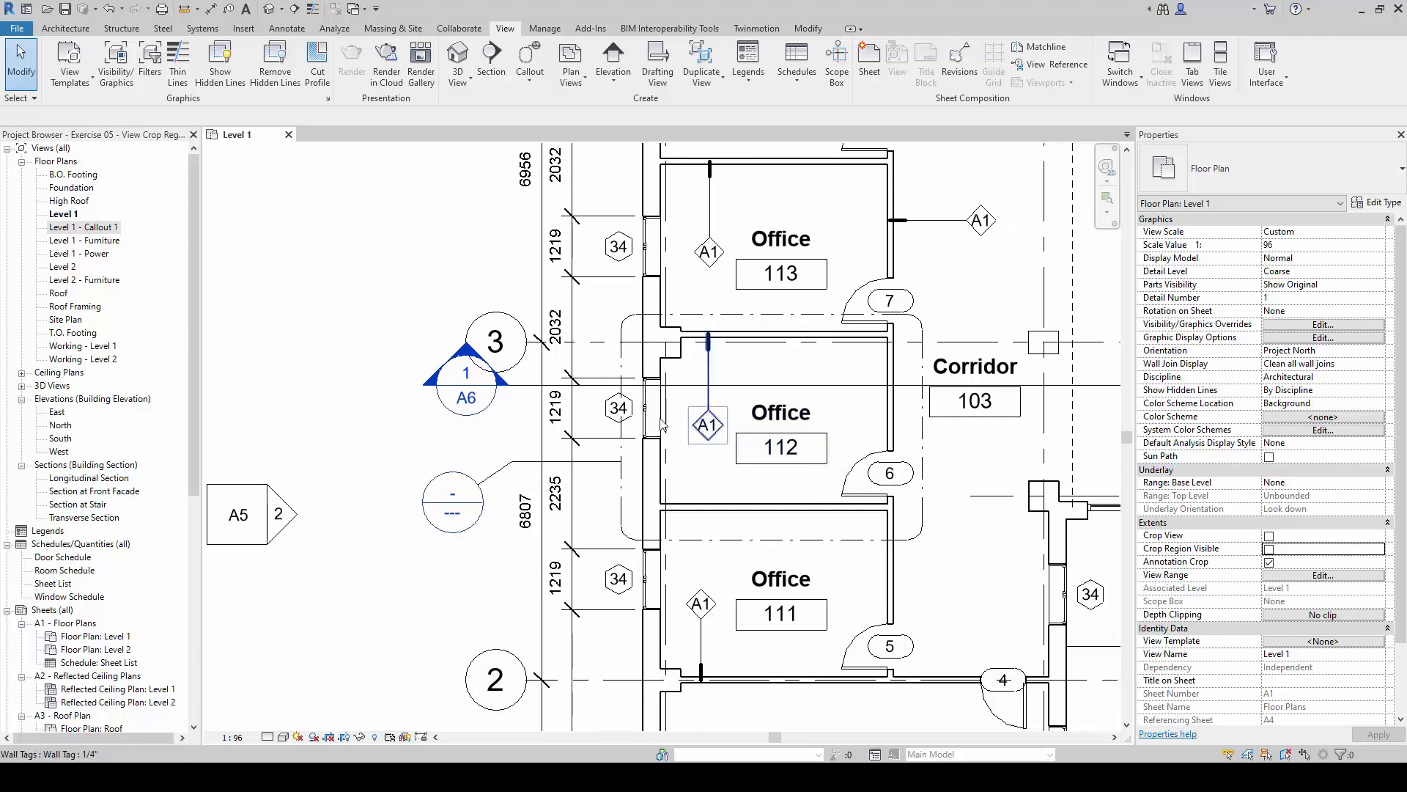
double_click(432, 529)
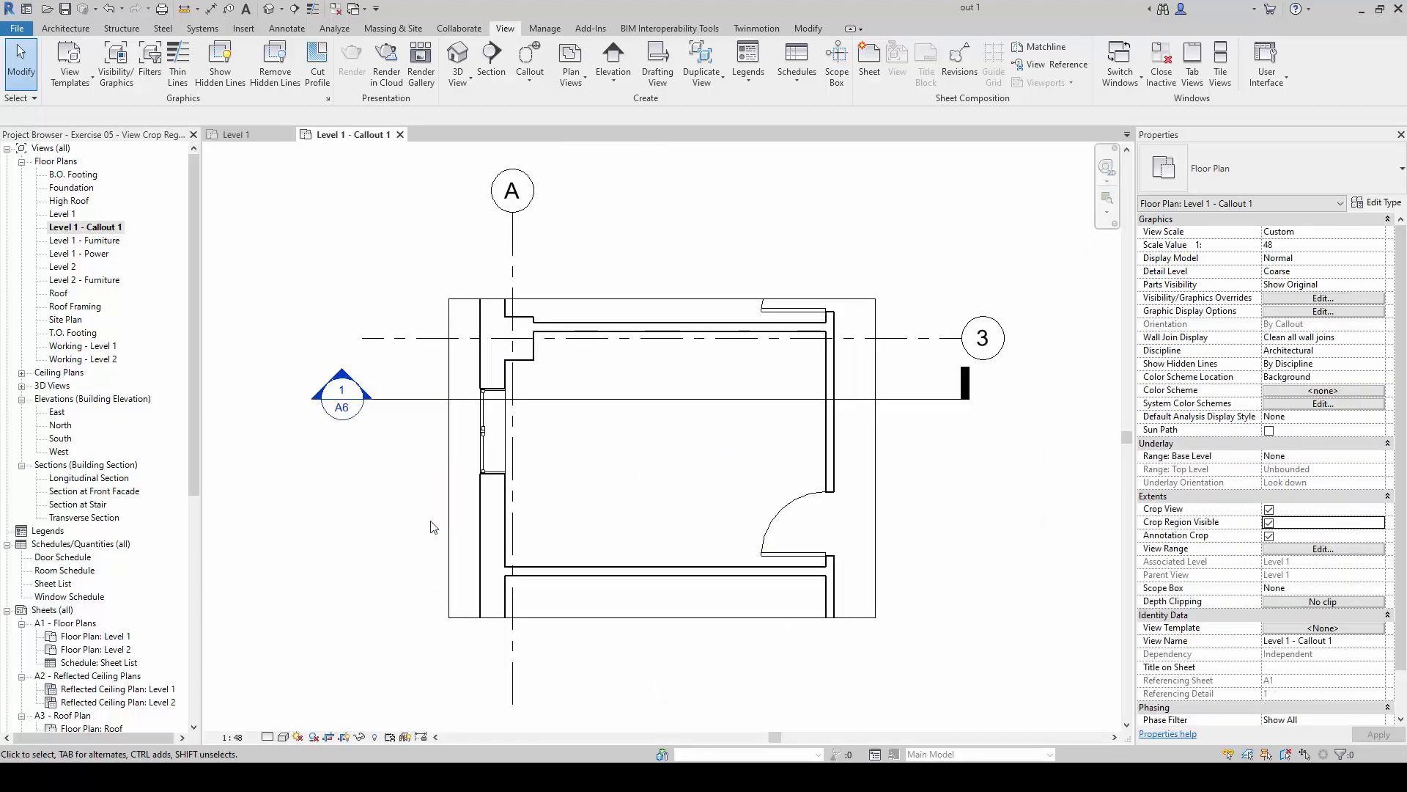
Close the Level 1 - Callout 1 view and reopen it from the project's list of floor plans.
click(400, 135)
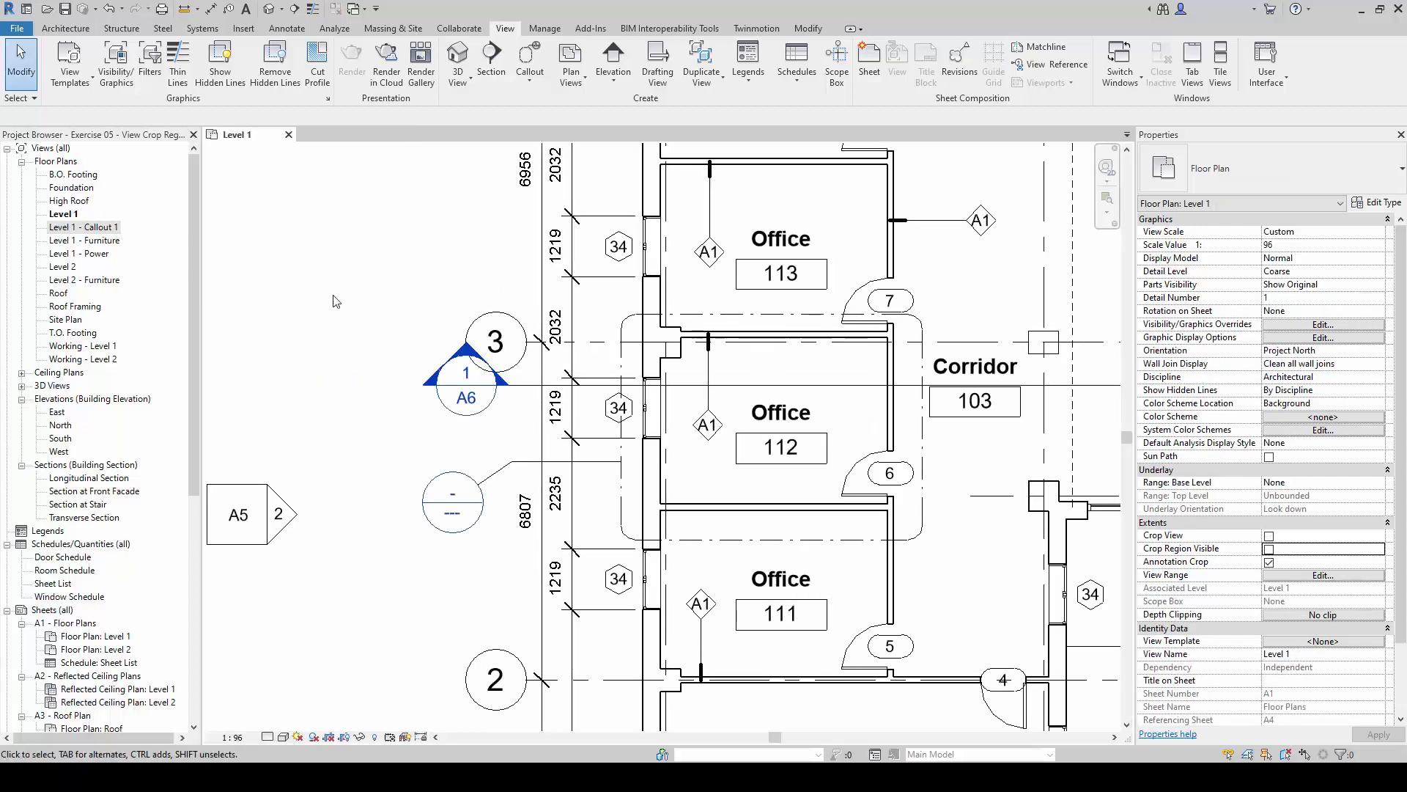
click(71, 228)
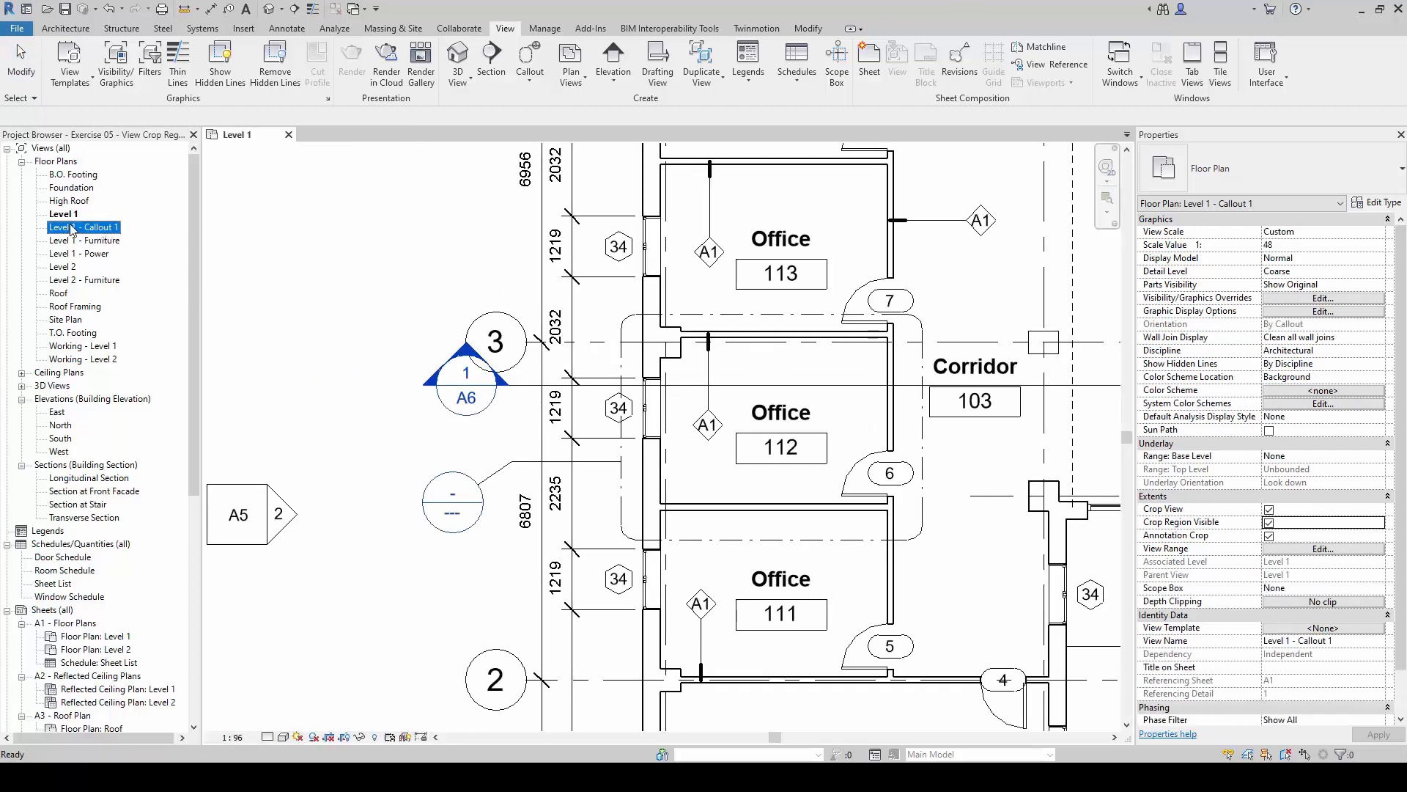
double_click(72, 228)
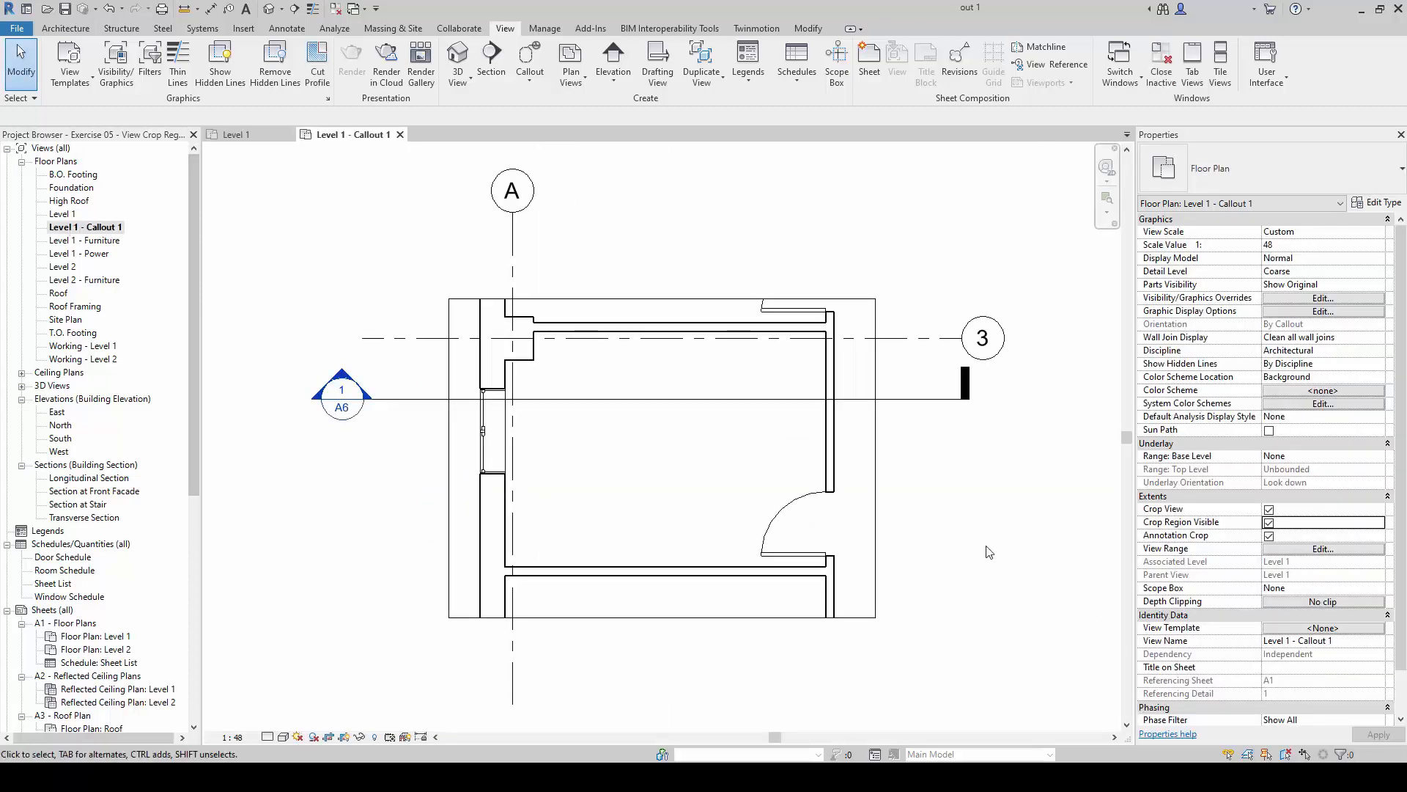
middle_drag(946, 475, 942, 463)
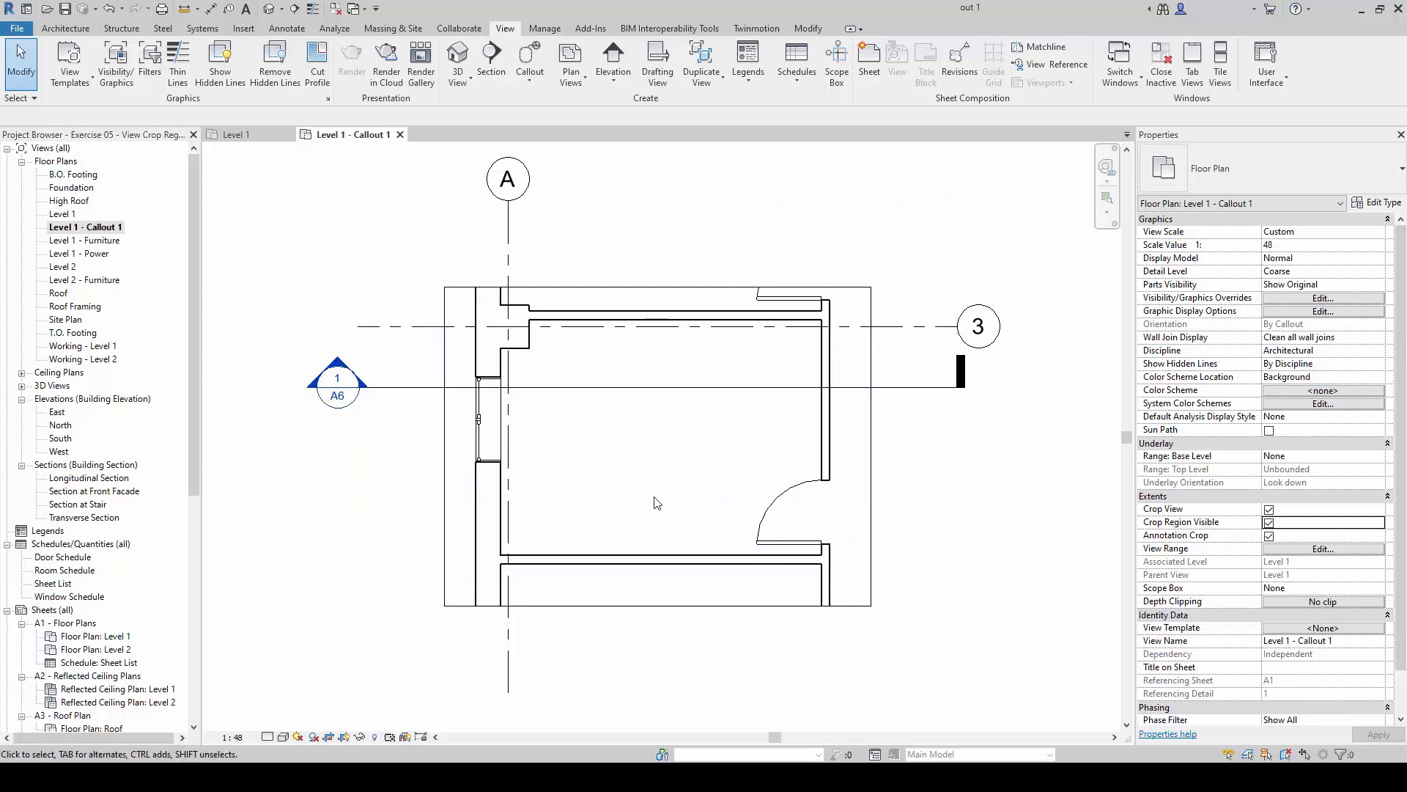
middle_drag(669, 477, 660, 497)
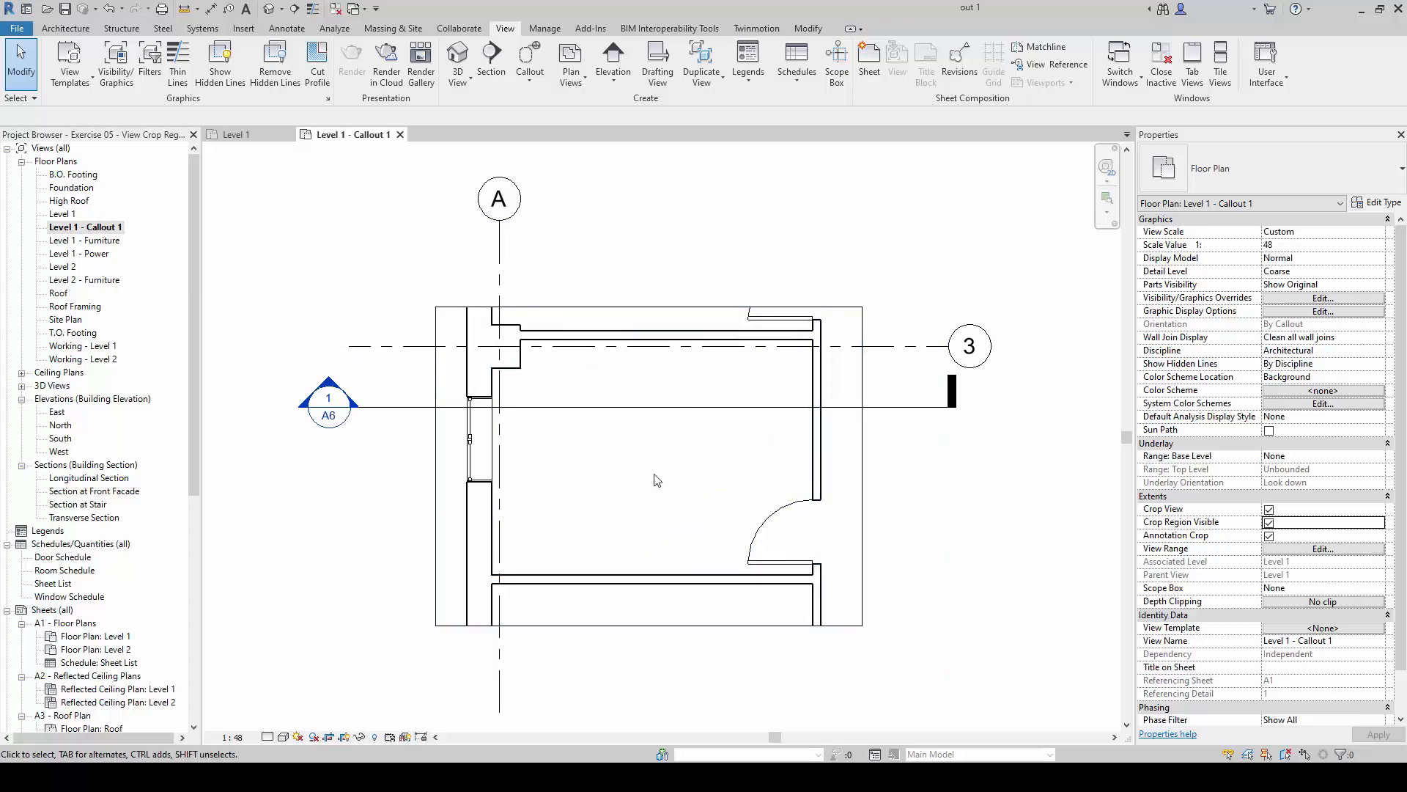
middle_drag(673, 445, 699, 459)
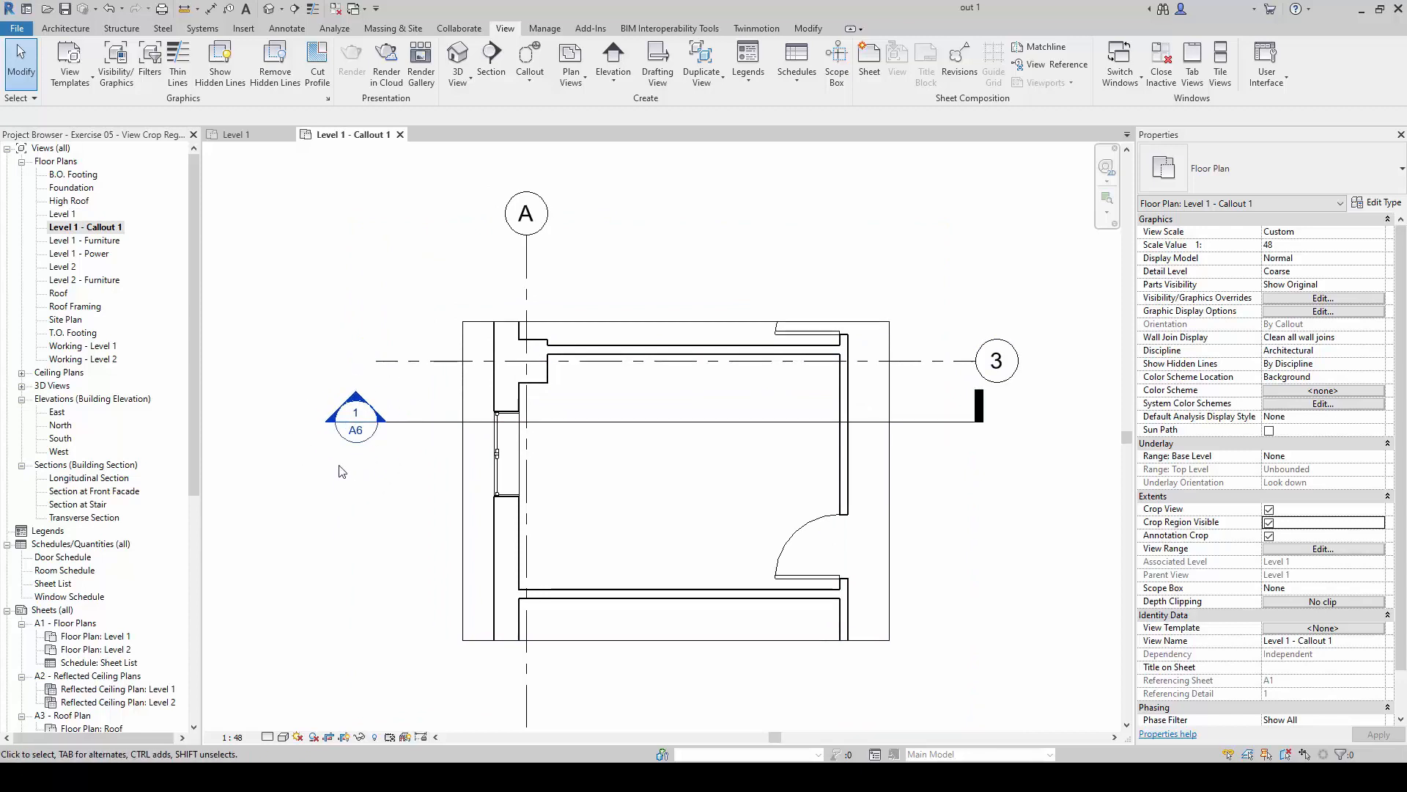
Open the Longitudinal Section view from the 1/A6 section head, showing the ground-floor office beside grid A.
double_click(327, 429)
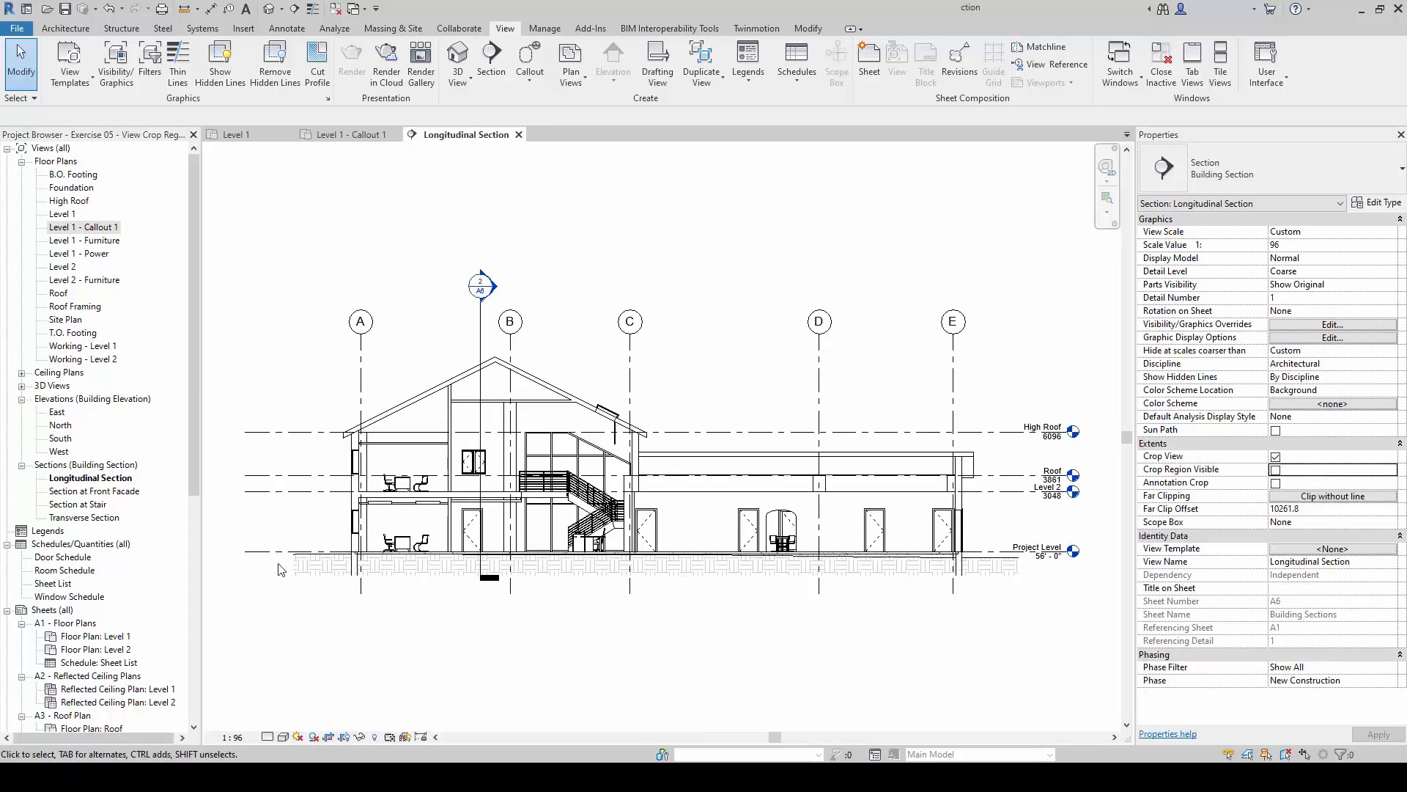
scroll(337, 528, up, 6)
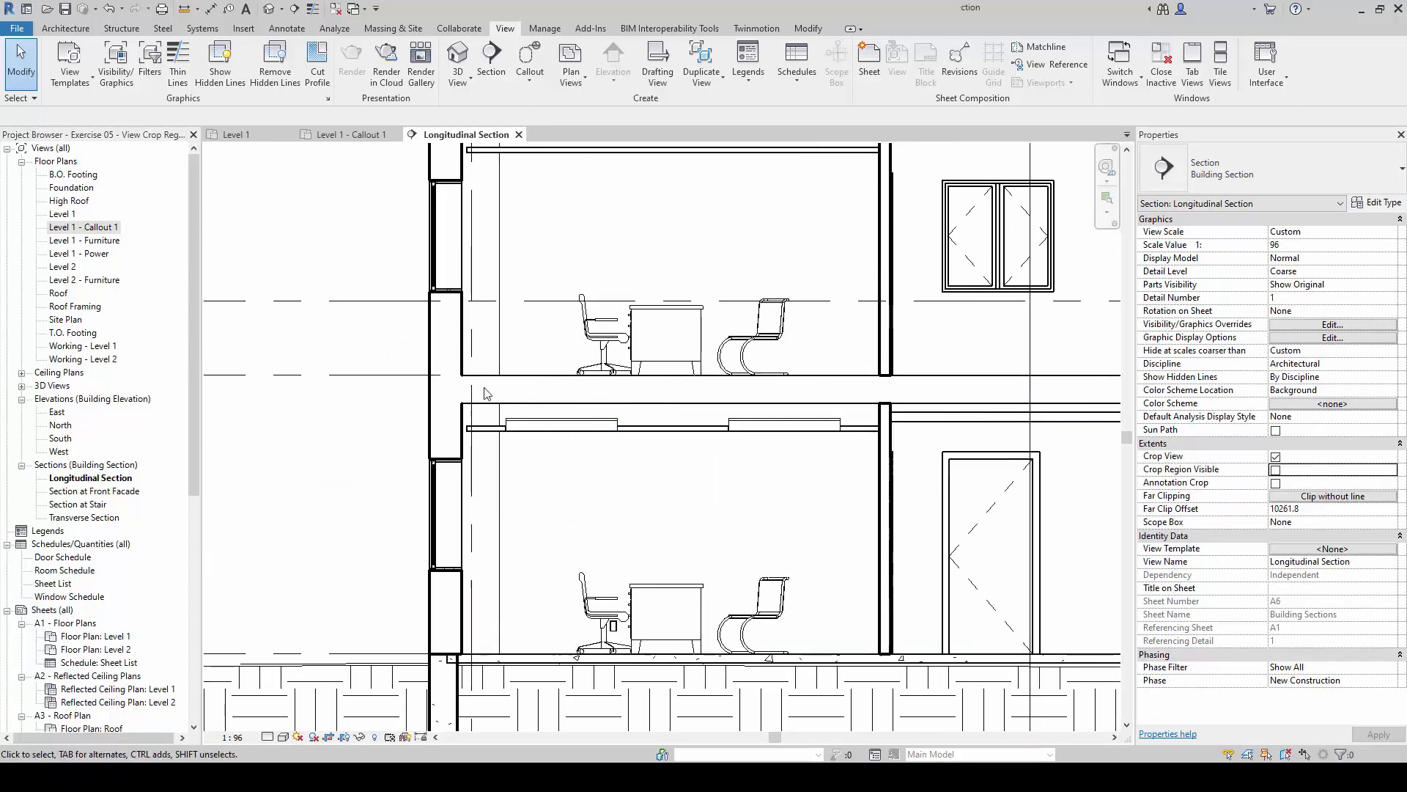
middle_drag(606, 519, 628, 464)
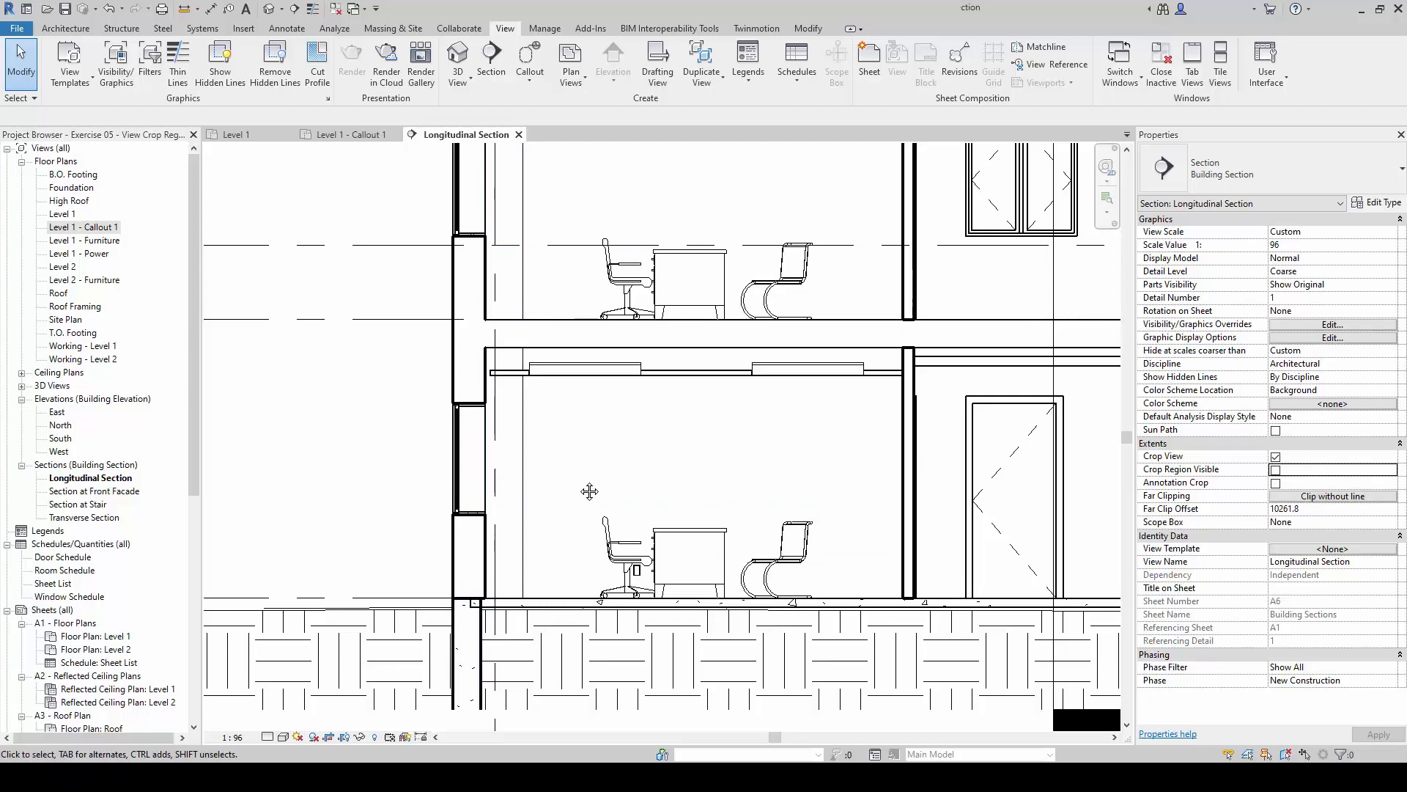
middle_drag(589, 491, 601, 437)
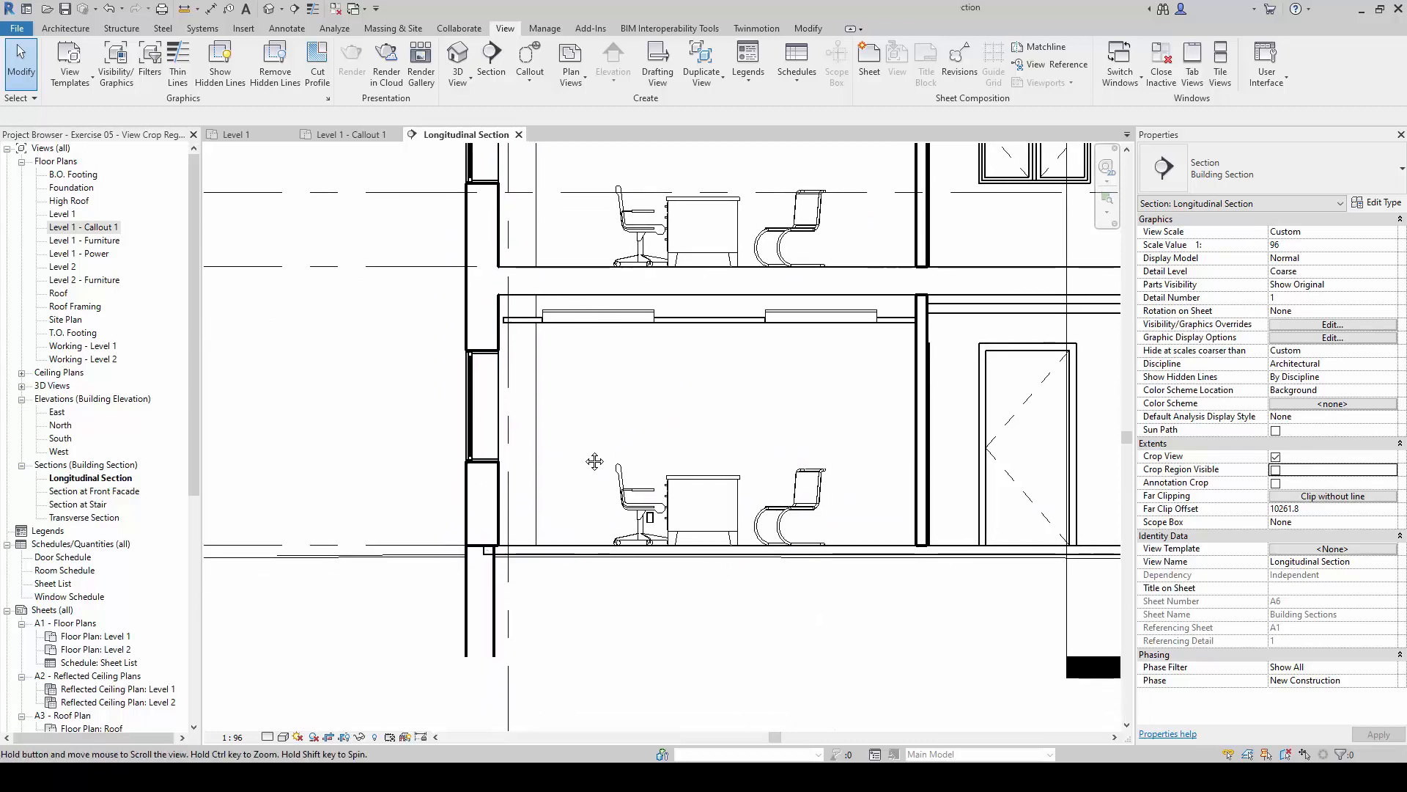
Create a rectangular callout around the exterior wall's base at grid A, from below the floor slab up into the ground-floor window.
click(530, 58)
click(552, 577)
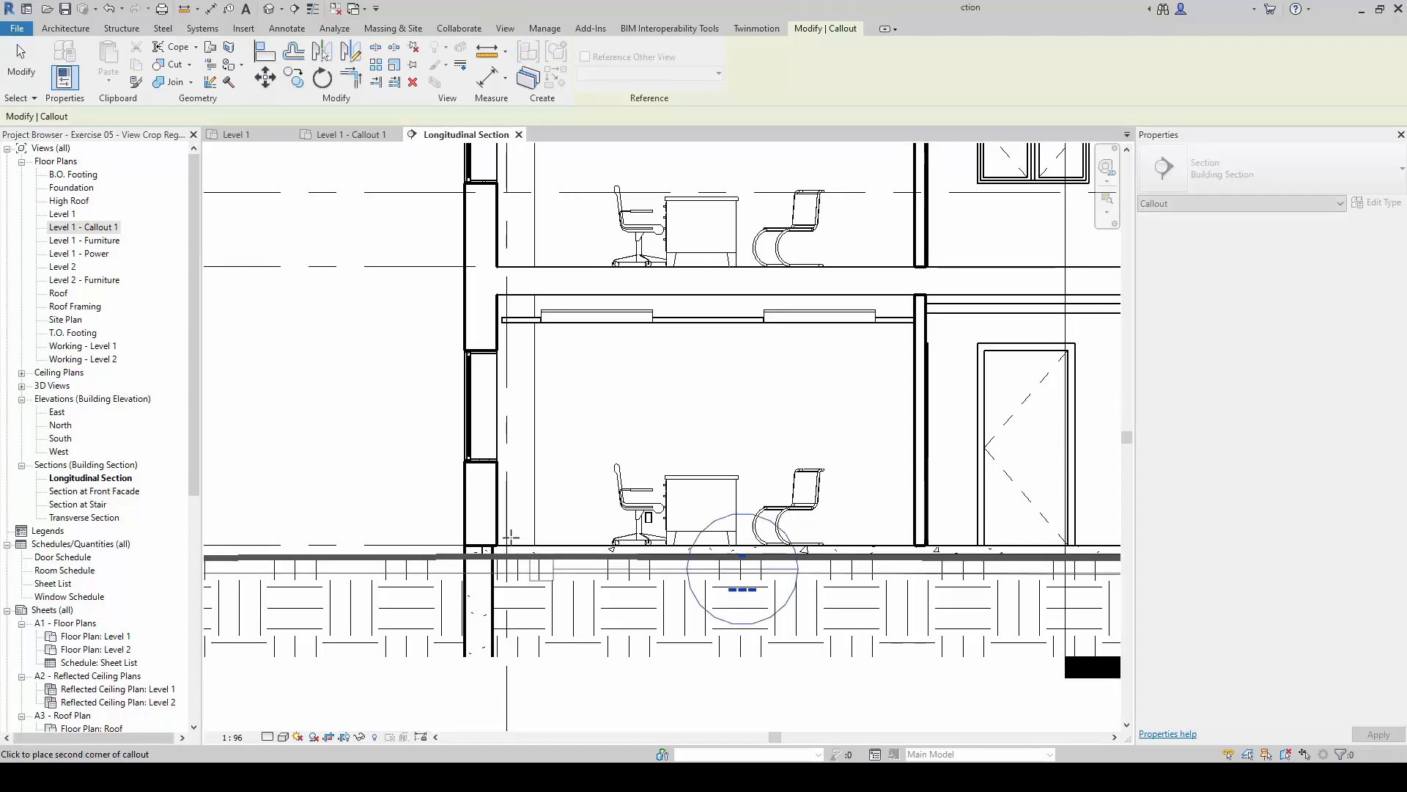
click(438, 433)
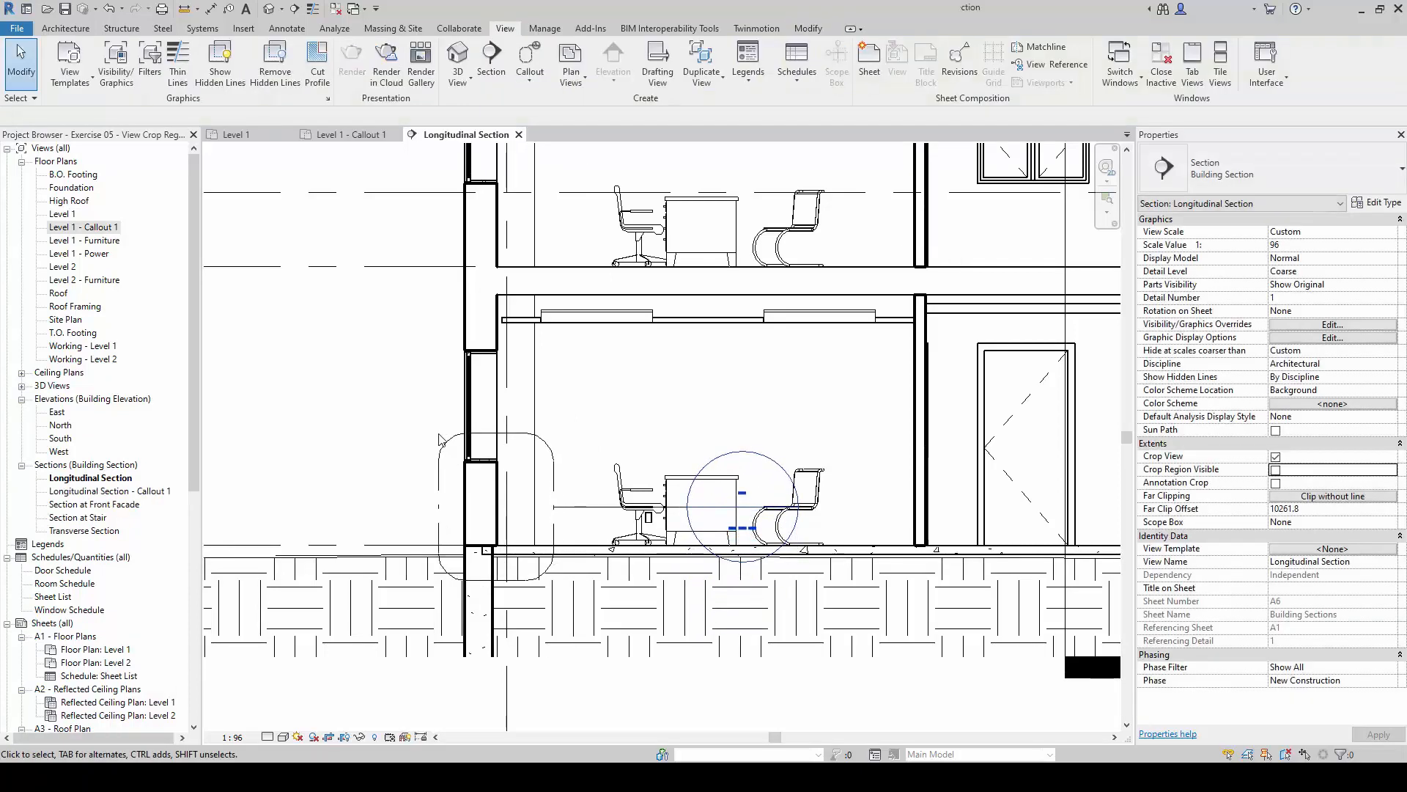
click(64, 491)
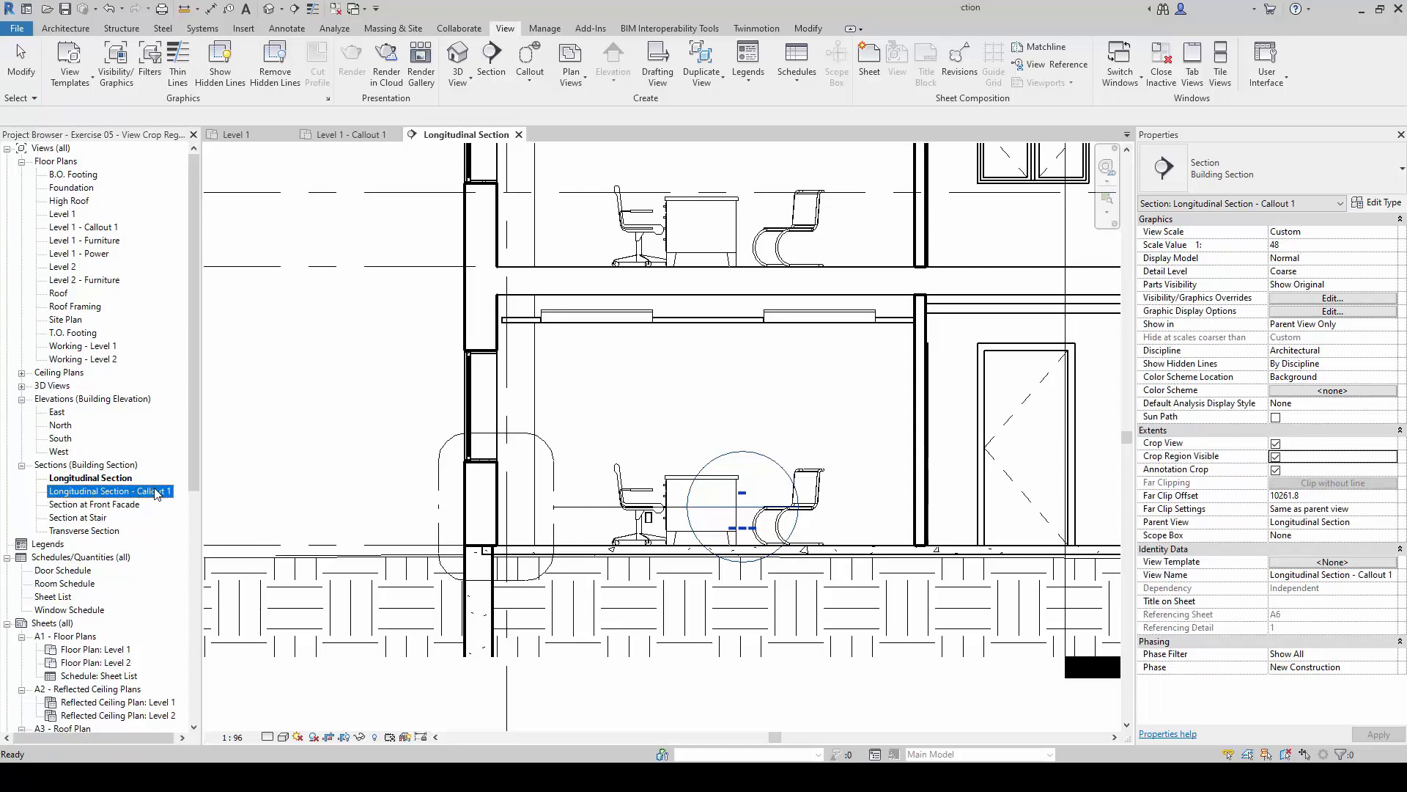
Move the wall-base callout's head outside the building, above and left of the callout, with a horizontal leader bent down toward it.
click(605, 510)
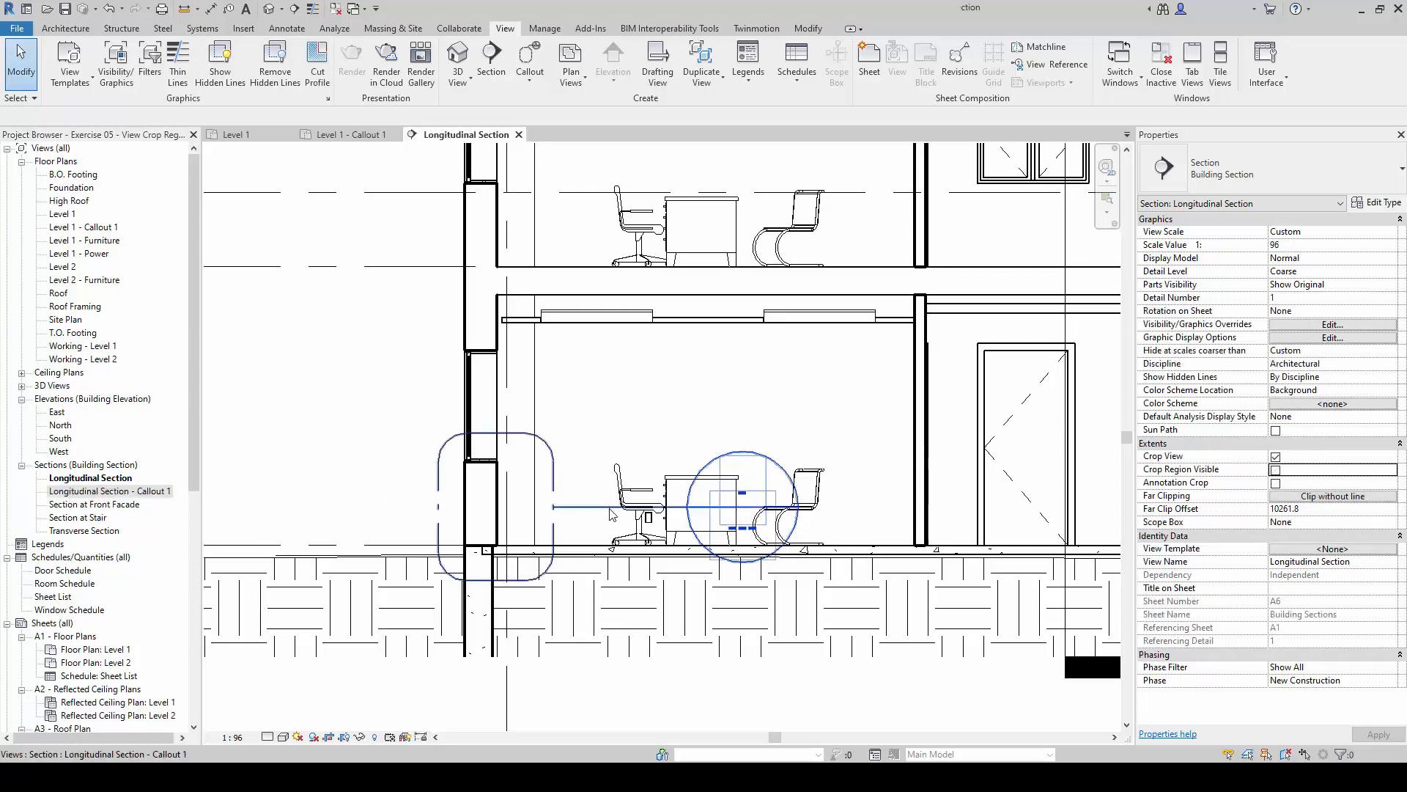
click(578, 506)
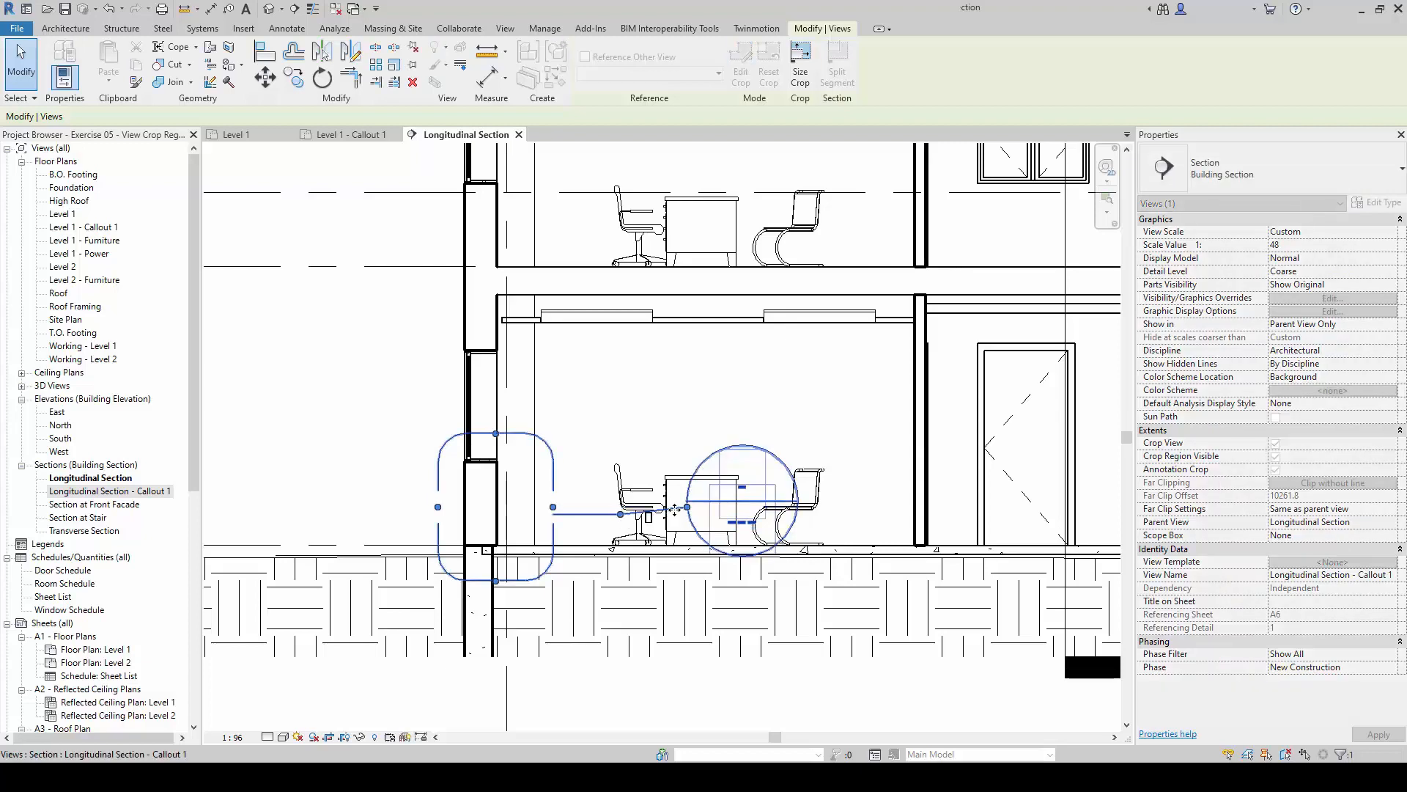
drag(622, 511, 267, 396)
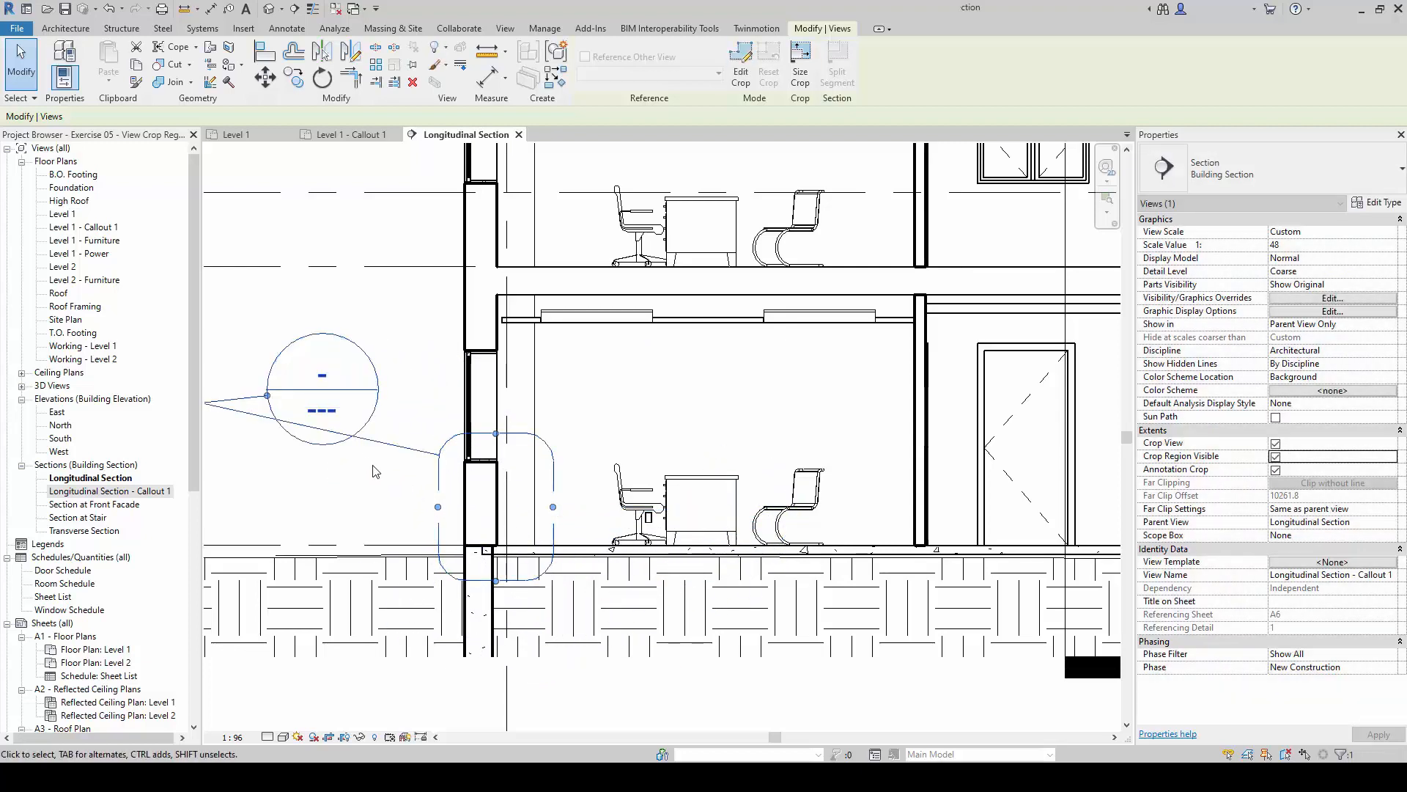
middle_drag(341, 456, 445, 490)
drag(307, 442, 466, 431)
click(482, 495)
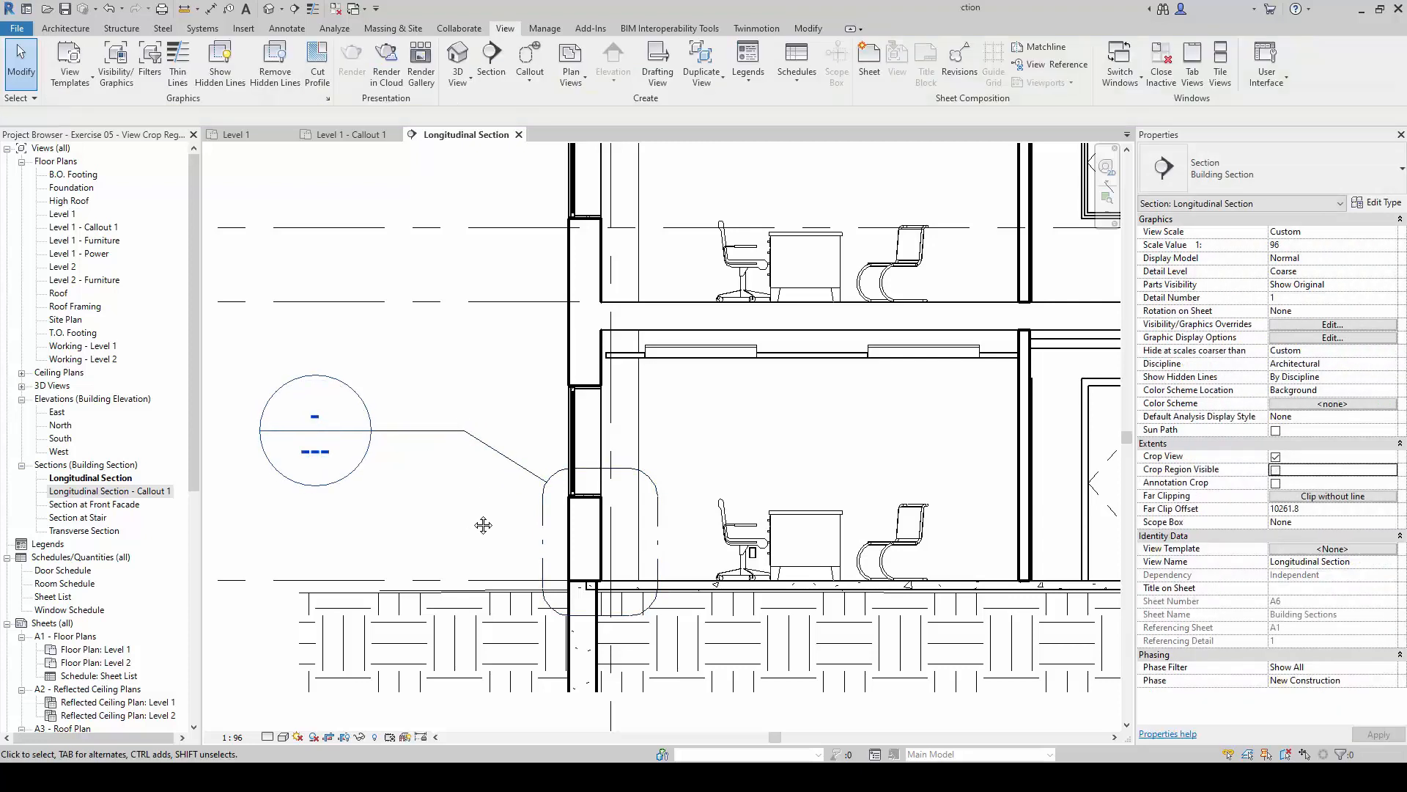
middle_drag(483, 525, 591, 526)
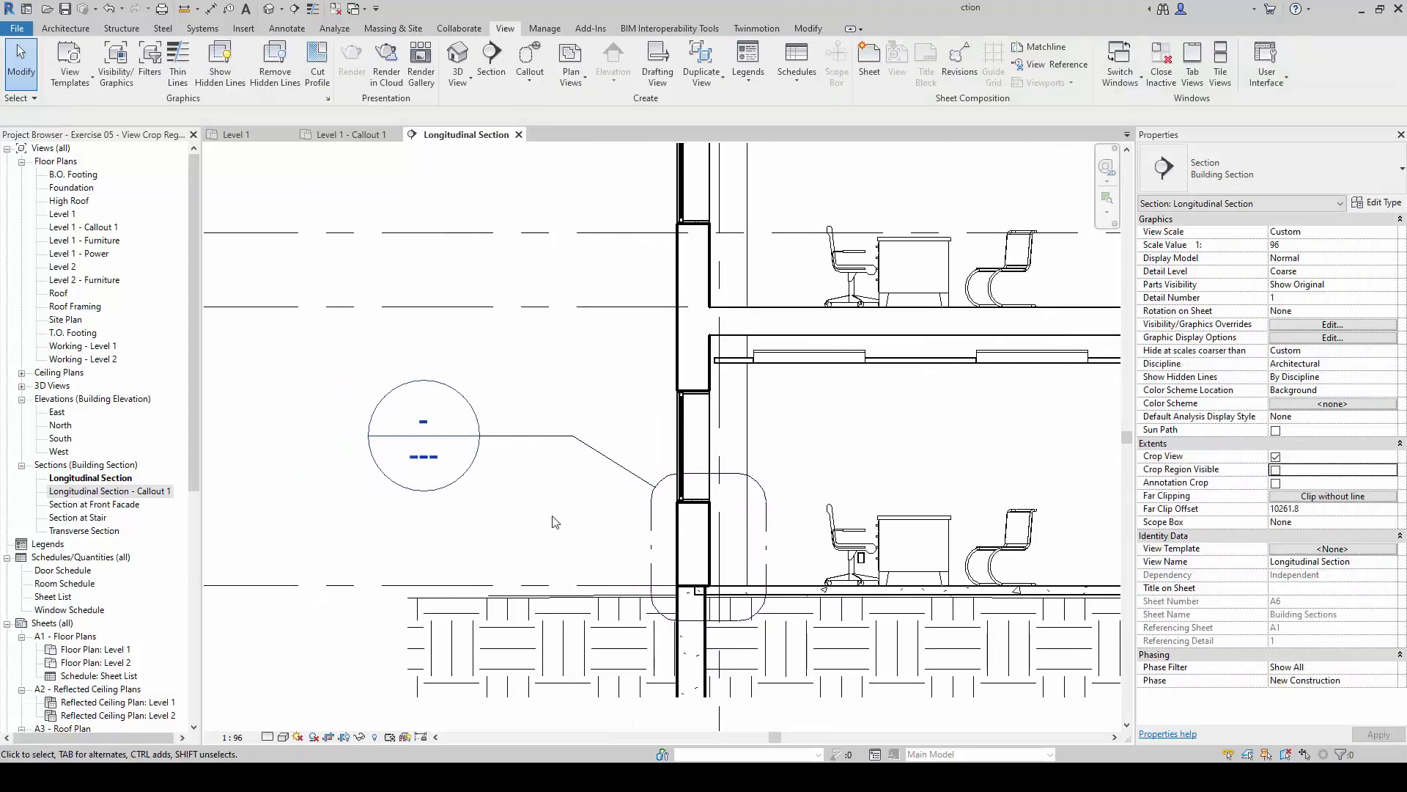
Open the Longitudinal Section - Callout 1 view from the wall-base callout's head.
double_click(432, 492)
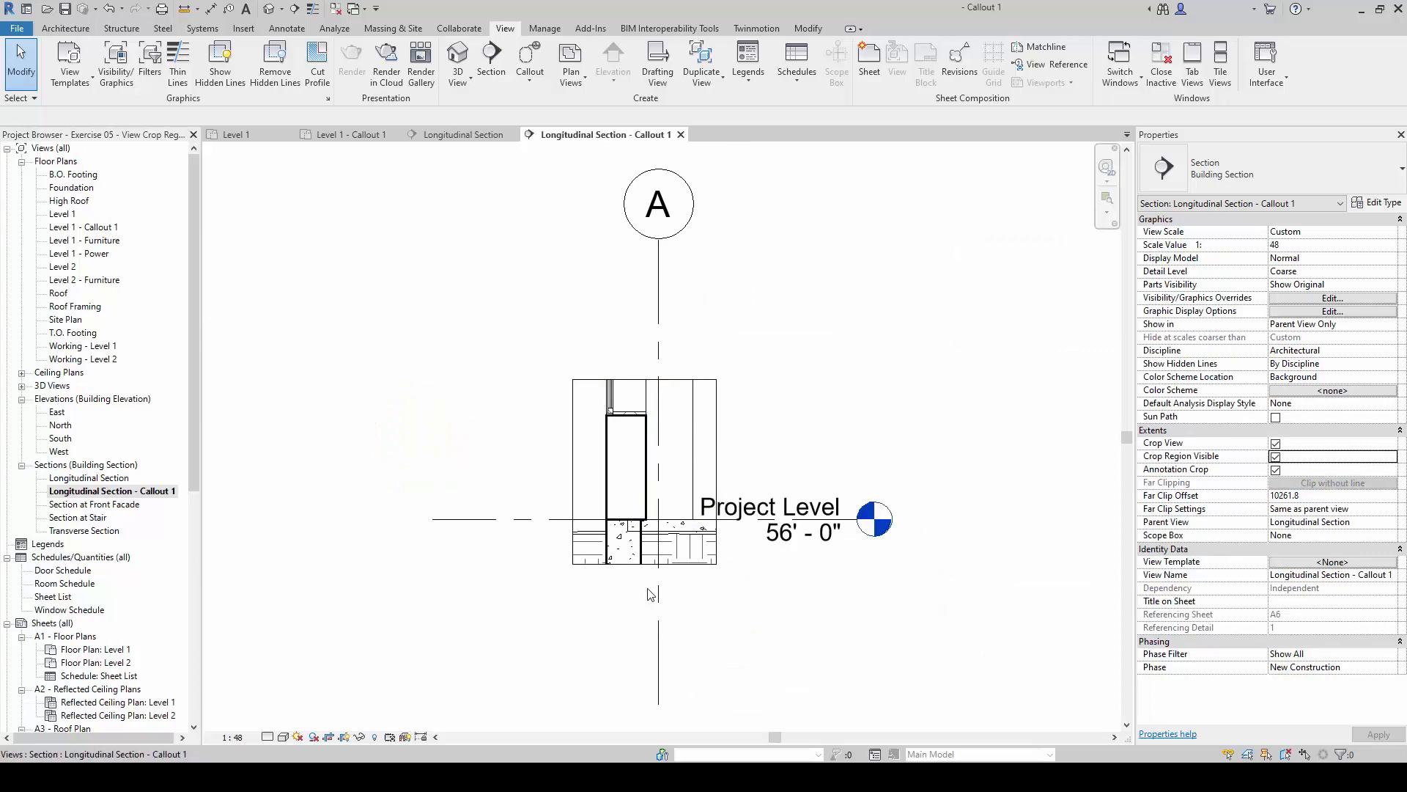
scroll(711, 549, up, 2)
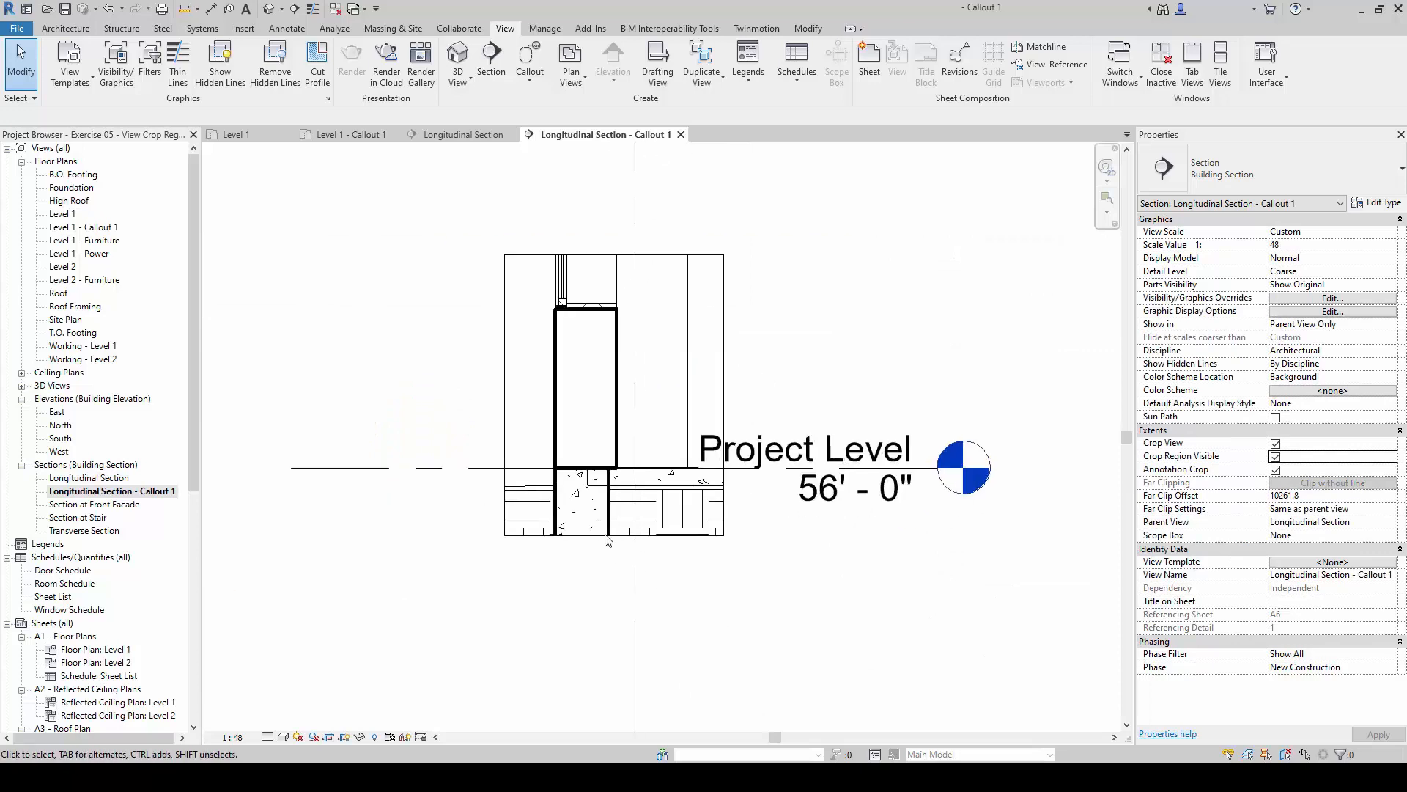
middle_drag(628, 503, 637, 512)
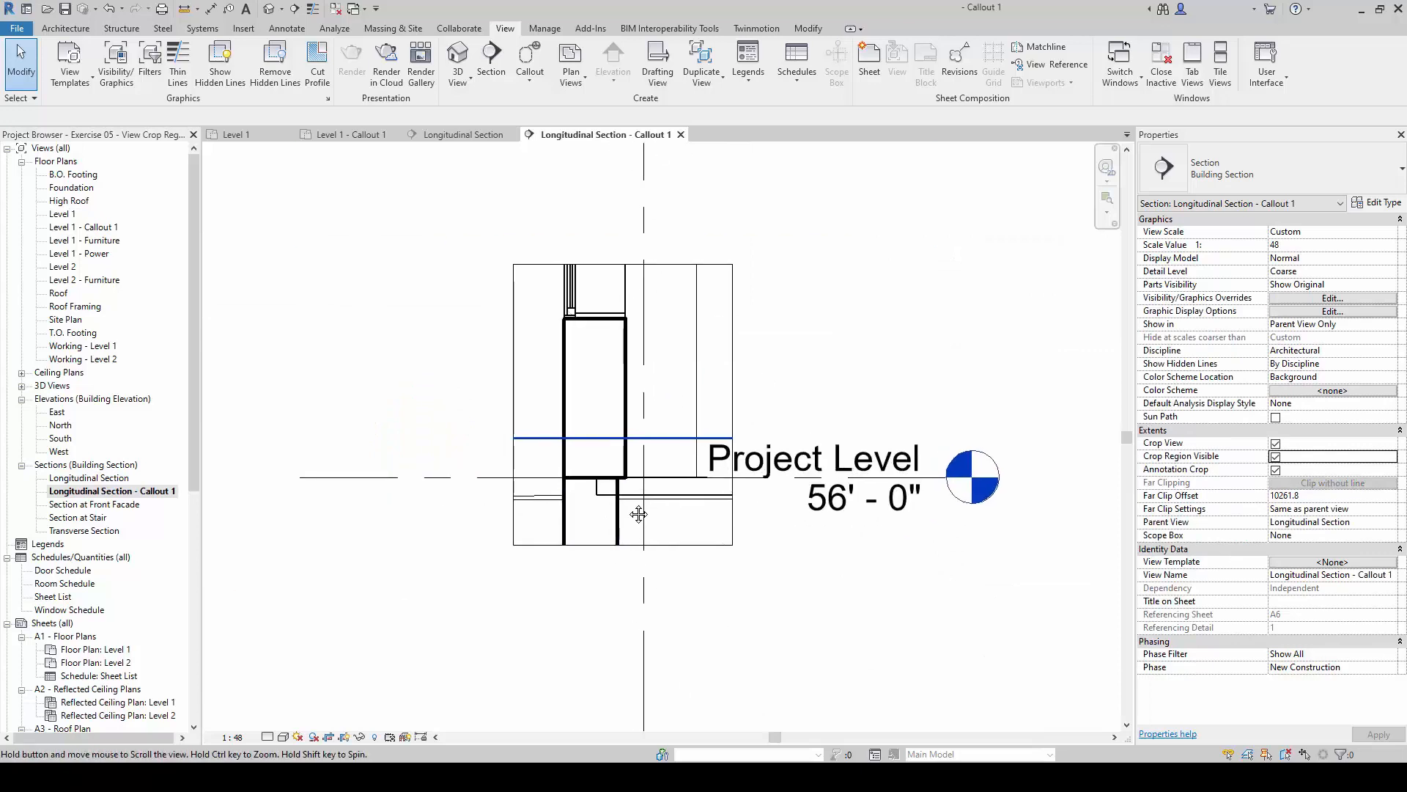
Set the wall-base callout view's detail level to Fine and inspect the wall layers.
click(284, 736)
click(256, 700)
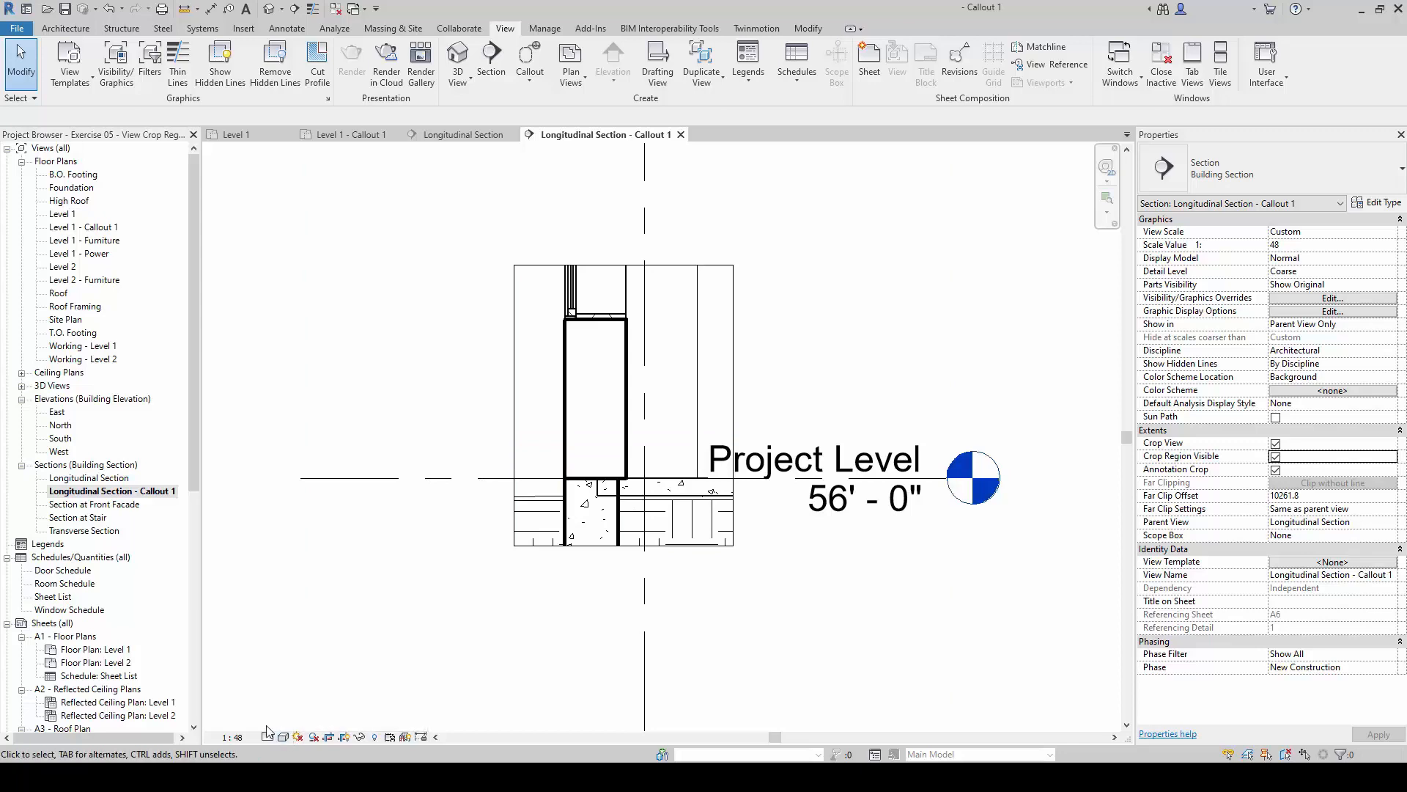
click(268, 737)
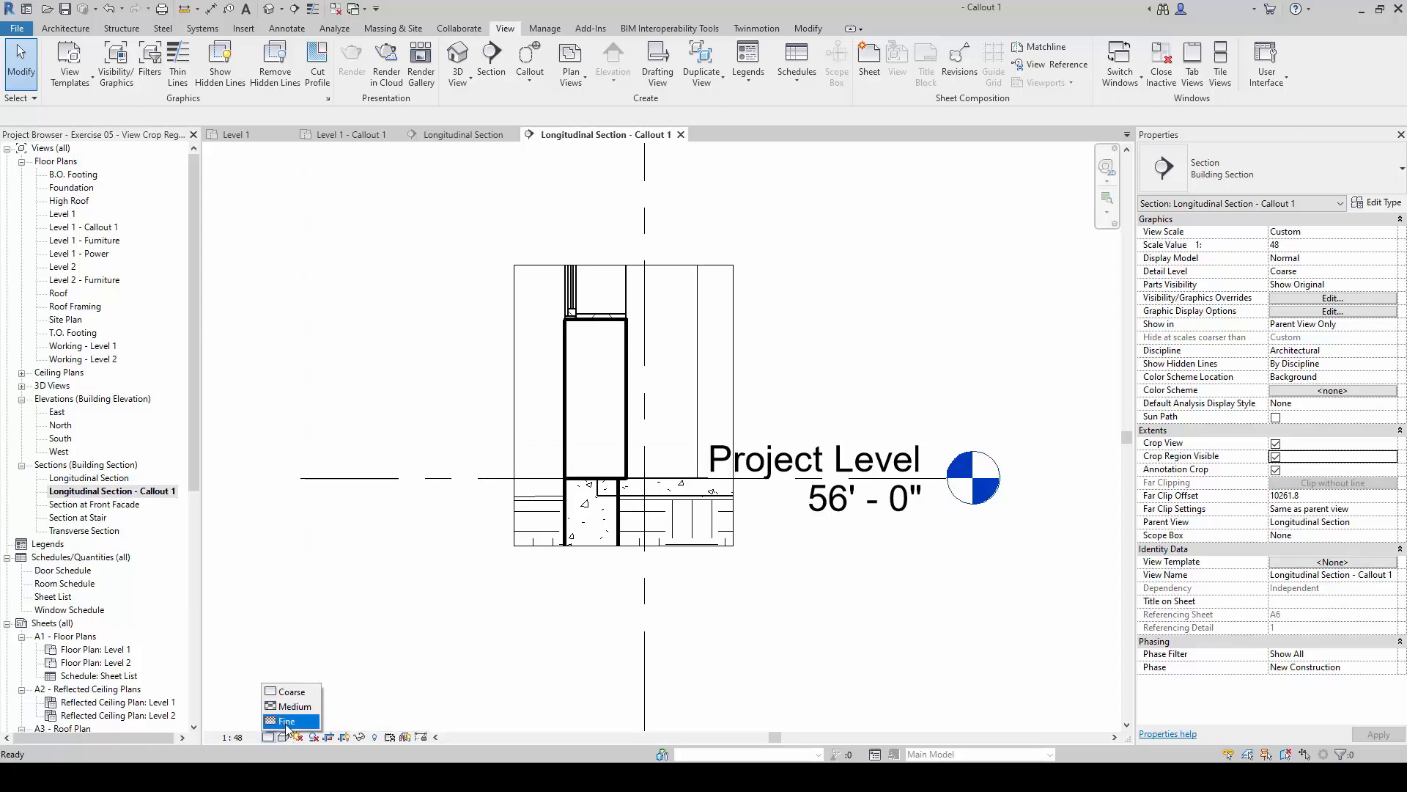
click(287, 721)
scroll(598, 517, up, 1)
scroll(595, 511, up, 1)
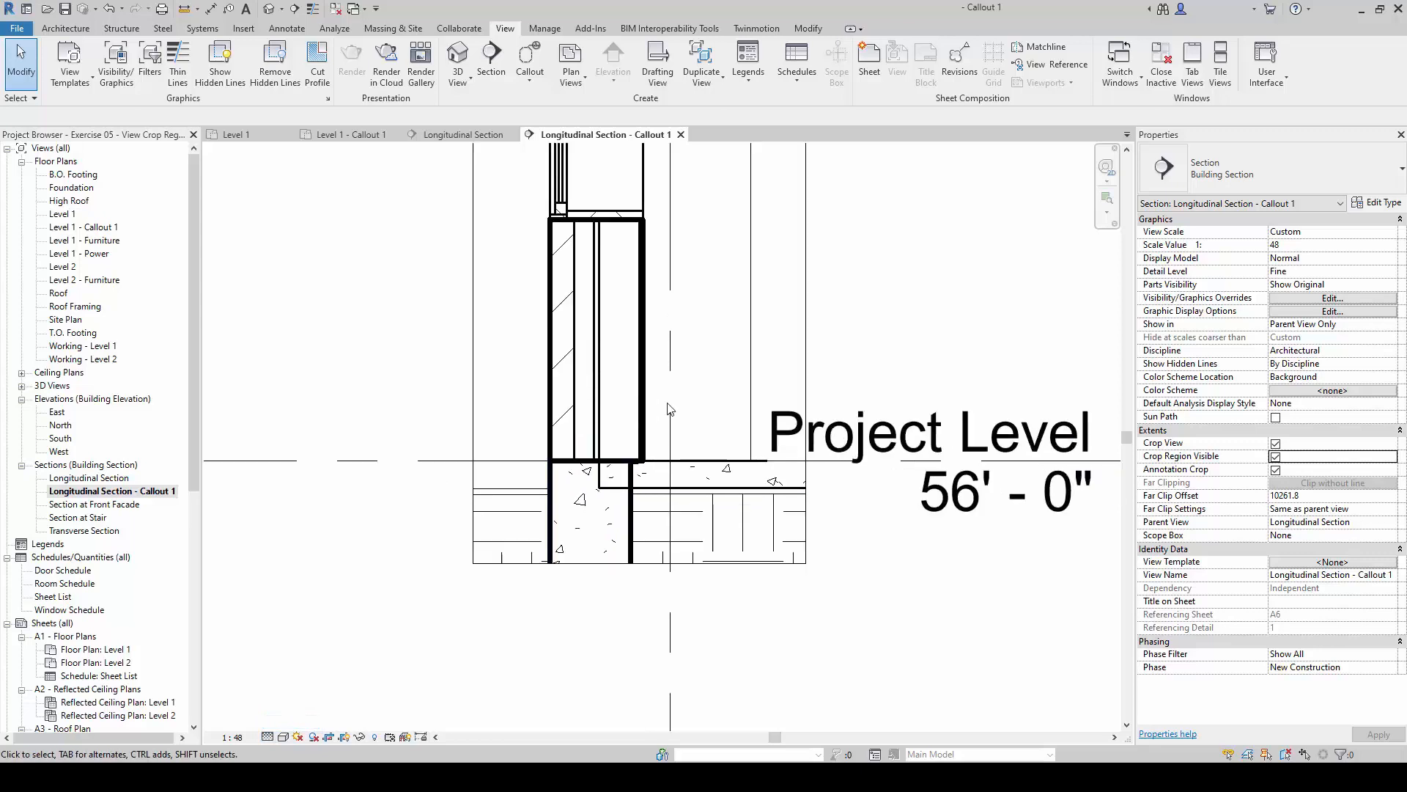
middle_drag(669, 406, 666, 520)
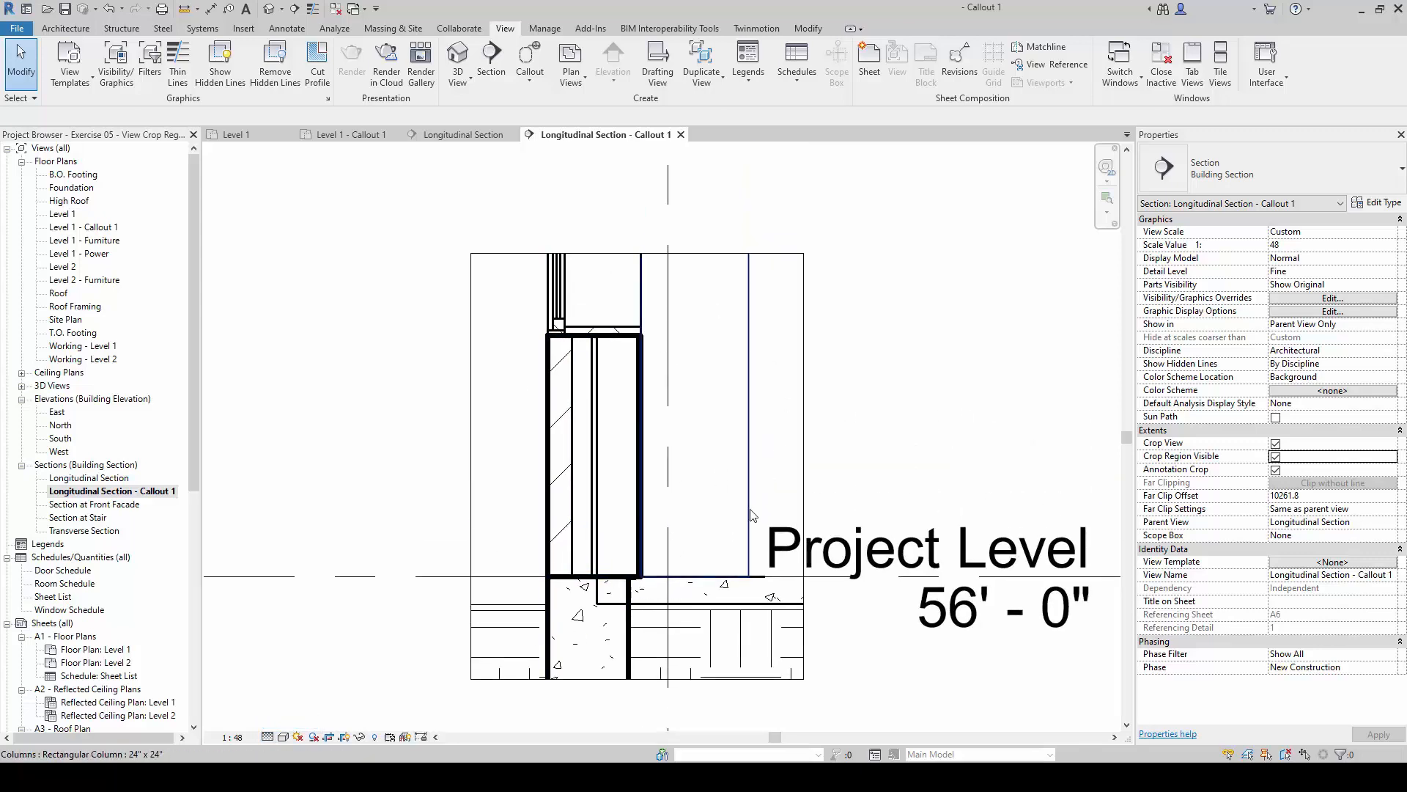
middle_drag(707, 466, 601, 419)
scroll(691, 445, down, 1)
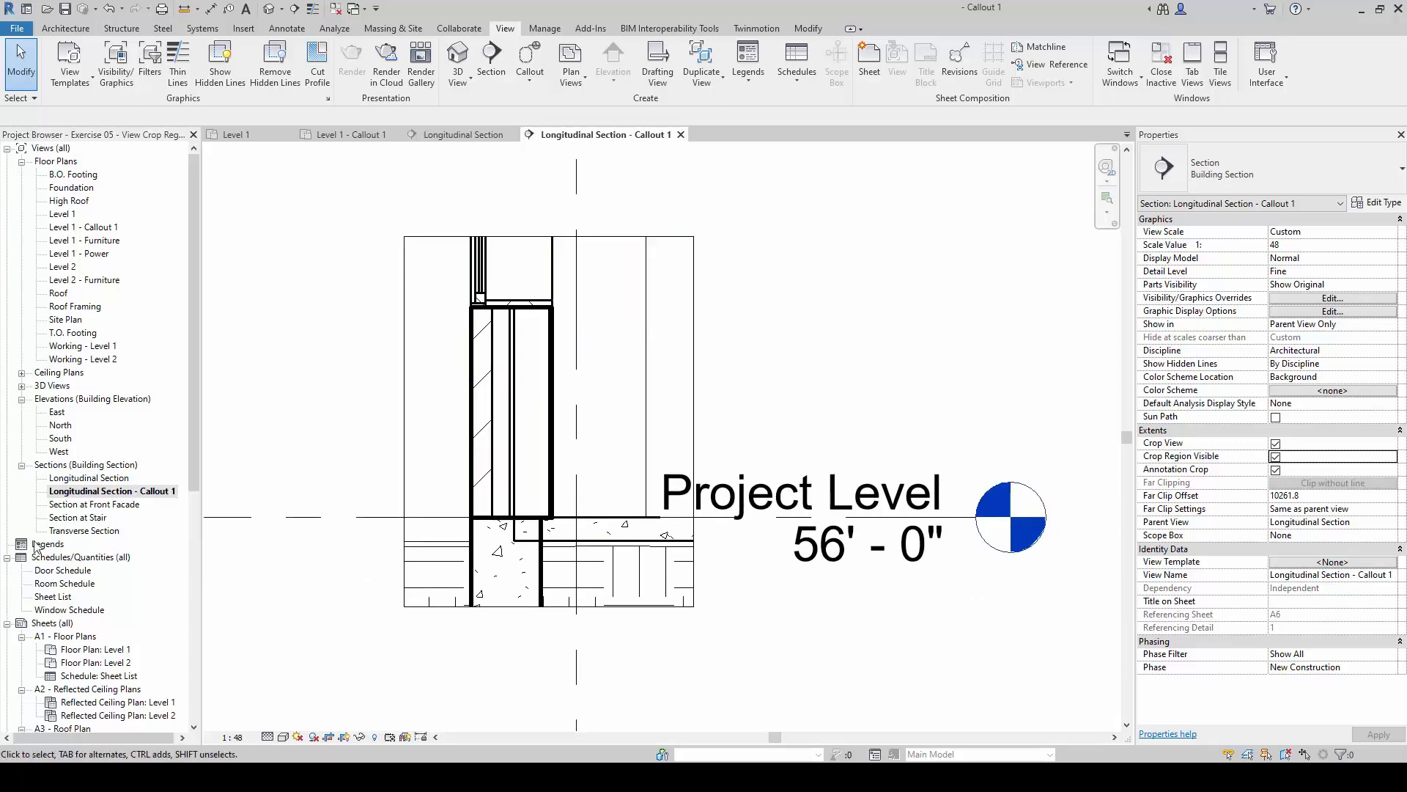
Return to the Level 1 floor plan and open the Office 112 callout view from its callout head.
double_click(57, 216)
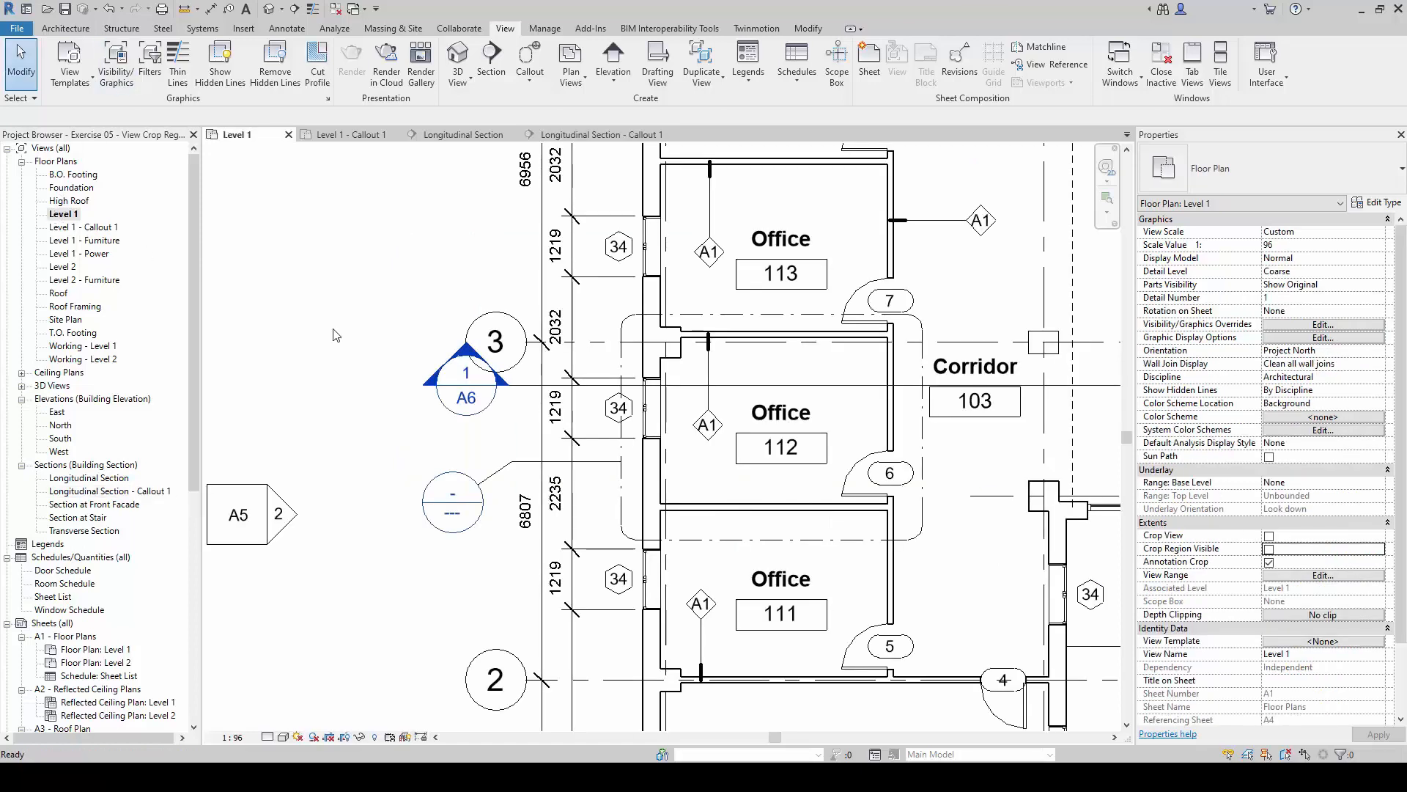
middle_drag(530, 434, 263, 482)
scroll(263, 481, down, 2)
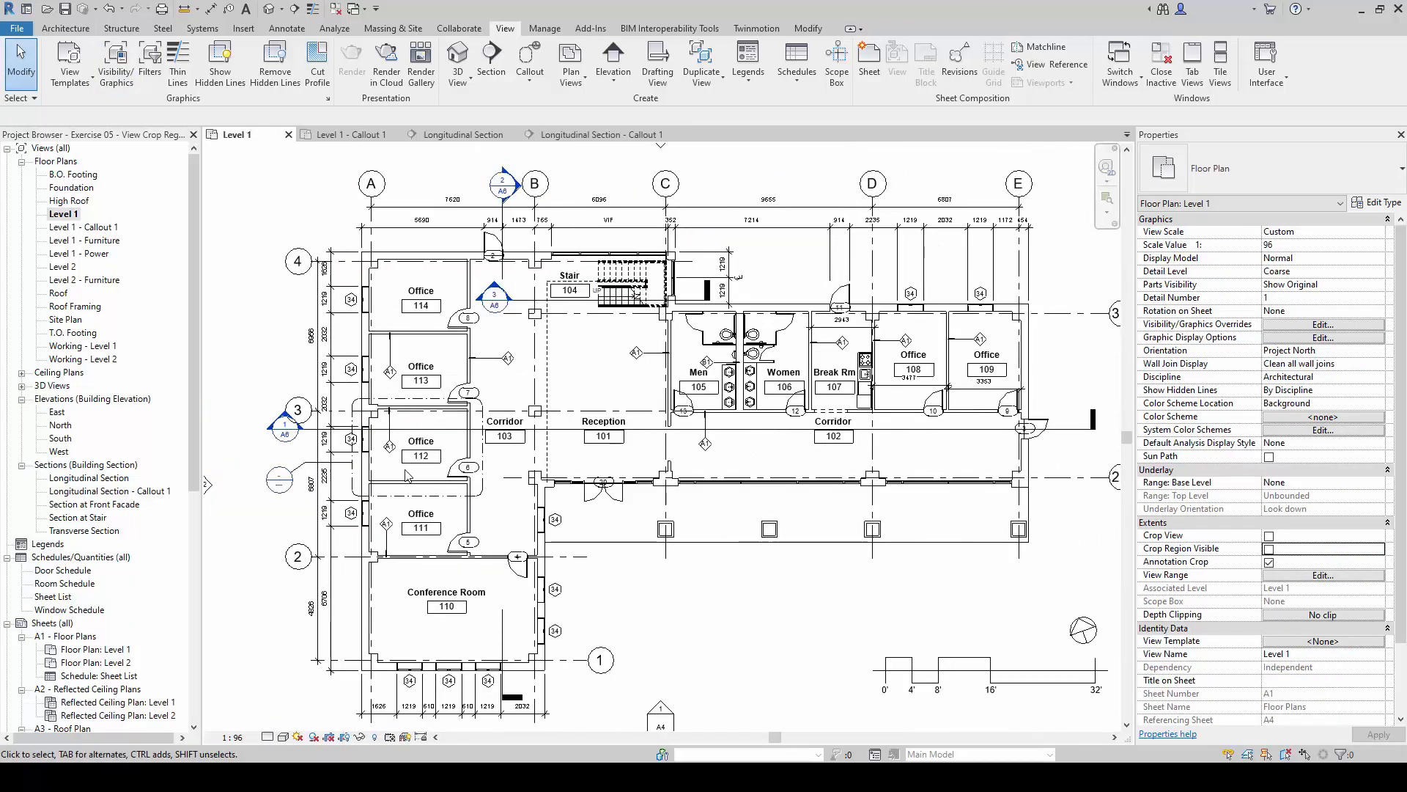
scroll(323, 473, up, 3)
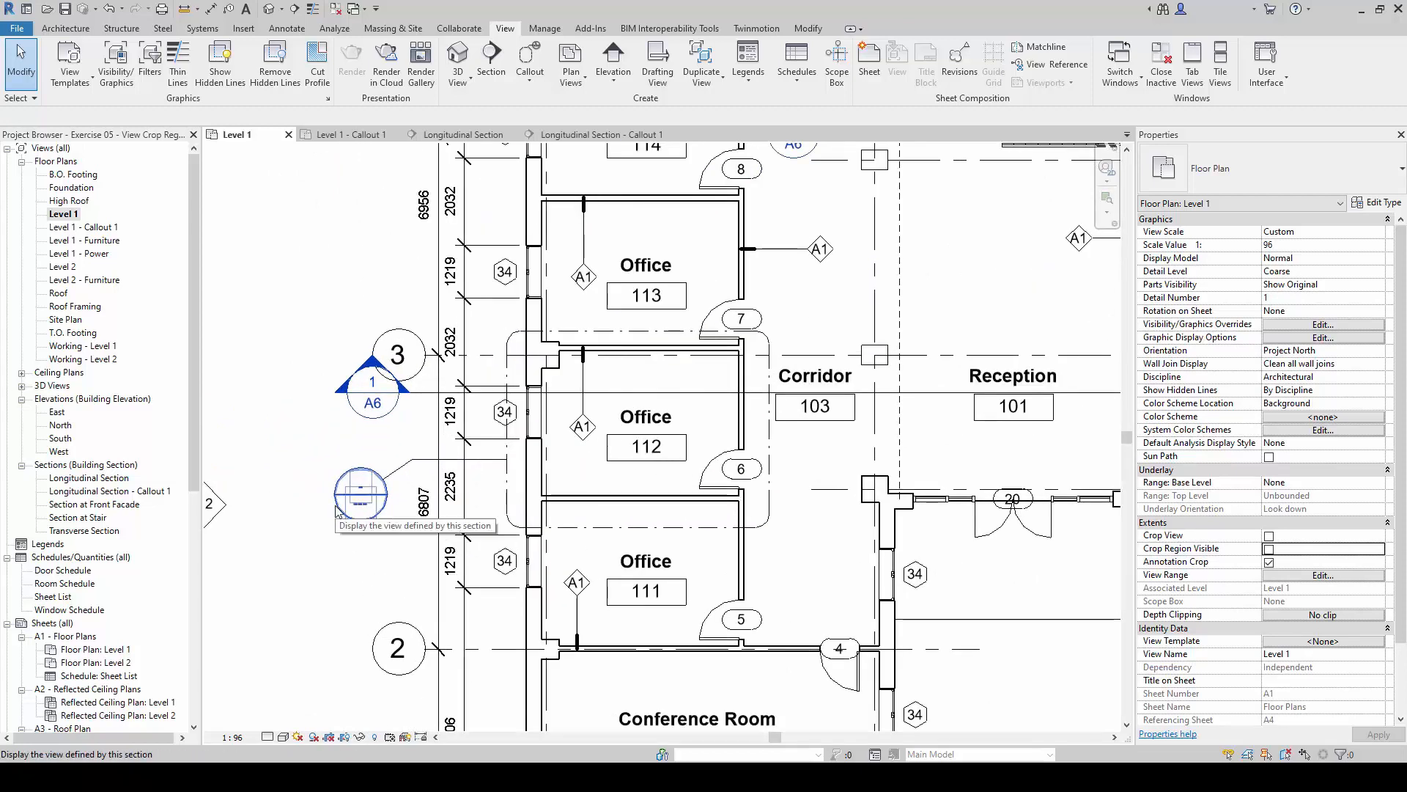
double_click(339, 510)
scroll(548, 498, down, 2)
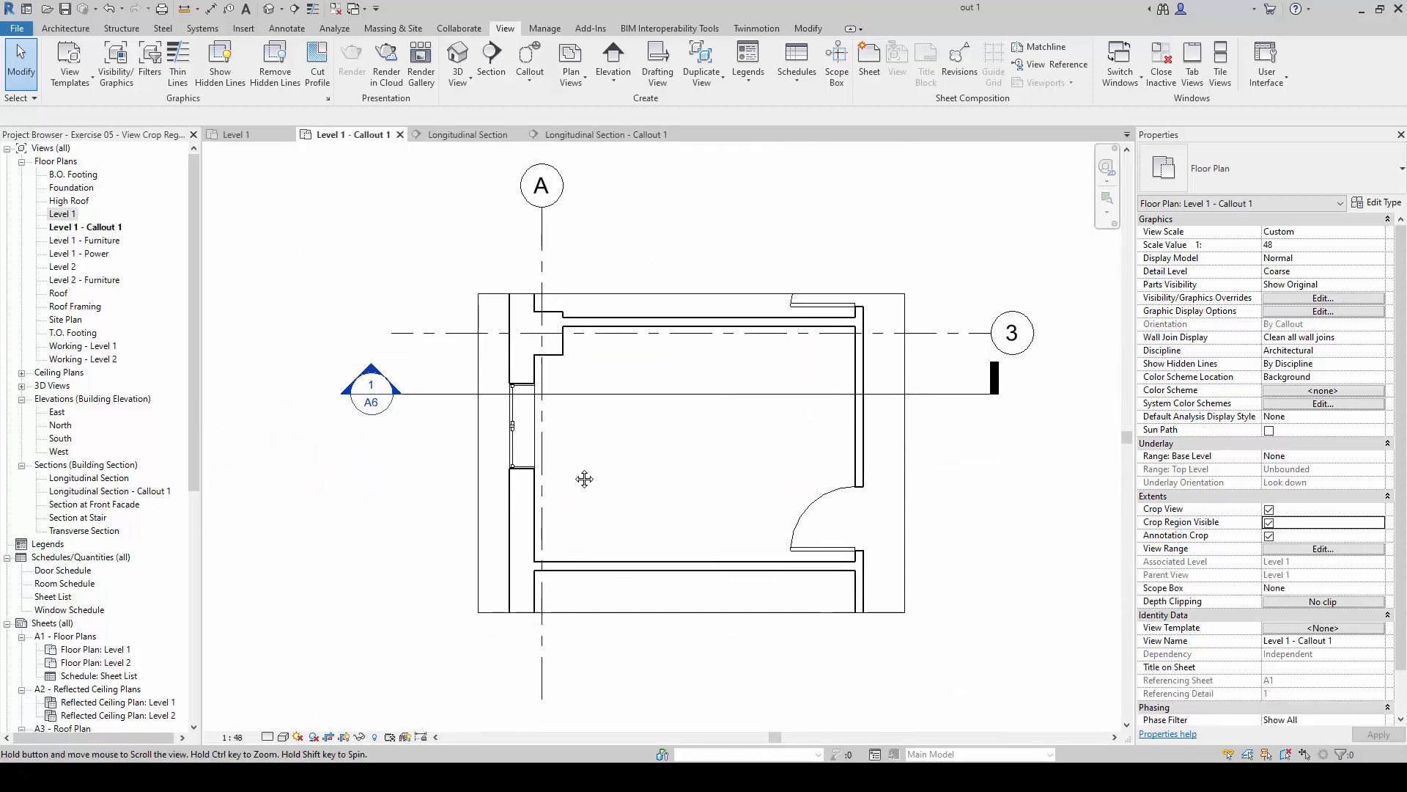
Follow the 1/A6 section head to the Longitudinal Section and open the wall-base callout view from its head.
double_click(356, 368)
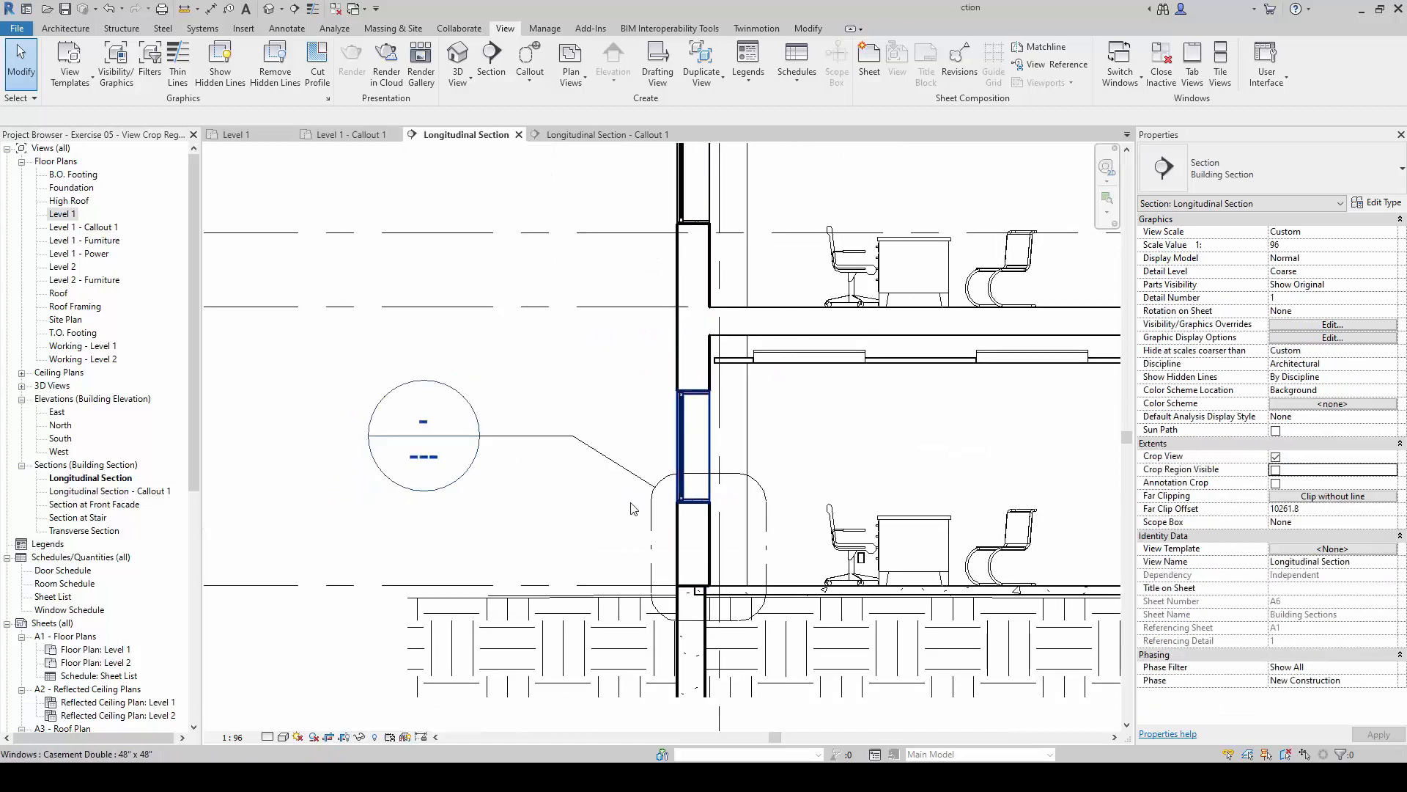
scroll(664, 493, up, 1)
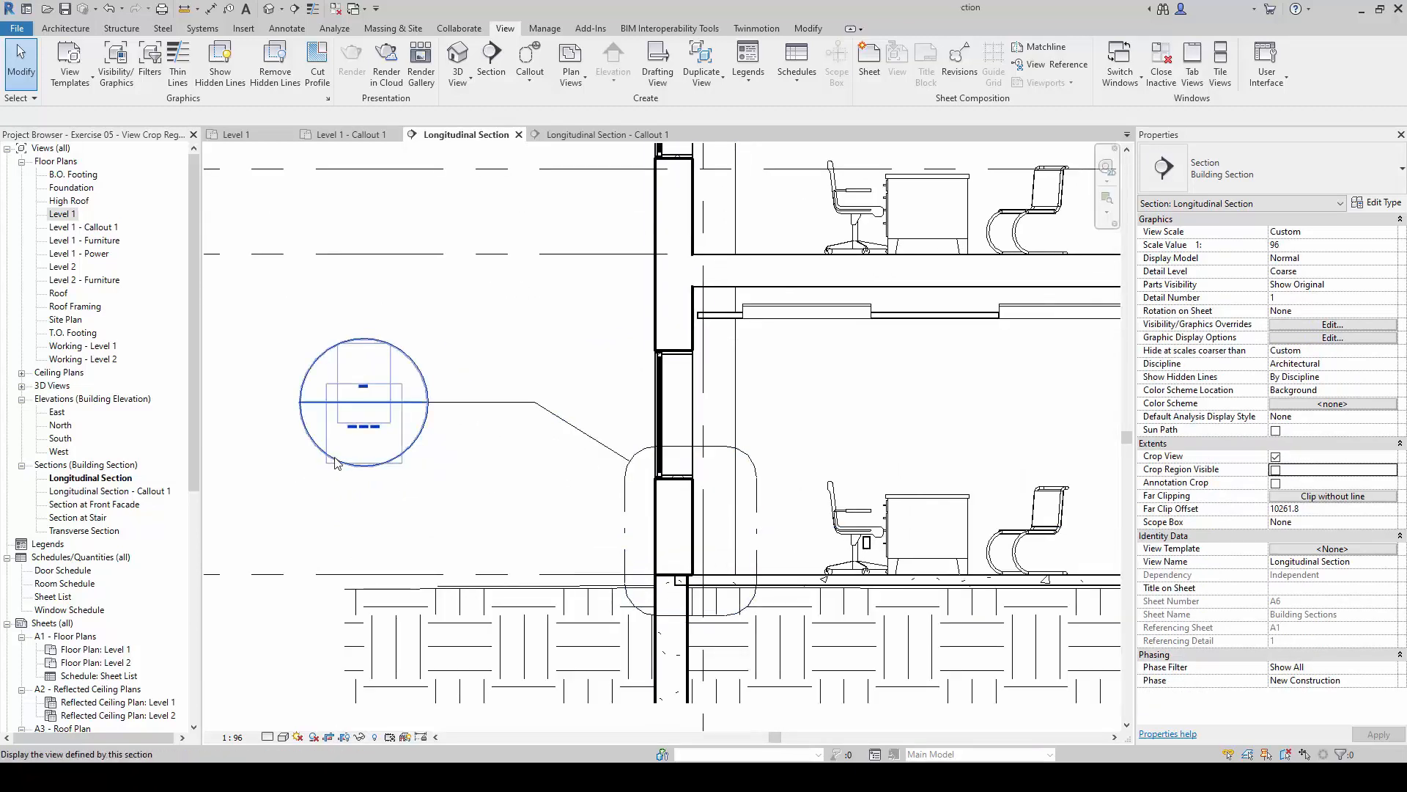
double_click(318, 441)
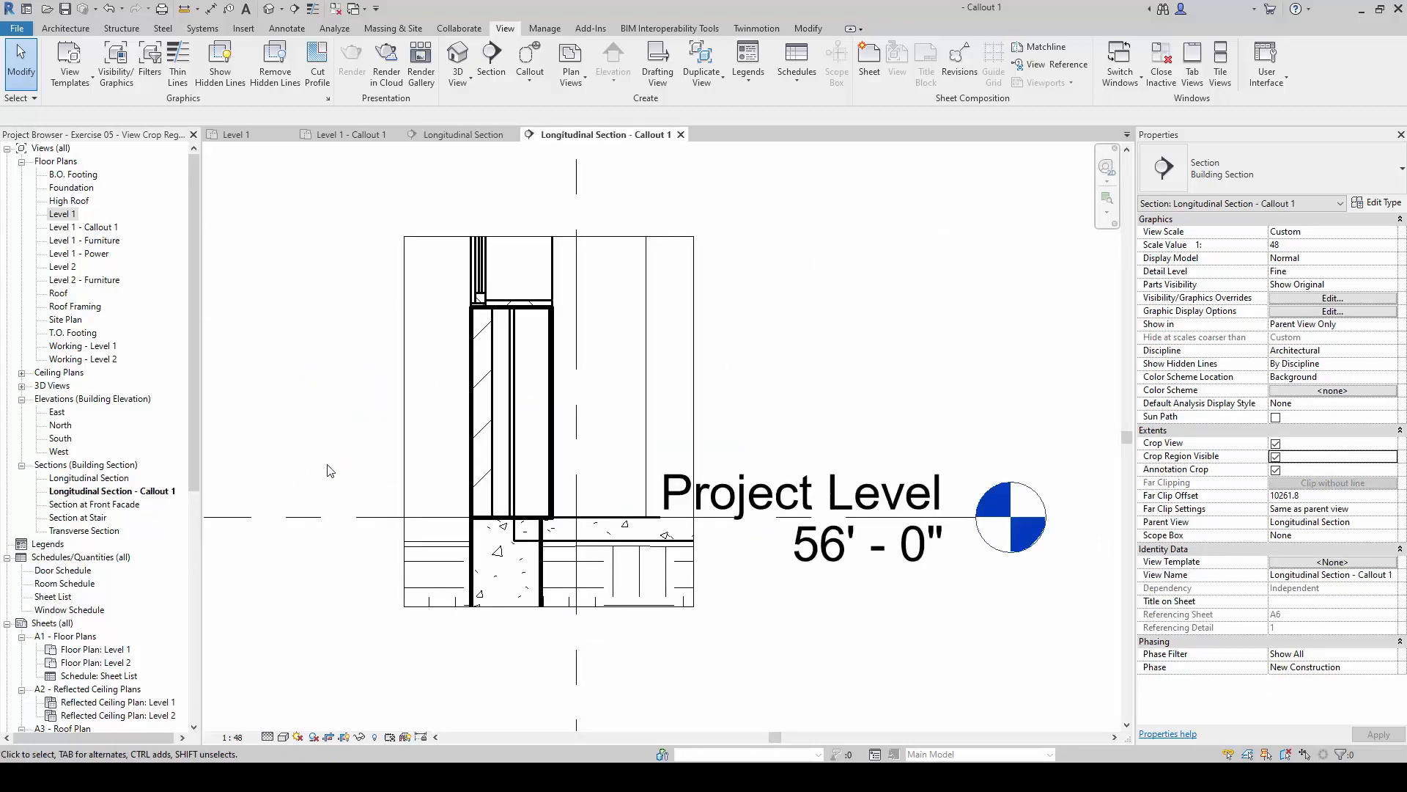